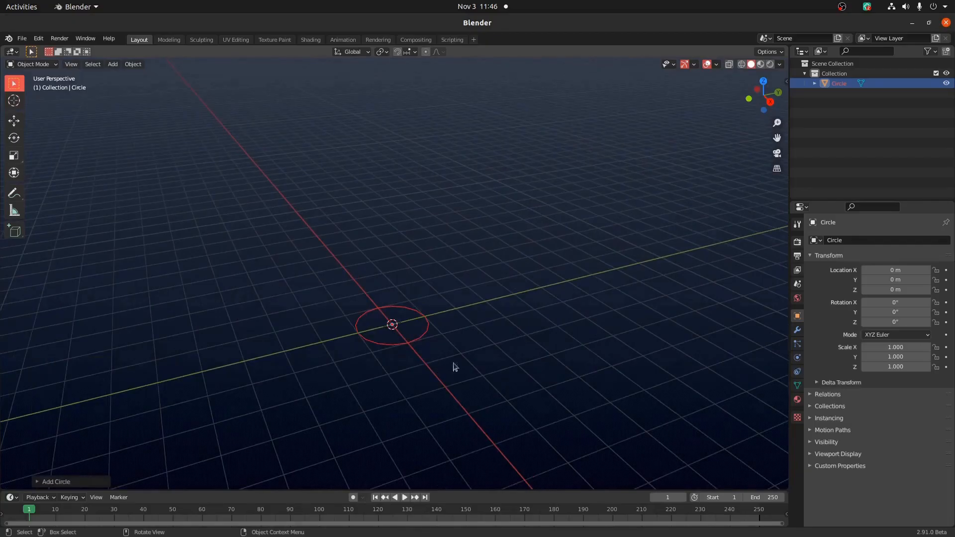
# Rotate the circle -90° about the Y axis so that it stands upright
pyautogui.press('KP_1')
pyautogui.press('r')
pyautogui.press('Return')
pyautogui.moveTo(503, 367); pyautogui.dragTo(355, 354, button='middle')
# Extrude all the circle's vertices along the X axis in Edit Mode to form an open tube
pyautogui.press('Tab')
pyautogui.press('g')
pyautogui.press('x')
pyautogui.click(438, 362)
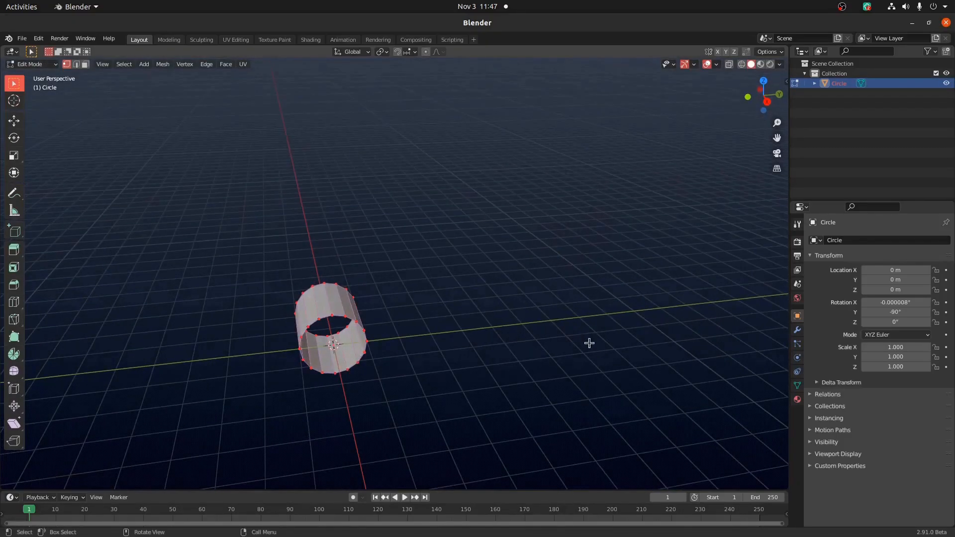
# Scale the tube down on Y and Z only, keeping X locked, to make a thin beam, and return to Object Mode
pyautogui.press('s')
pyautogui.hotkey('shift', 'x')
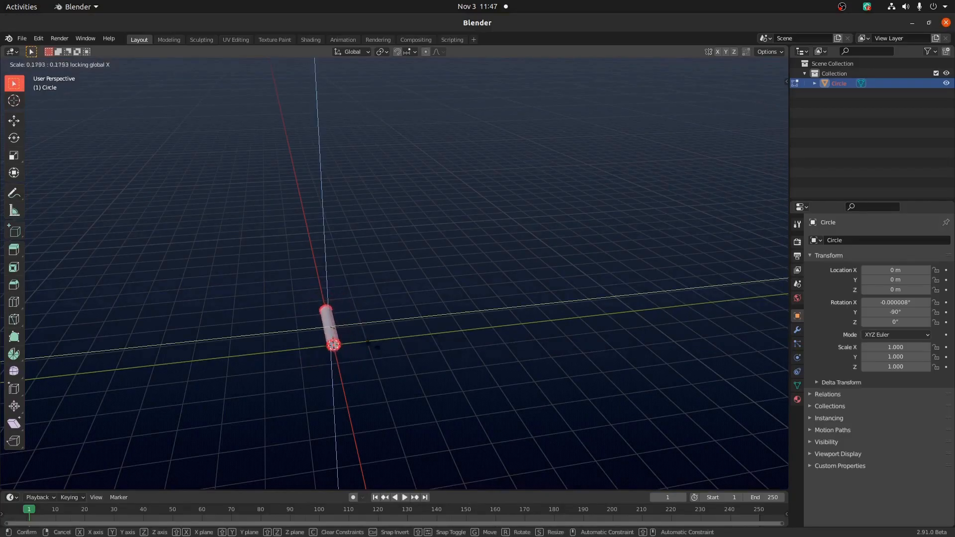
pyautogui.click(354, 343)
pyautogui.press('Tab')
pyautogui.moveTo(354, 344); pyautogui.dragTo(492, 297, button='middle')
pyautogui.scroll(2, 492, 297)
# Open the Eevee render settings, switch the viewport to Rendered shading and frame the whole beam
pyautogui.click(797, 243)
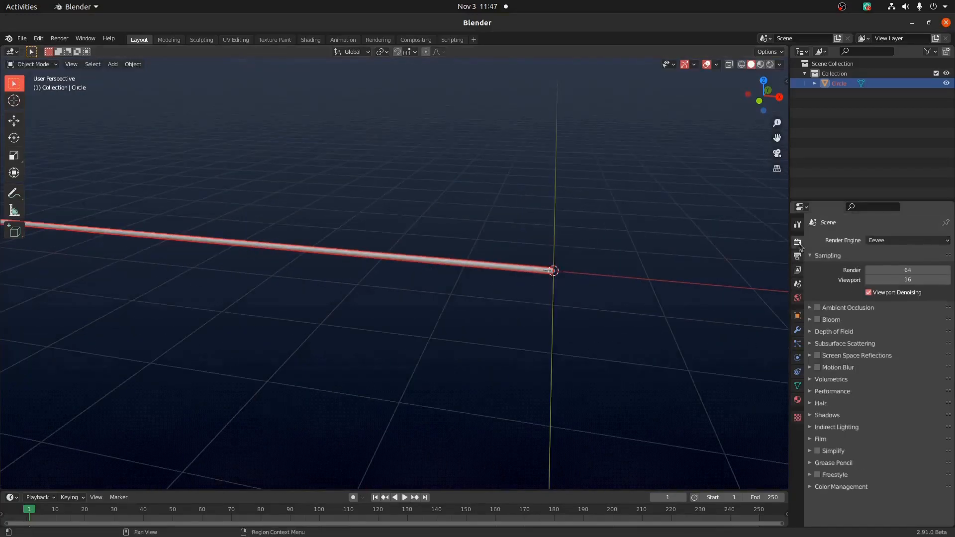
pyautogui.press('z')
pyautogui.click(434, 248)
pyautogui.scroll(-1, 380, 241)
pyautogui.moveTo(380, 241)
pyautogui.keyDown('shift'); pyautogui.mouseDown(button='middle')
pyautogui.moveTo(417, 269)
pyautogui.moveTo(353, 251)
pyautogui.moveTo(396, 257)
pyautogui.mouseUp(button='middle'); pyautogui.keyUp('shift')
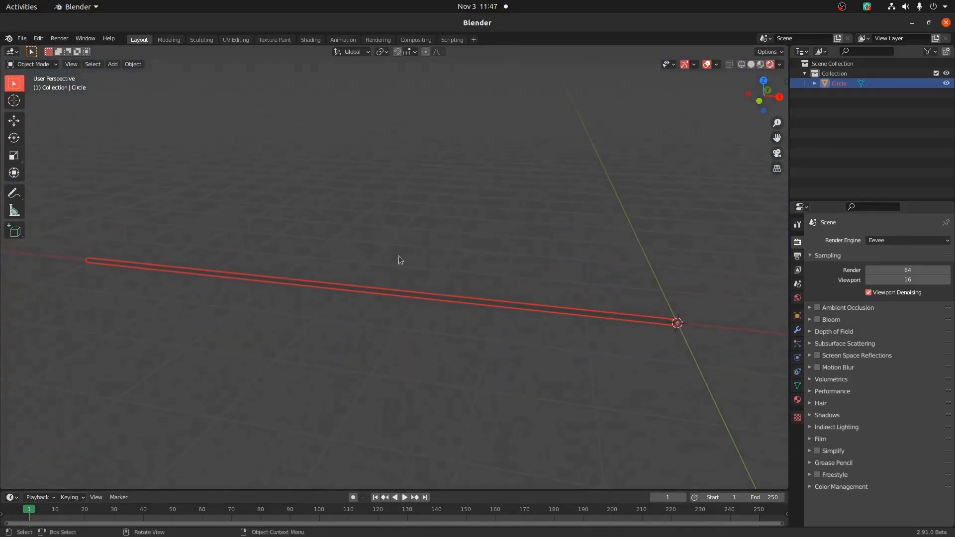
# Create a new material on the beam and change its surface shader to Emission
pyautogui.click(797, 399)
pyautogui.click(890, 282)
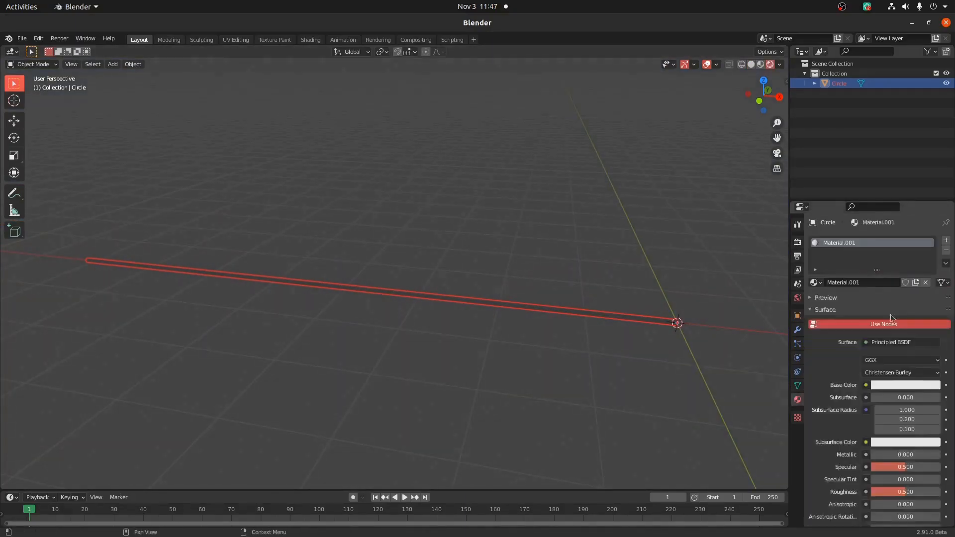
pyautogui.click(901, 342)
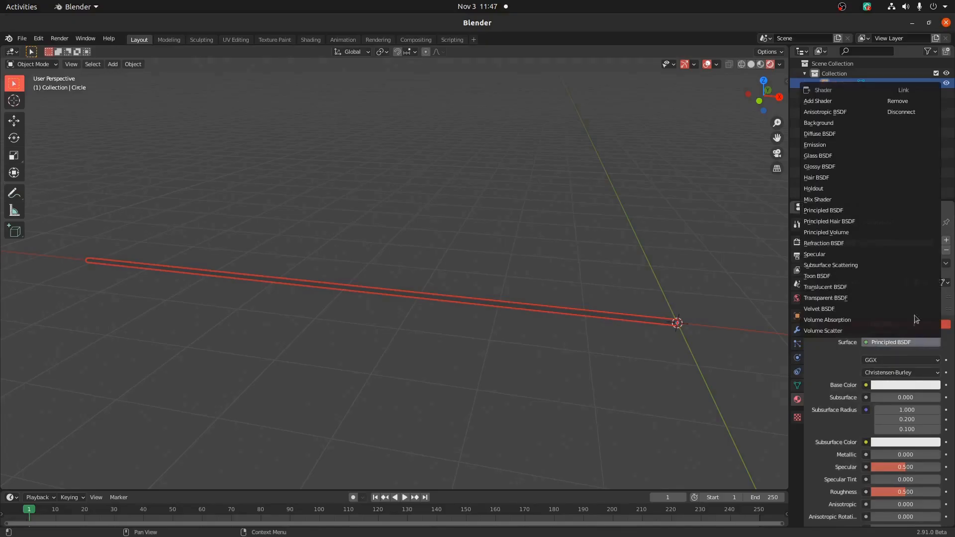
pyautogui.click(827, 133)
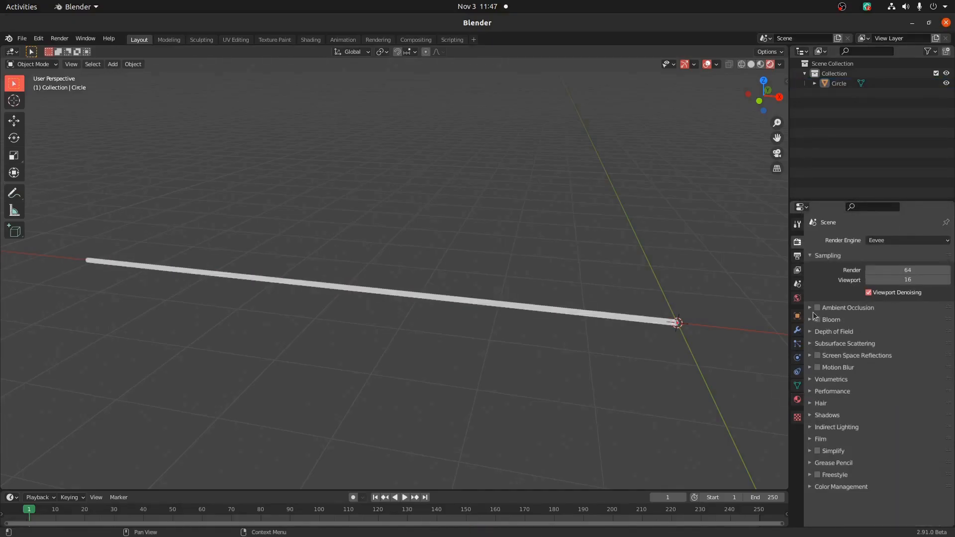
# Set the beam material's emission strength to 36.8 and its colour to a saturated blue with hue 0.578 and value 0.906
pyautogui.click(797, 400)
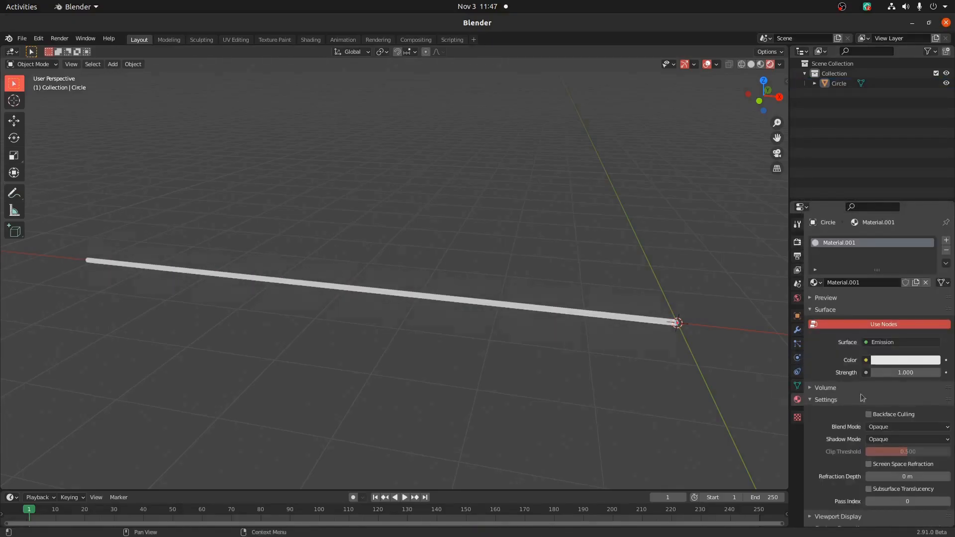
pyautogui.moveTo(894, 372); pyautogui.dragTo(930, 372)
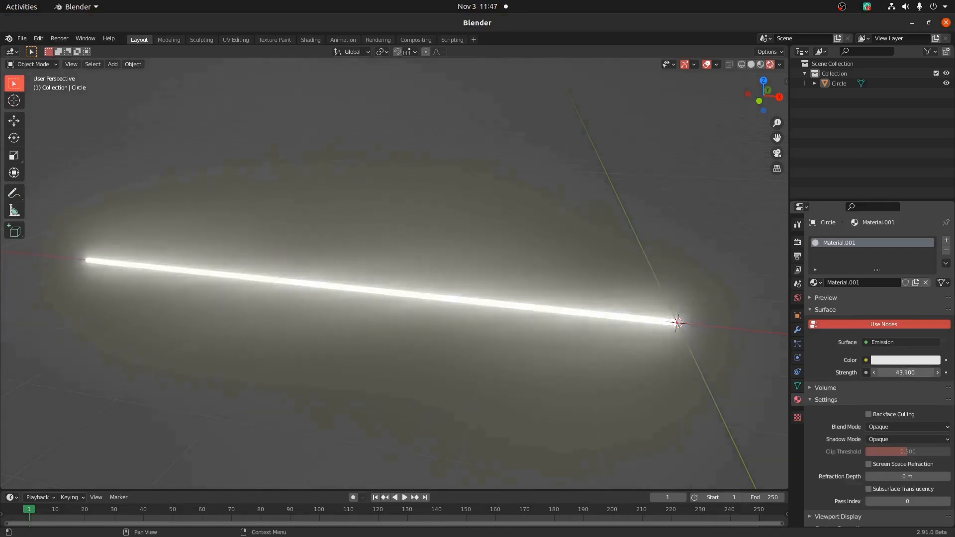
pyautogui.click(900, 362)
pyautogui.moveTo(898, 240); pyautogui.dragTo(873, 273)
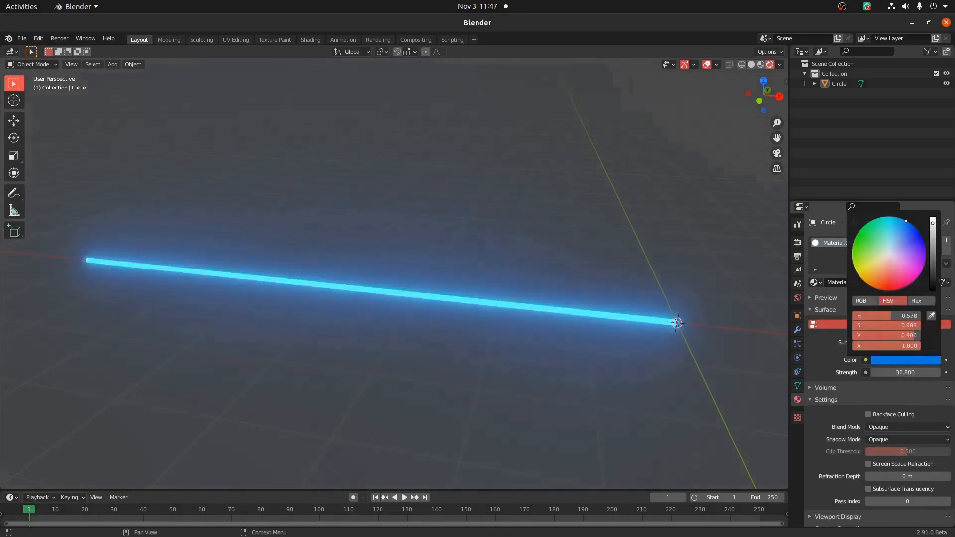
# Switch the render engine to Cycles
pyautogui.click(798, 244)
pyautogui.click(876, 241)
pyautogui.click(874, 274)
# Add a camera and align it to the current view of the beam
pyautogui.moveTo(540, 265); pyautogui.dragTo(471, 272, button='middle')
pyautogui.hotkey('shift', 'a')
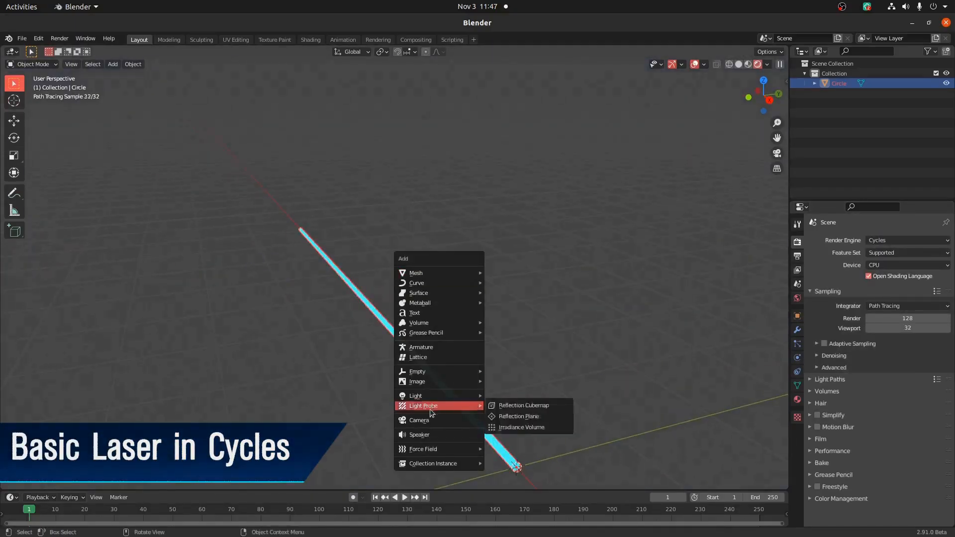
pyautogui.click(436, 417)
pyautogui.moveTo(481, 420); pyautogui.dragTo(516, 350, button='middle')
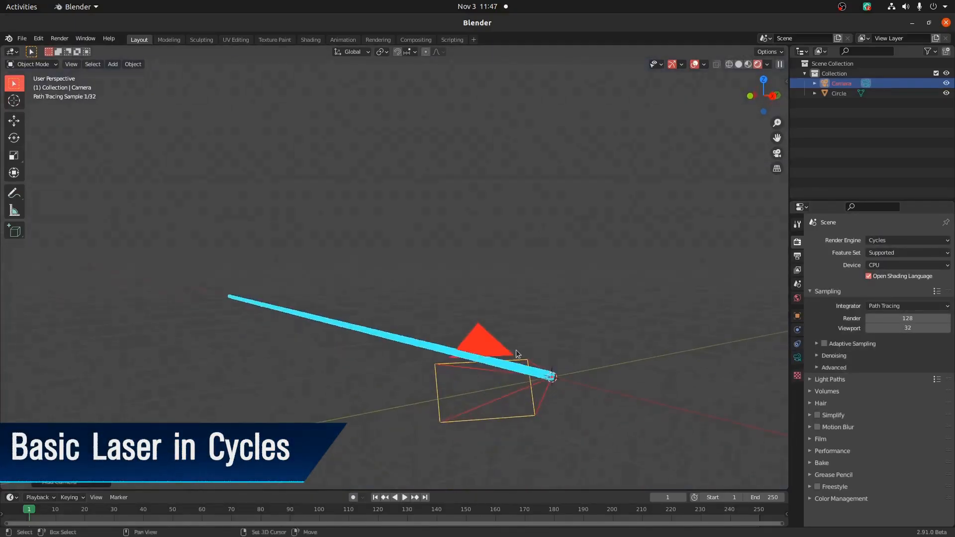
pyautogui.press('ctrl+alt+KP_0')
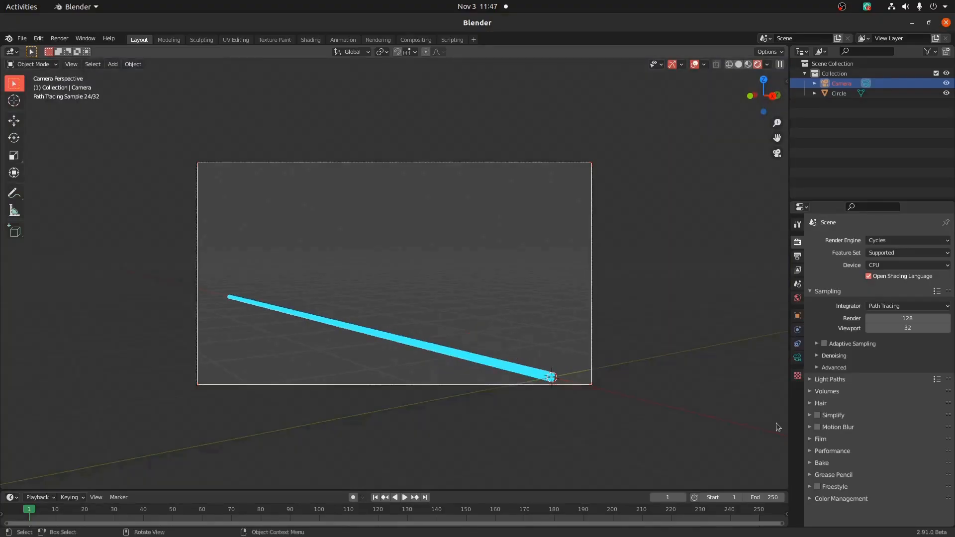
# Set the Cycles device to GPU Compute and reframe the beam with a trackball rotation of the camera
pyautogui.click(890, 266)
pyautogui.click(885, 289)
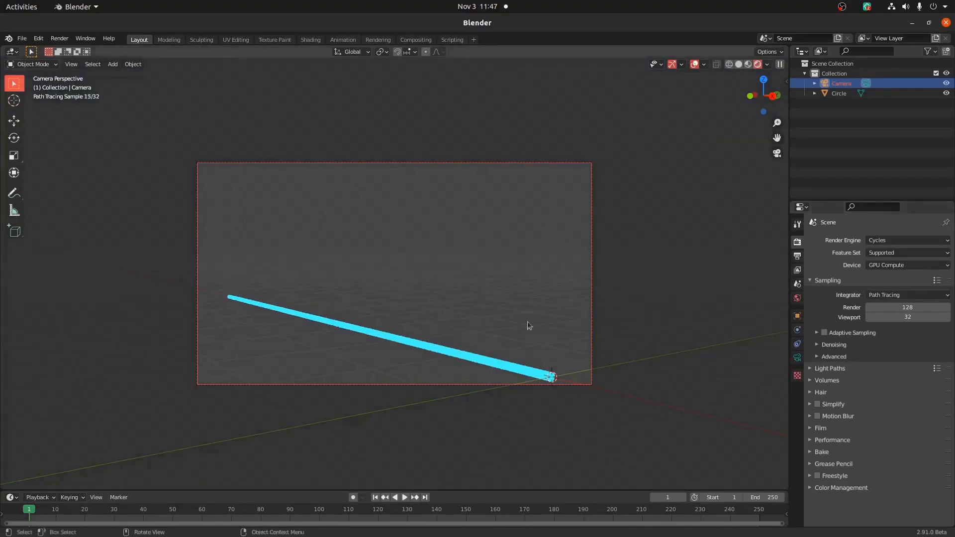
pyautogui.press('r')
pyautogui.press('r')
pyautogui.click(568, 193)
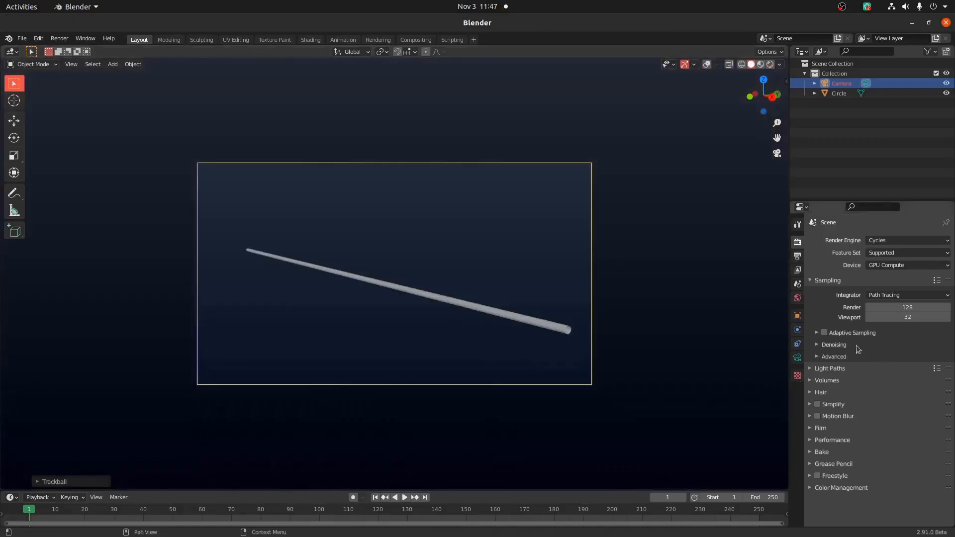
# Darken the world background colour and display the scene in Rendered shading
pyautogui.click(796, 298)
pyautogui.click(892, 301)
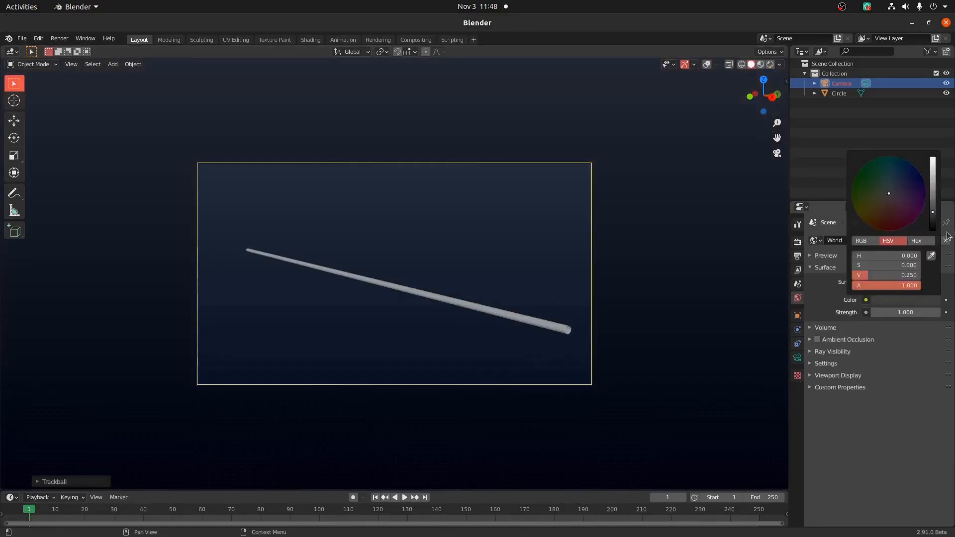
pyautogui.click(932, 218)
pyautogui.press('z')
pyautogui.click(479, 237)
pyautogui.press('g')
pyautogui.hotkey('shift', 'z')
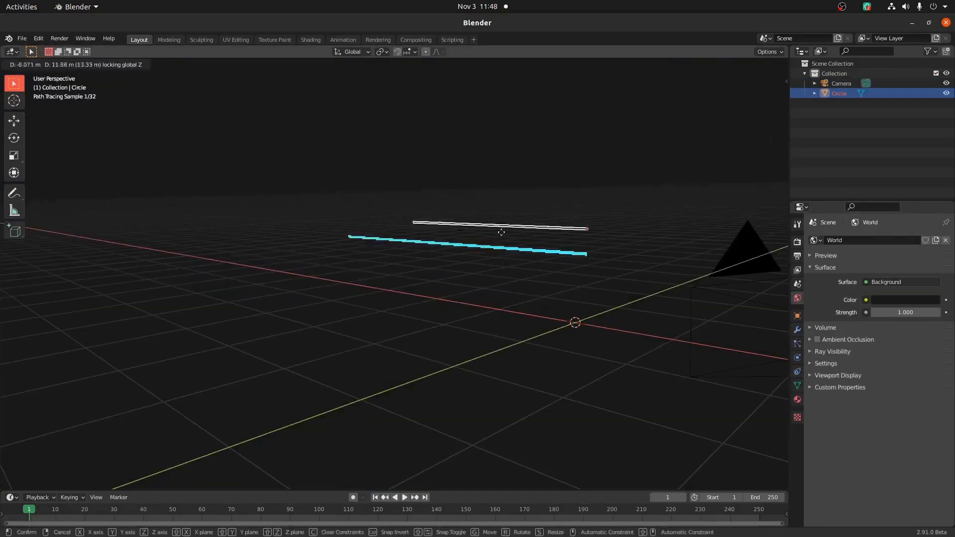
pyautogui.press('x')
pyautogui.rightClick(480, 250)
# Reorient the beam above the ground and add a mesh plane as the floor beneath it
pyautogui.press('r')
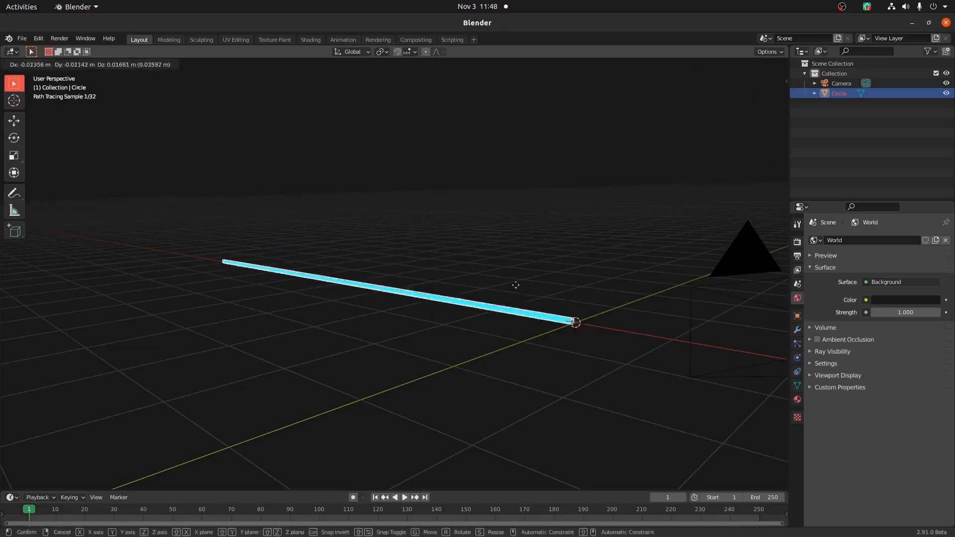
pyautogui.click(240, 249)
pyautogui.hotkey('shift', 'a')
pyautogui.moveTo(278, 116)
pyautogui.click(368, 117)
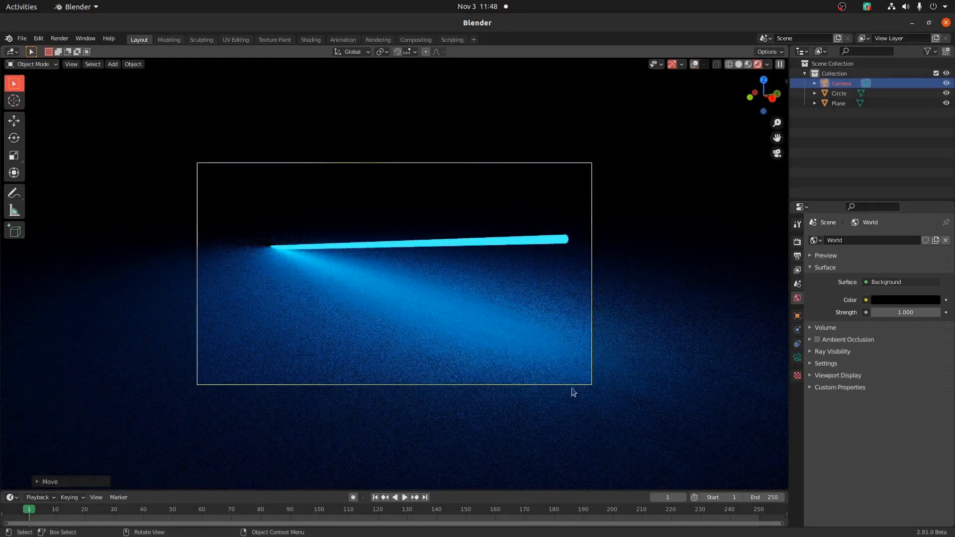
# Confirm the camera framing, edit the output resolution percentage and render the image
pyautogui.click(560, 337)
pyautogui.click(797, 256)
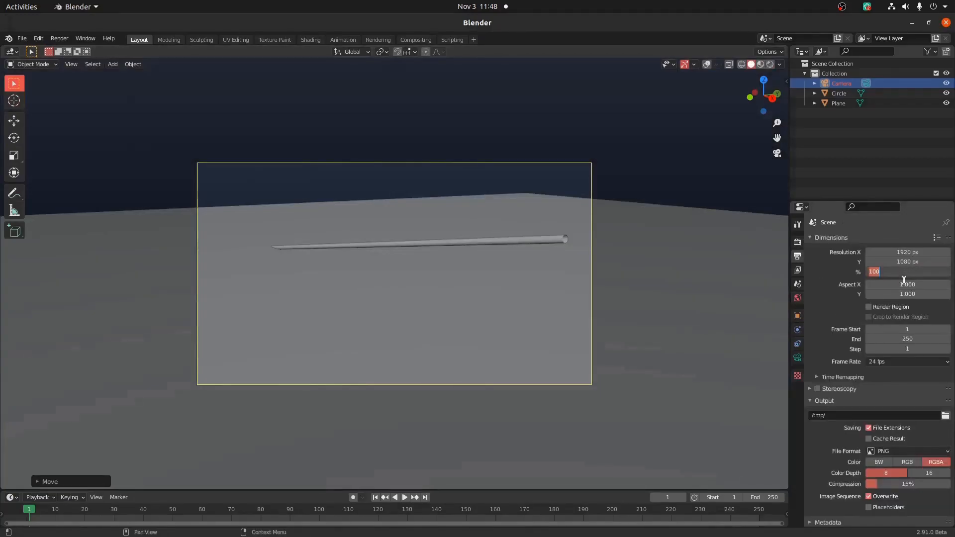
pyautogui.click(797, 242)
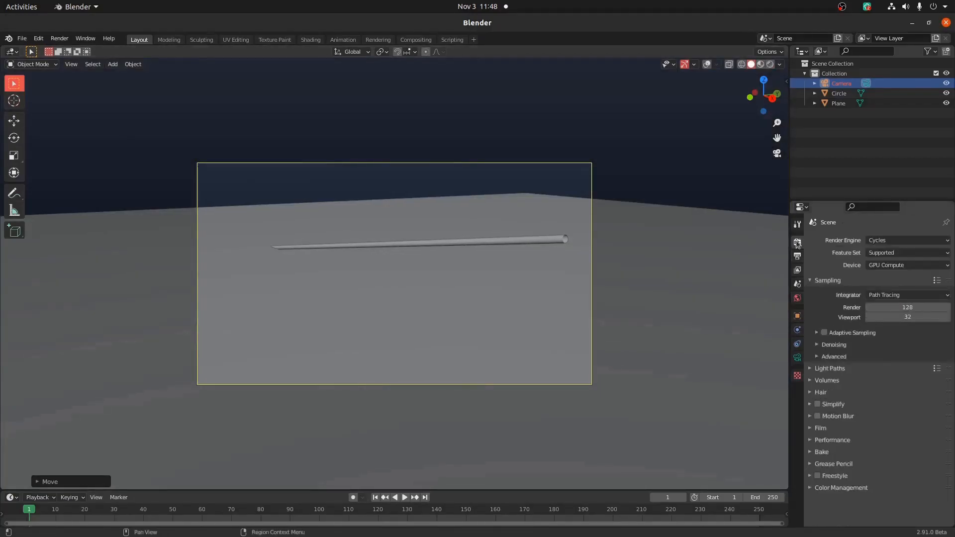
pyautogui.click(59, 38)
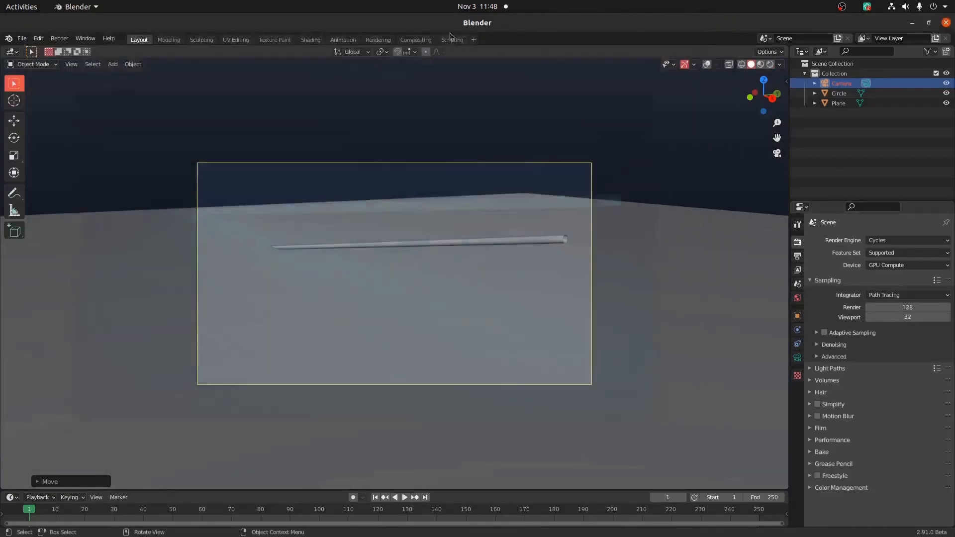
# Enable compositing nodes in the Compositing workspace and space the Render Layers and Composite nodes far apart
pyautogui.click(415, 40)
pyautogui.click(108, 52)
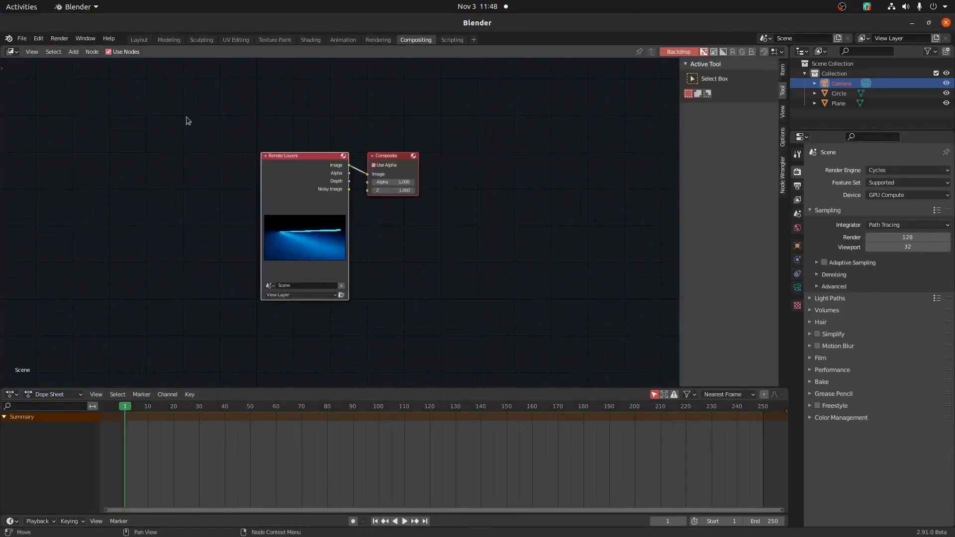
pyautogui.moveTo(339, 209); pyautogui.dragTo(512, 224, button='middle')
pyautogui.moveTo(470, 190); pyautogui.dragTo(168, 188)
pyautogui.click(471, 182)
# Insert a Glare filter node set to Fog Glow after Render Layers and feed its image to Viewer and Composite nodes
pyautogui.hotkey('shift', 'a')
pyautogui.moveTo(291, 273)
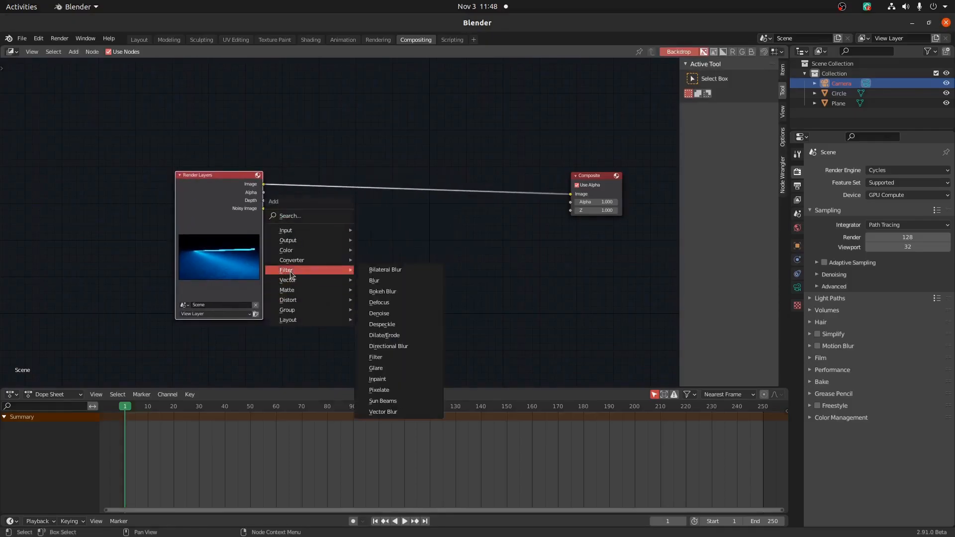
pyautogui.click(386, 358)
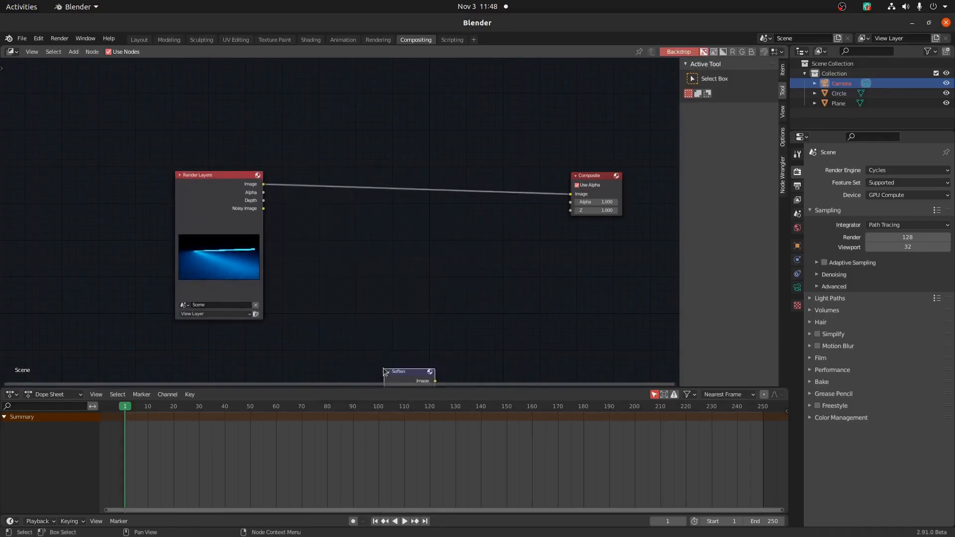
pyautogui.click(289, 199)
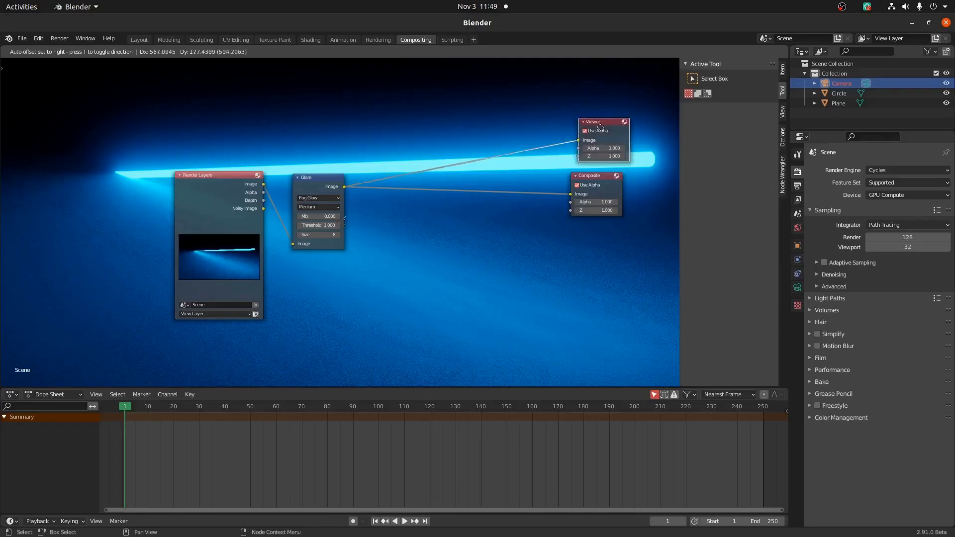
# Set the Glare node's size to 9
pyautogui.moveTo(275, 119); pyautogui.dragTo(275, 172, button='middle')
pyautogui.scroll(2, 326, 286)
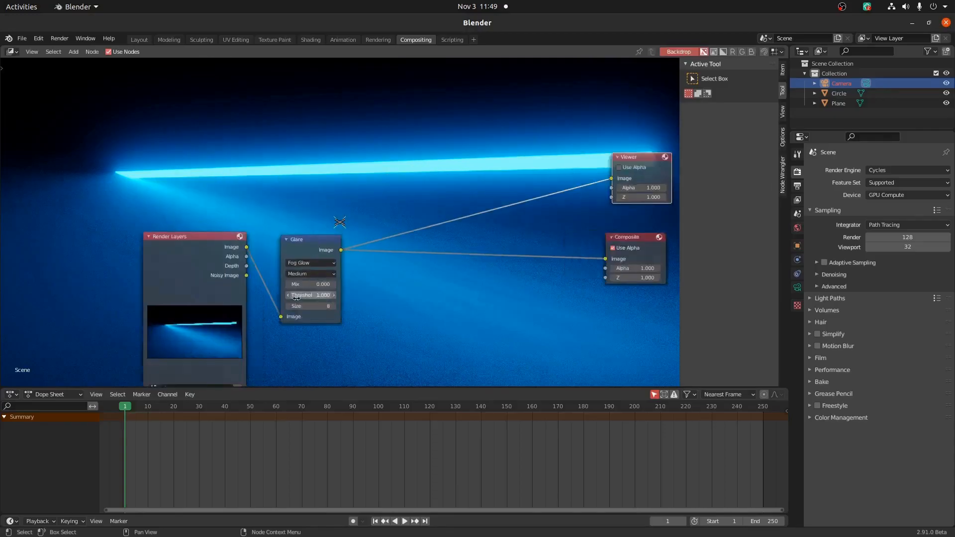
pyautogui.click(331, 313)
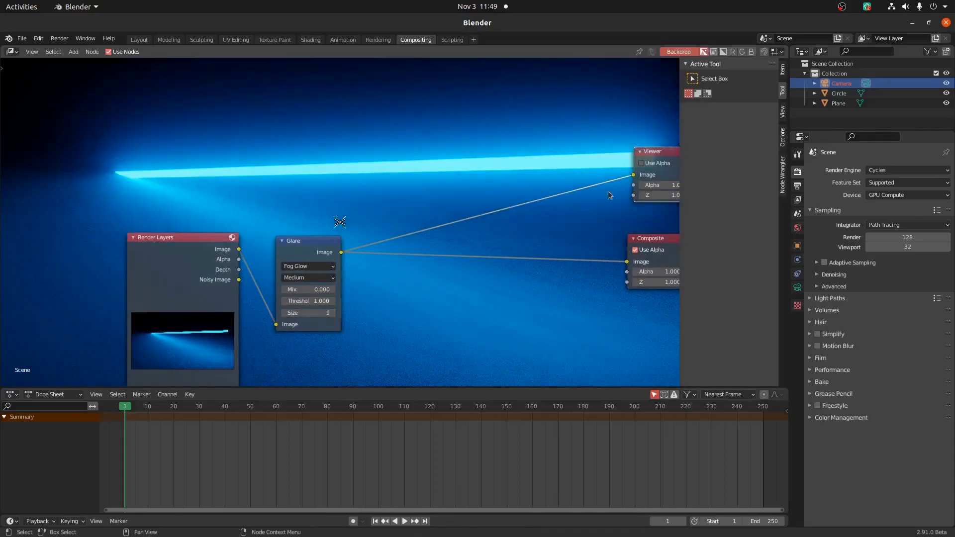
pyautogui.scroll(-2, 362, 187)
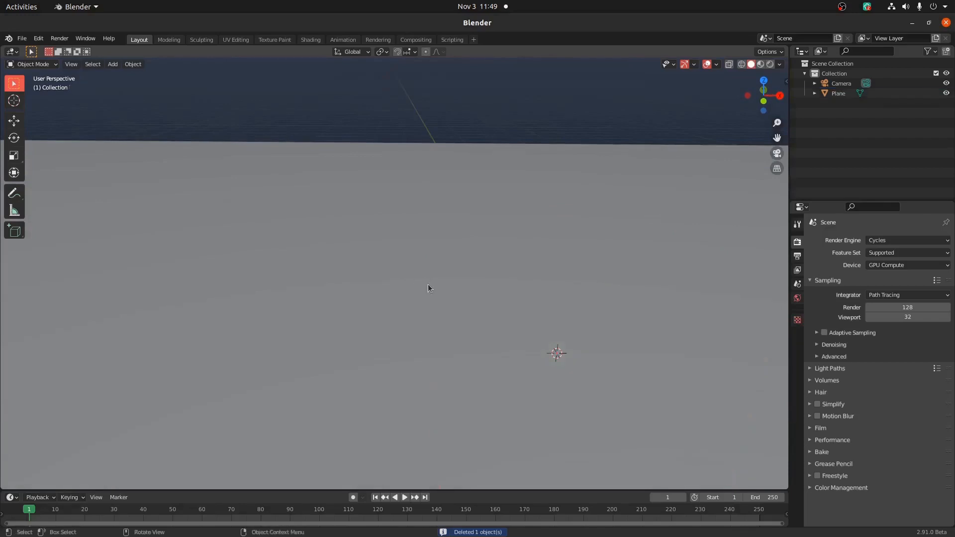
# Move the beam into a new collection named Beam 1 and exclude that collection from the view layer
pyautogui.moveTo(428, 285); pyautogui.dragTo(354, 264, button='middle')
pyautogui.press('m')
pyautogui.press('n')
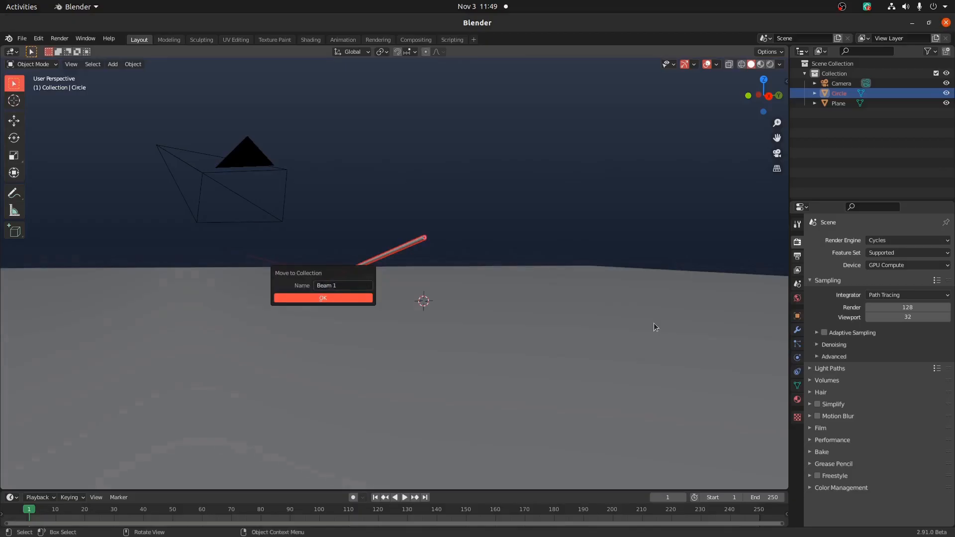
pyautogui.click(360, 296)
# Add a mesh cube at the world origin
pyautogui.moveTo(360, 295); pyautogui.dragTo(469, 299, button='middle')
pyautogui.hotkey('shift', 'a')
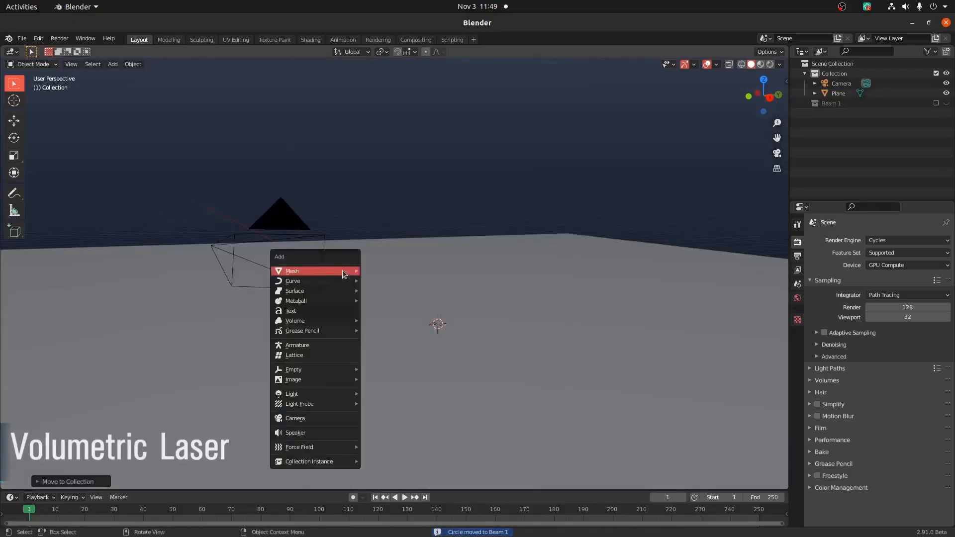
pyautogui.moveTo(342, 270)
pyautogui.click(404, 284)
pyautogui.moveTo(375, 284); pyautogui.dragTo(405, 288, button='middle')
pyautogui.scroll(-5, 404, 288)
# Move the cube's geometry sideways in Edit Mode so that its origin sits at one face, and return to Object Mode
pyautogui.press('Tab')
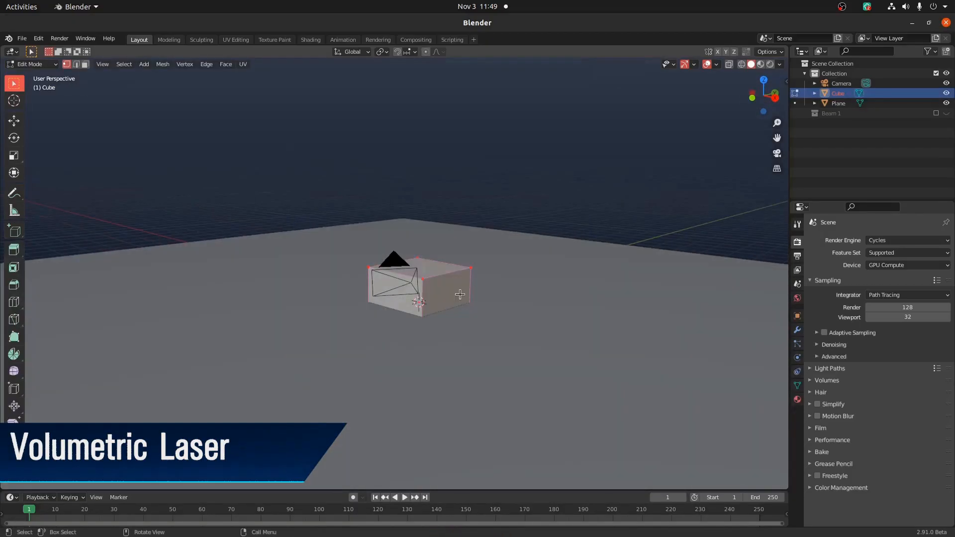
pyautogui.press('g')
pyautogui.click(492, 296)
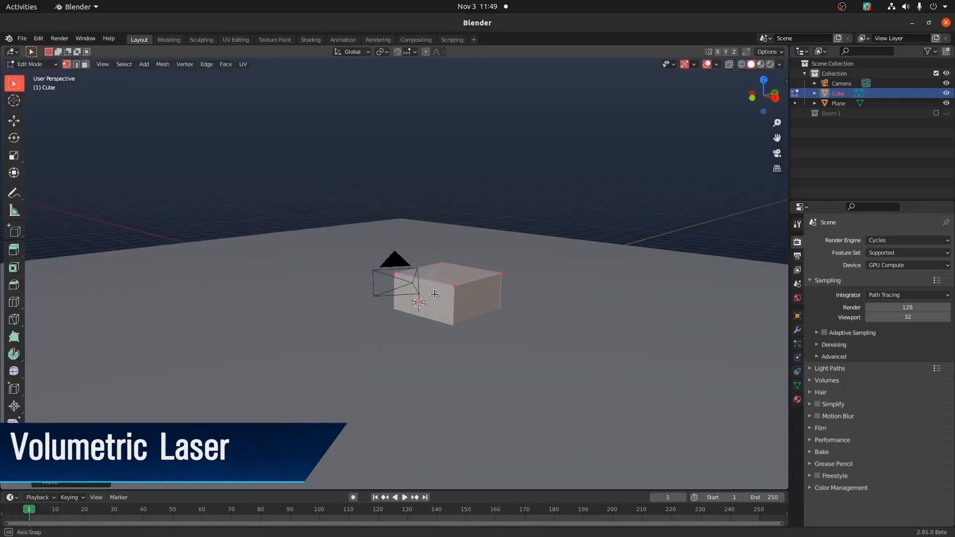
pyautogui.moveTo(492, 296); pyautogui.dragTo(477, 315, button='middle')
pyautogui.press('Tab')
# Rotate the cube 180° about the global Z axis
pyautogui.press('r')
pyautogui.write('z')
pyautogui.write('180')
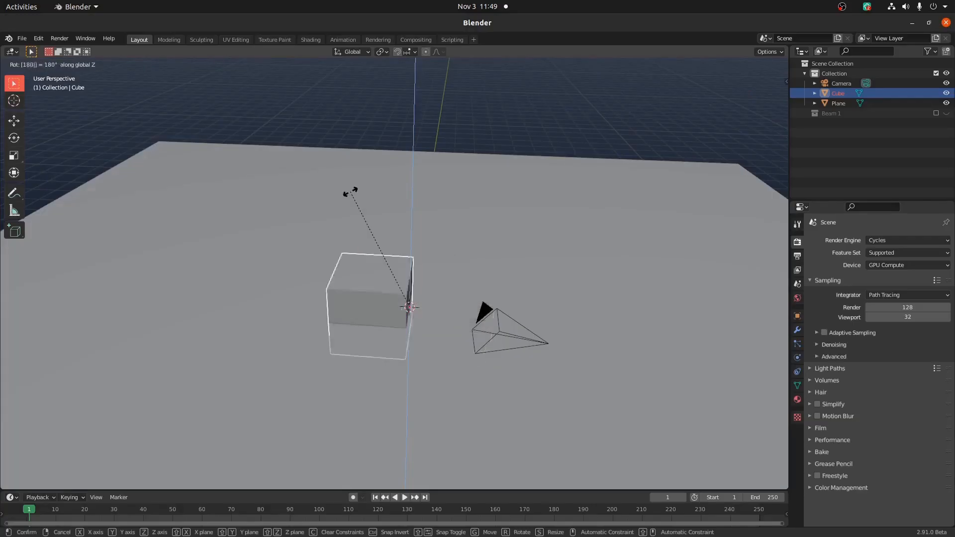
pyautogui.press('Return')
# Scale the cube into a long, thin beam along the global X axis and tilt its far end down into the plane
pyautogui.press('s')
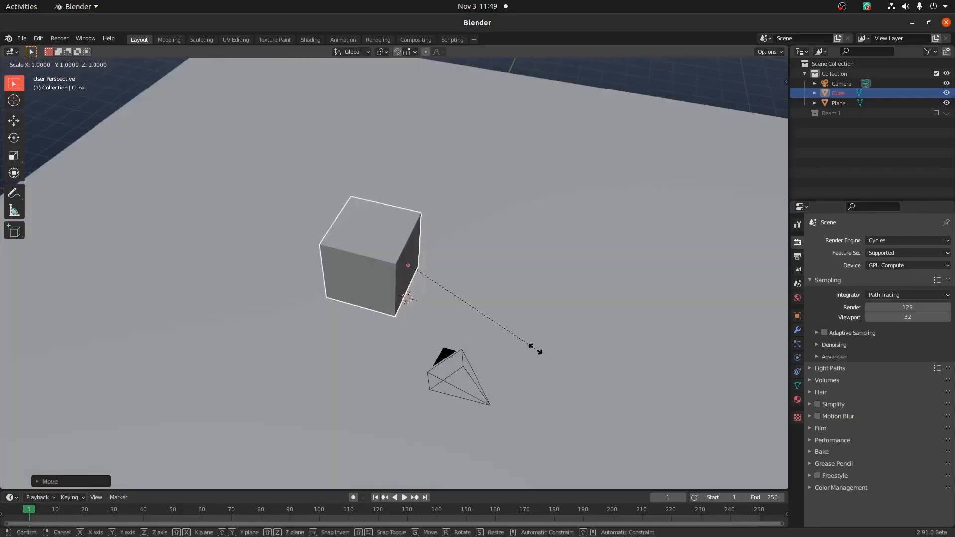
pyautogui.hotkey('shift', 'x')
pyautogui.click(426, 282)
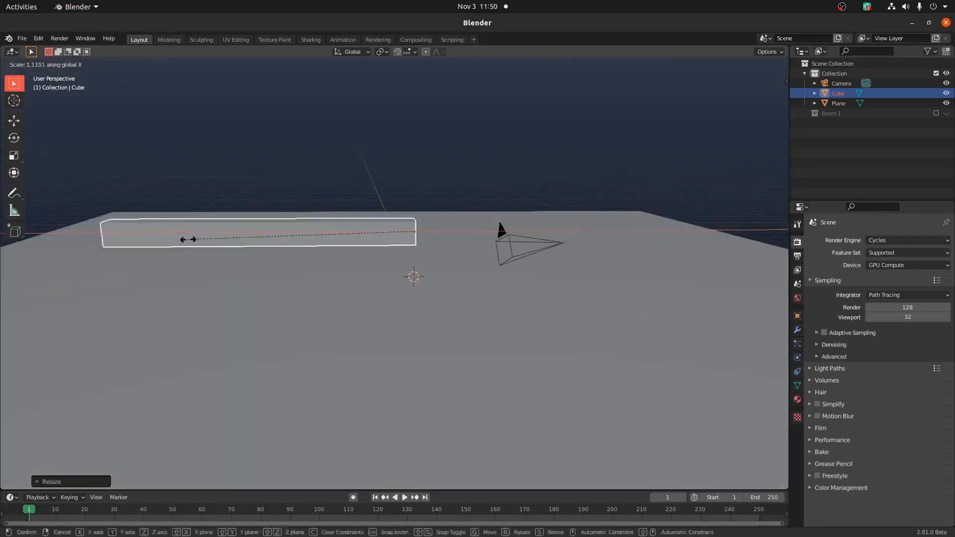
pyautogui.press('r')
pyautogui.click(99, 303)
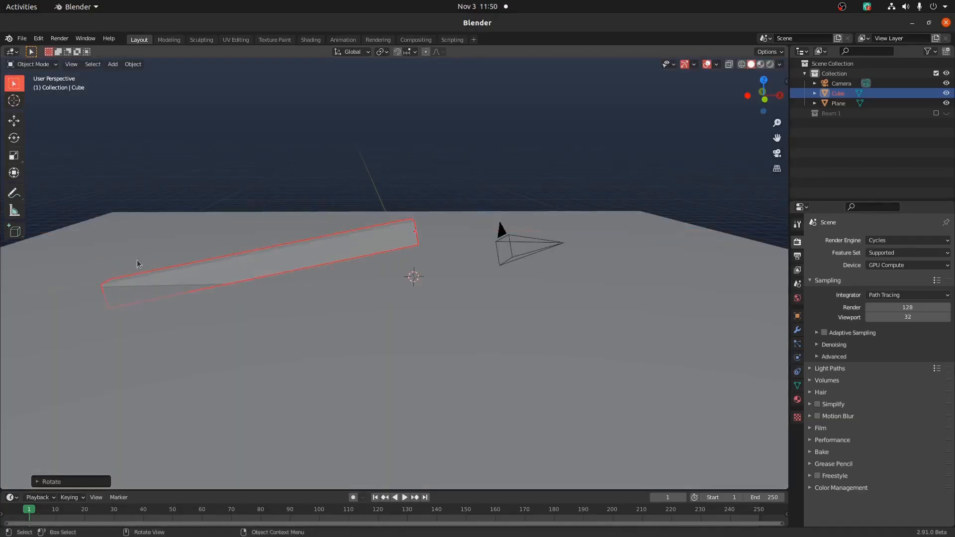
# Switch the viewport to Rendered shading and hide the viewport overlays
pyautogui.press('KP_0')
pyautogui.moveTo(532, 215)
pyautogui.mouseDown(button='middle')
pyautogui.moveTo(548, 219)
pyautogui.moveTo(511, 309)
pyautogui.moveTo(455, 353)
pyautogui.mouseUp(button='middle')
pyautogui.press('z')
pyautogui.click(533, 259)
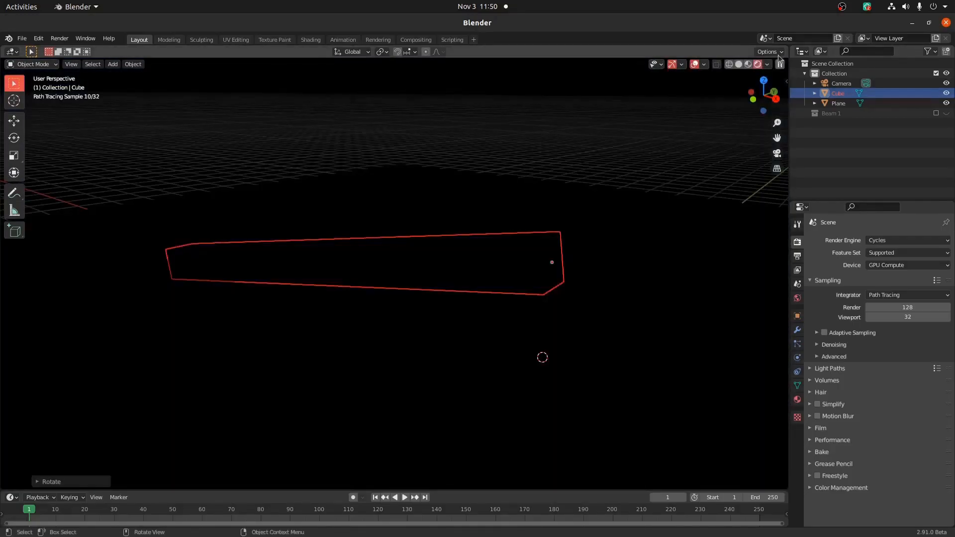
pyautogui.click(695, 64)
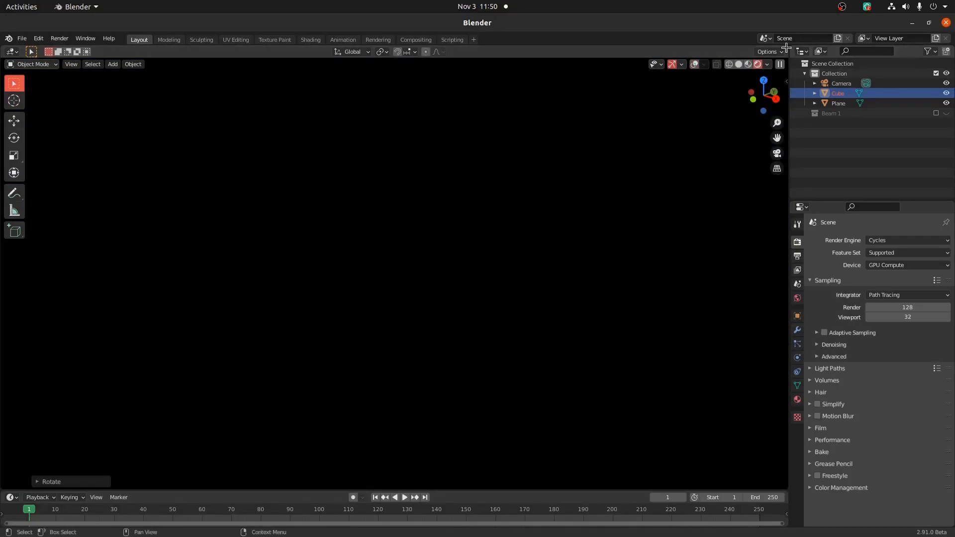
# Split the 3D viewport and turn the new area into a Shader Editor with its sidebar hidden
pyautogui.moveTo(787, 47); pyautogui.dragTo(369, 50)
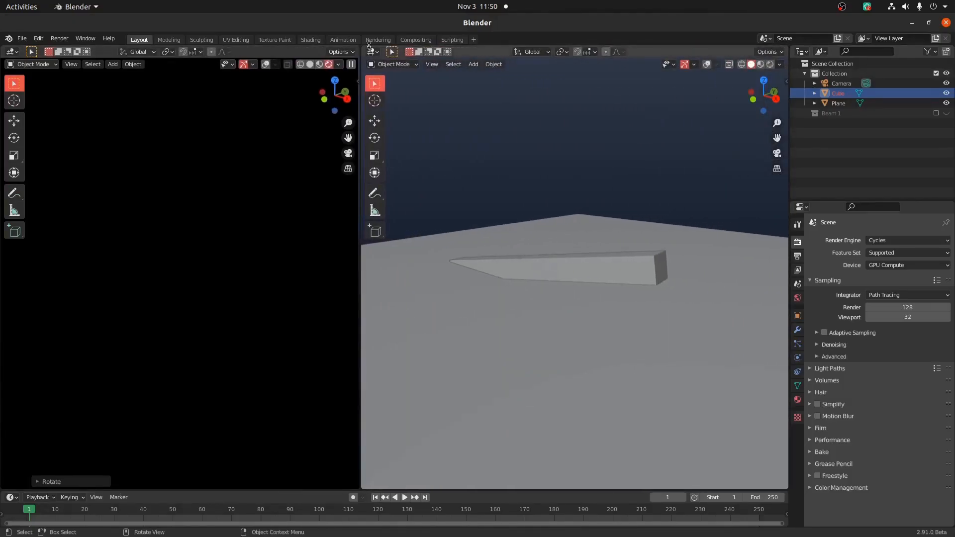
pyautogui.click(371, 51)
pyautogui.click(393, 131)
pyautogui.press('n')
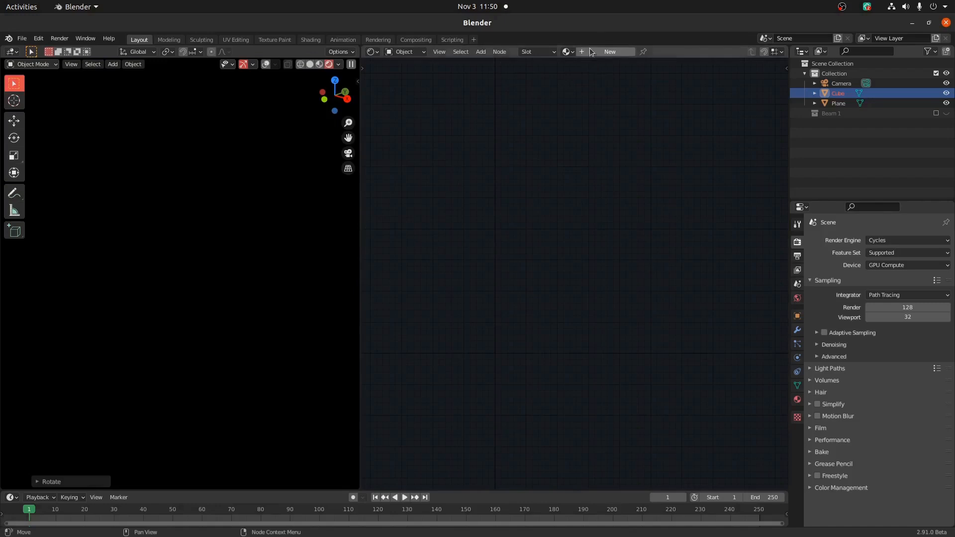
# Create a new material for the cube and connect an Emission shader to the Volume output in place of the default shader
pyautogui.click(610, 51)
pyautogui.press('x')
pyautogui.hotkey('shift', 'a')
pyautogui.moveTo(472, 287)
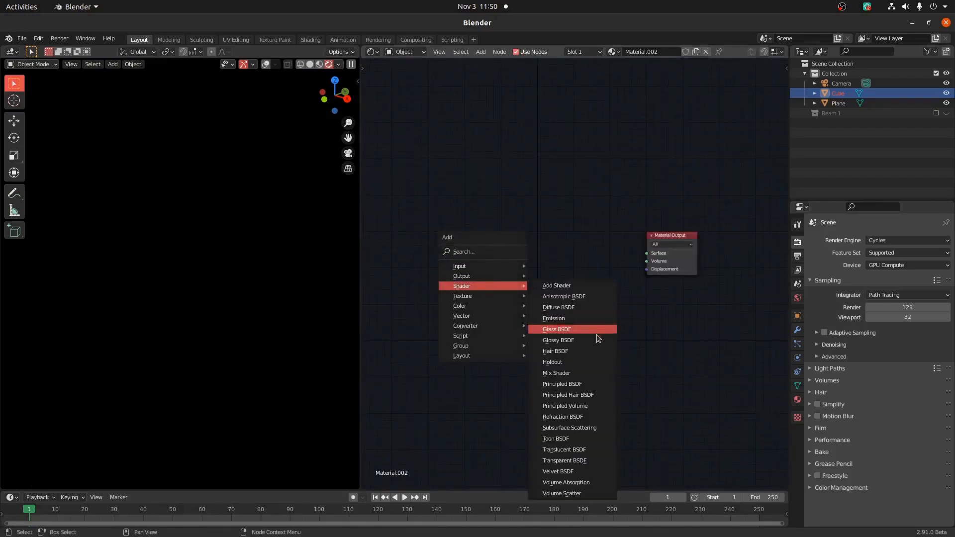
pyautogui.click(597, 318)
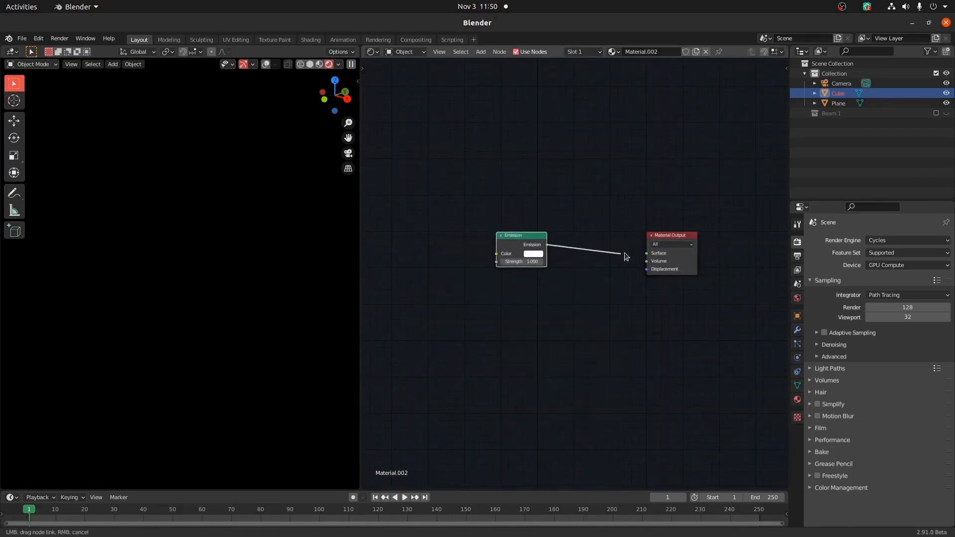
pyautogui.moveTo(646, 261); pyautogui.dragTo(647, 261)
pyautogui.moveTo(508, 237); pyautogui.dragTo(517, 234)
pyautogui.moveTo(203, 228)
pyautogui.mouseDown(button='middle')
pyautogui.moveTo(189, 252)
pyautogui.moveTo(219, 222)
pyautogui.mouseUp(button='middle')
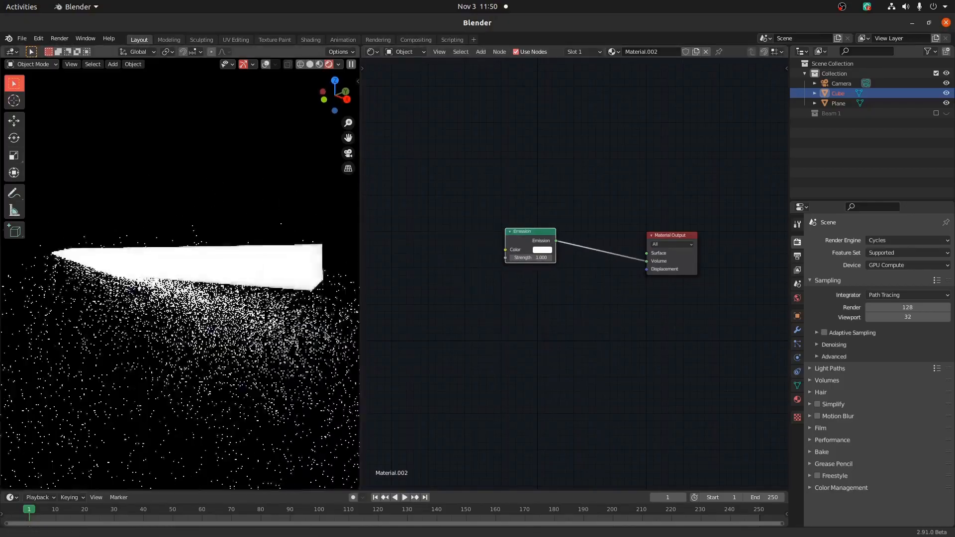
# Add a Gradient Texture set to Spherical and connect its Color output to the Emission shader's Color
pyautogui.moveTo(468, 273); pyautogui.dragTo(536, 278, button='middle')
pyautogui.moveTo(575, 240); pyautogui.dragTo(615, 239)
pyautogui.hotkey('shift', 'a')
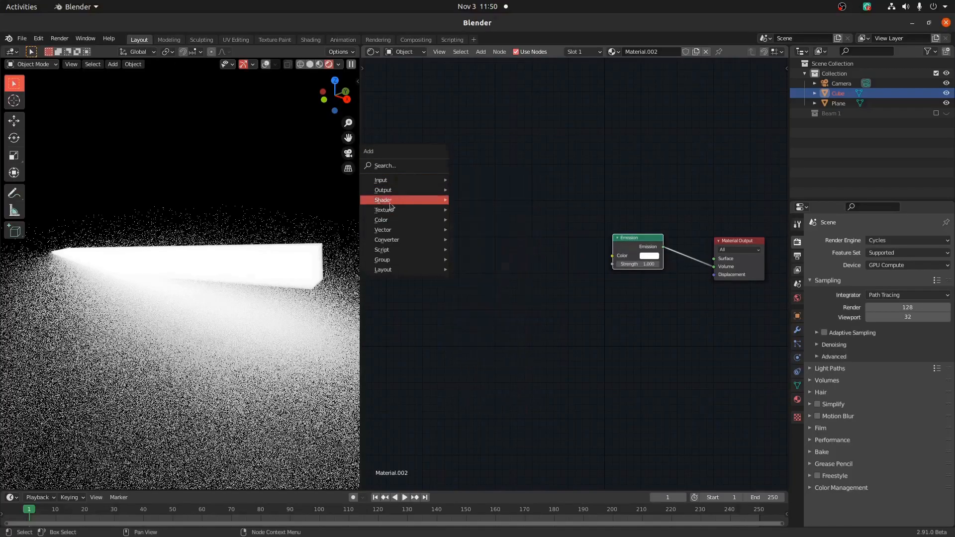
pyautogui.moveTo(387, 211)
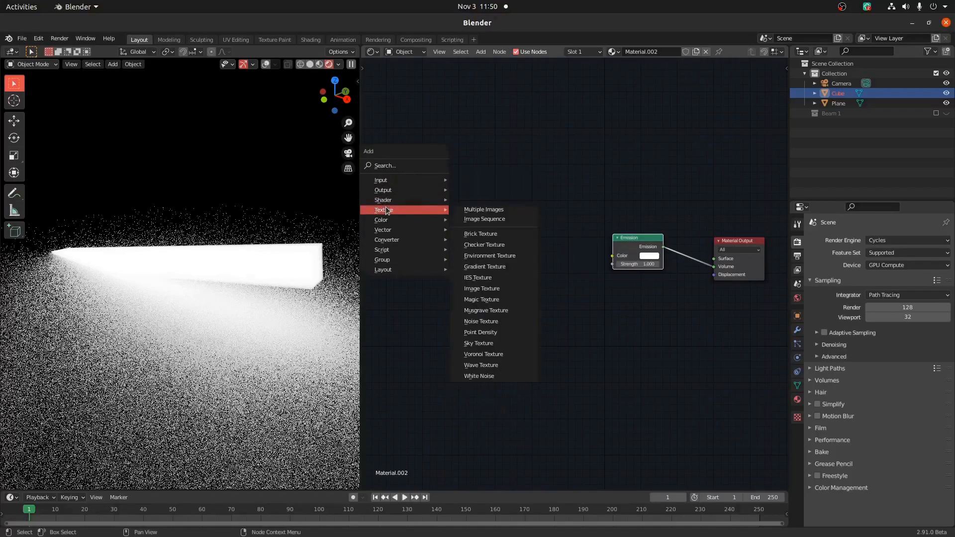
pyautogui.click(481, 266)
pyautogui.moveTo(551, 194); pyautogui.dragTo(600, 217, button='middle')
pyautogui.click(535, 190)
pyautogui.moveTo(578, 221); pyautogui.dragTo(563, 220)
pyautogui.click(567, 232)
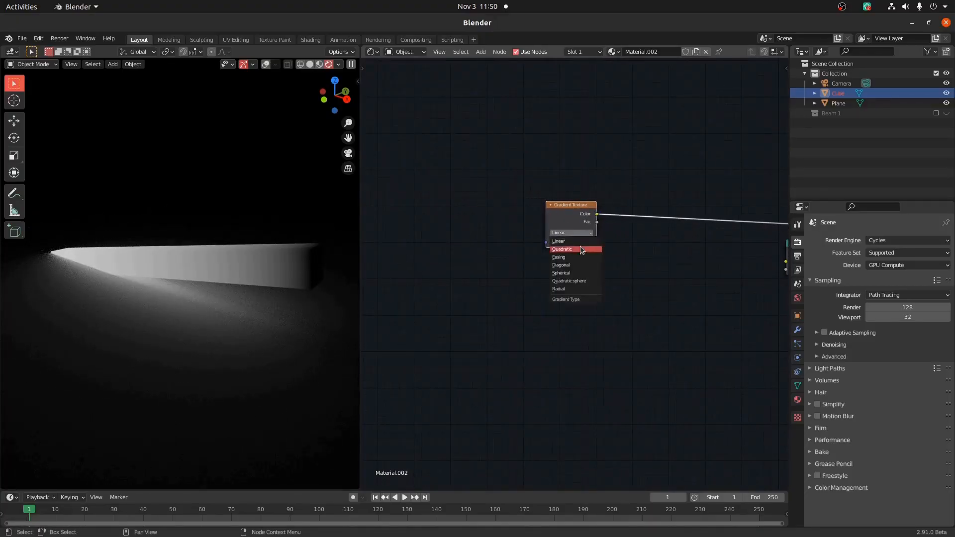
pyautogui.click(562, 273)
pyautogui.moveTo(319, 291); pyautogui.dragTo(245, 277, button='middle')
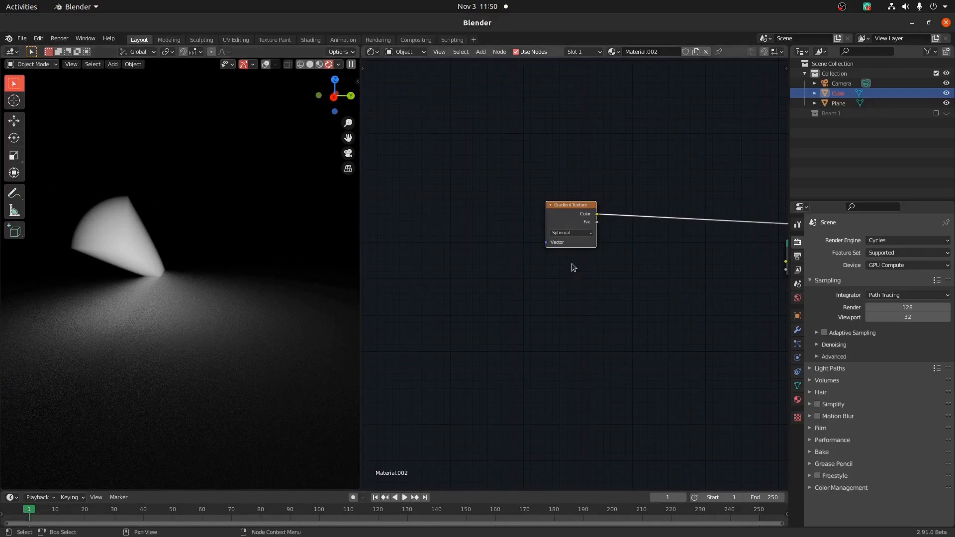
# Add Texture Coordinate and Mapping nodes to the Gradient Texture and feed the mapping from the Object coordinates
pyautogui.hotkey('ctrl', 't')
pyautogui.press('Home')
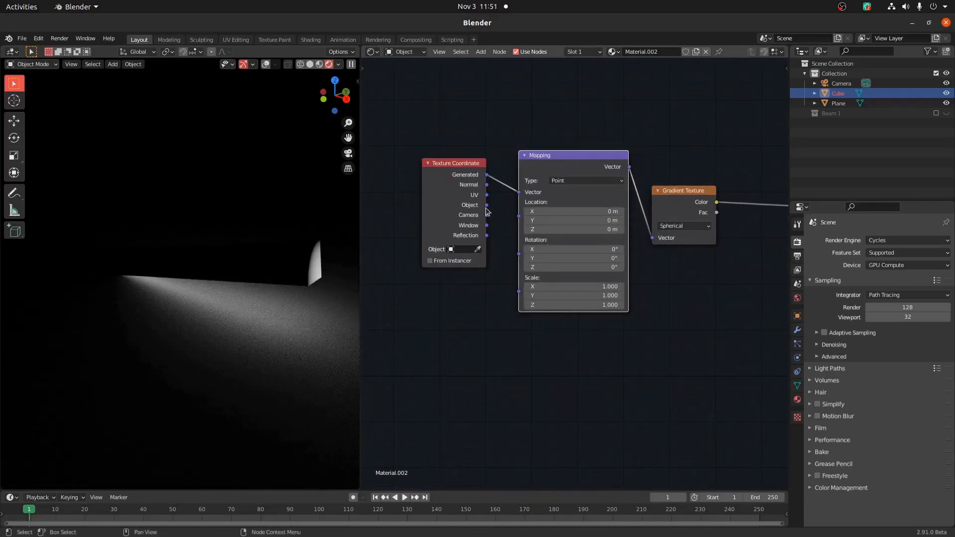
pyautogui.moveTo(486, 206); pyautogui.dragTo(519, 193)
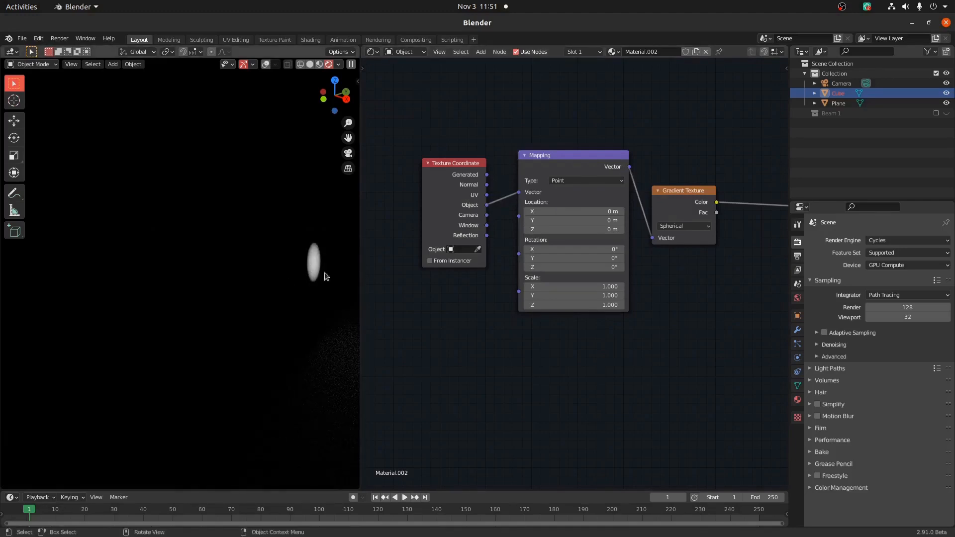
pyautogui.moveTo(648, 288); pyautogui.dragTo(666, 253, button='middle')
pyautogui.moveTo(287, 202); pyautogui.dragTo(302, 206, button='middle')
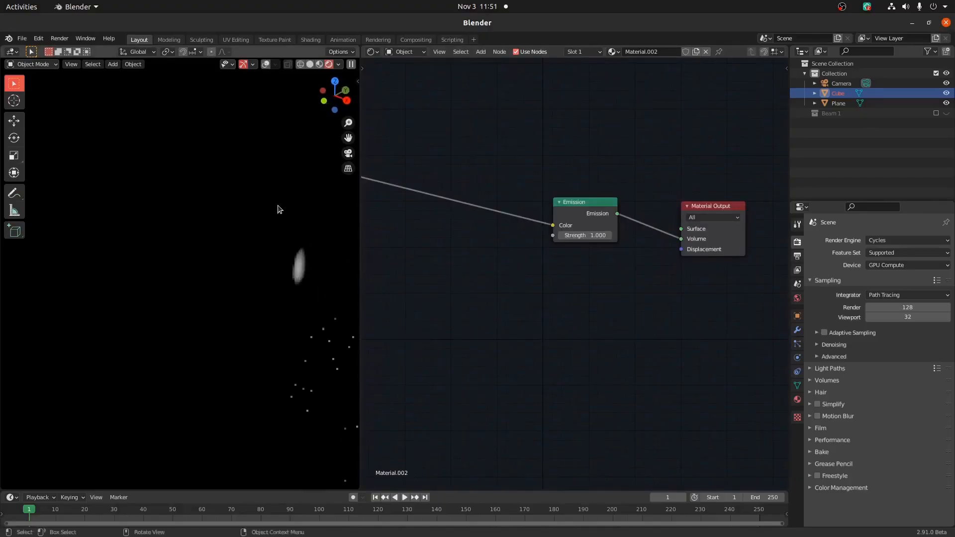
# Apply the cube's object transform and set the Mapping scale to 3 on all three axes
pyautogui.hotkey('ctrl', 'a')
pyautogui.click(239, 248)
pyautogui.moveTo(276, 267); pyautogui.dragTo(294, 252, button='middle')
pyautogui.scroll(1, 522, 286)
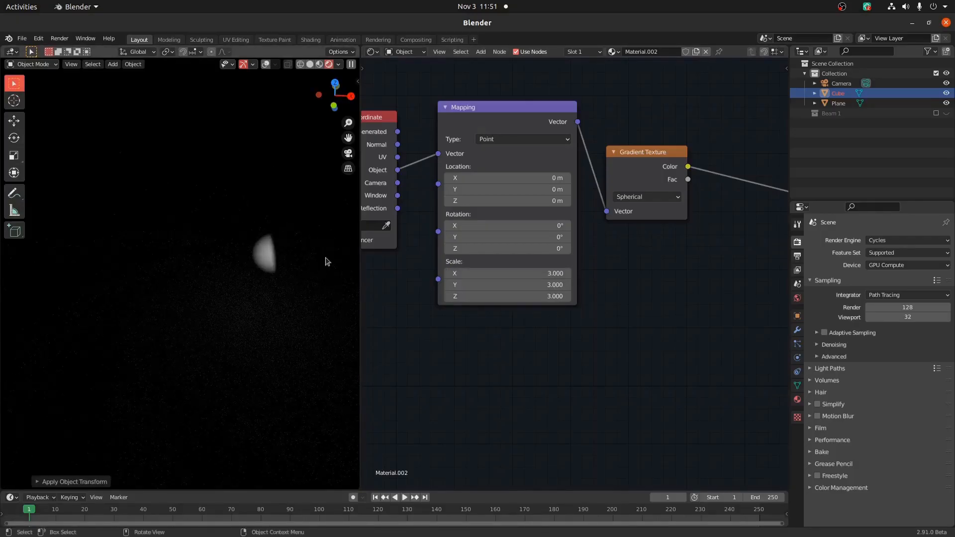
# Set the Mapping node's X scale to 0 so the gradient stretches along the whole beam
pyautogui.click(514, 274)
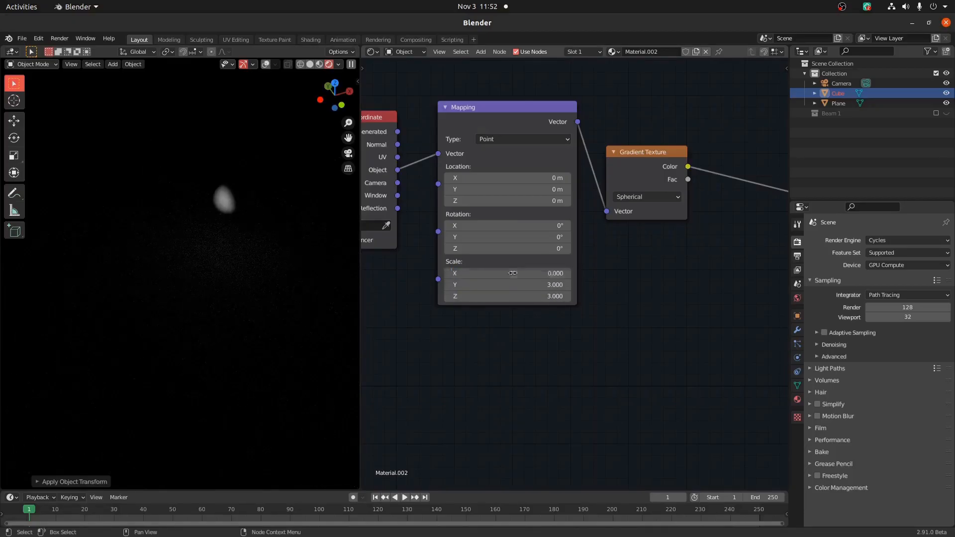
pyautogui.write('0')
pyautogui.press('Return')
pyautogui.scroll(-2, 133, 233)
pyautogui.keyDown('shift'); pyautogui.moveTo(132, 233); pyautogui.dragTo(164, 234, button='middle'); pyautogui.keyUp('shift')
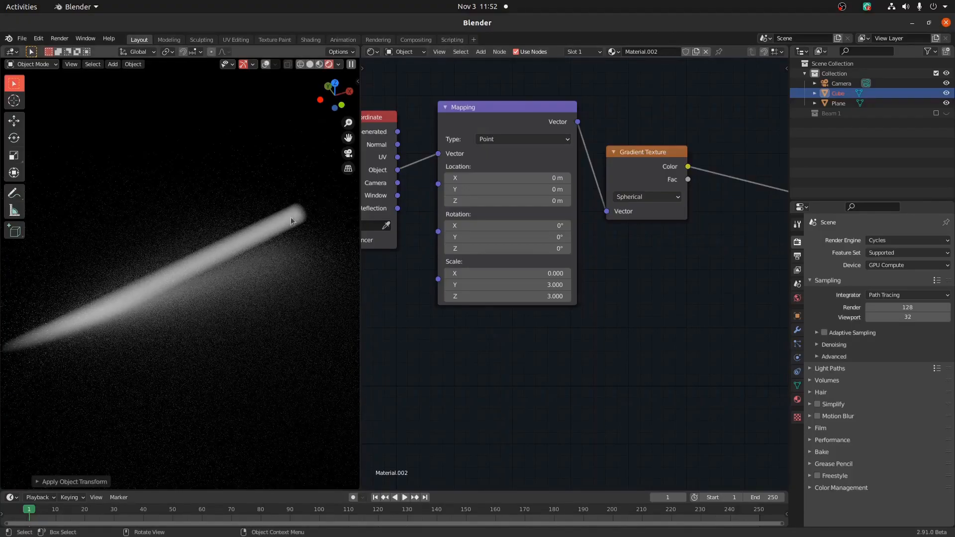
pyautogui.moveTo(198, 300); pyautogui.dragTo(60, 270, button='middle')
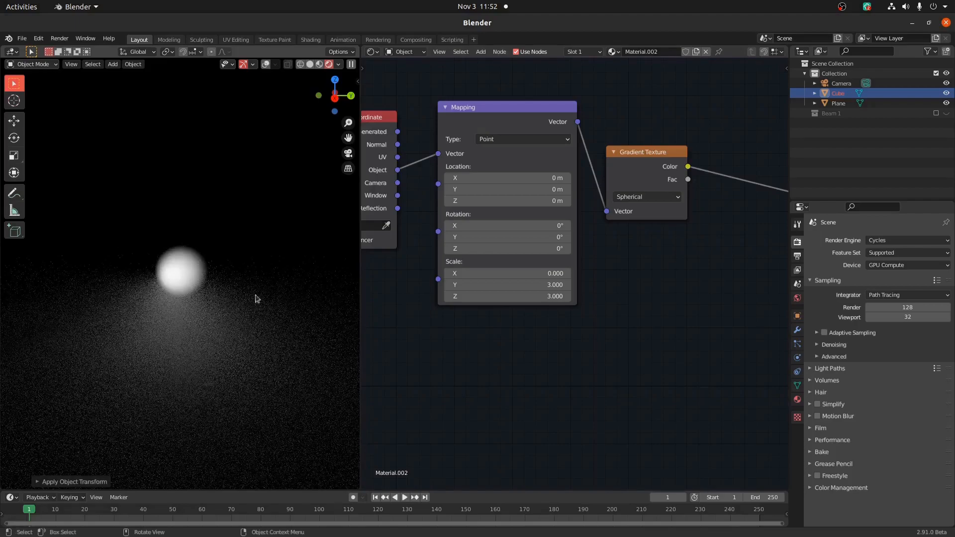
pyautogui.moveTo(150, 322); pyautogui.dragTo(303, 286, button='middle')
# Scale the beam thinner on every axis except global X and set the Emission strength to 48.5
pyautogui.press('s')
pyautogui.press('x')
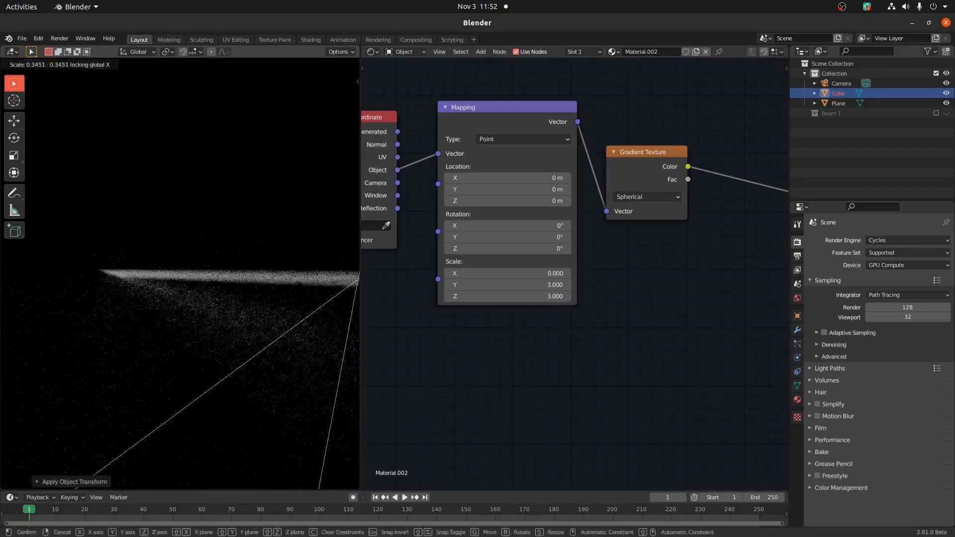
pyautogui.click(246, 324)
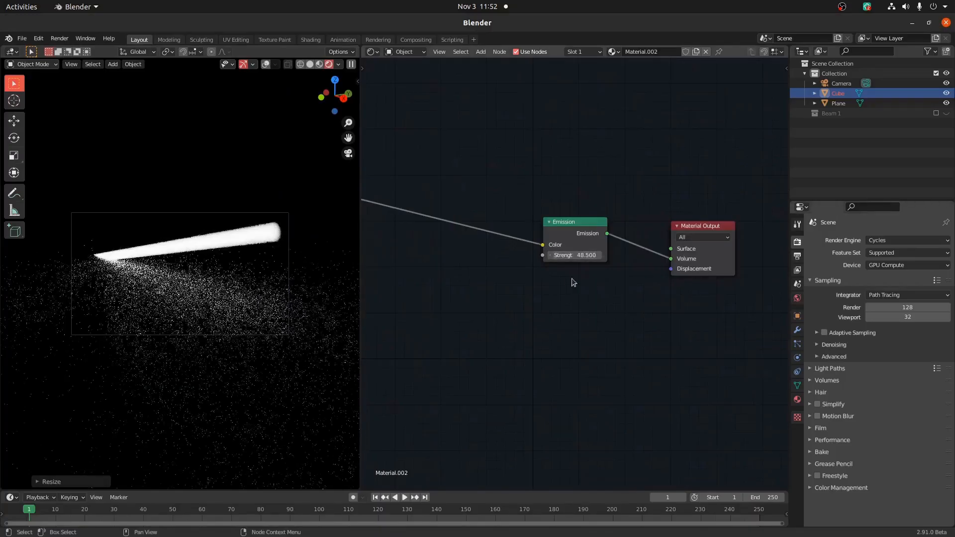
pyautogui.press('z')
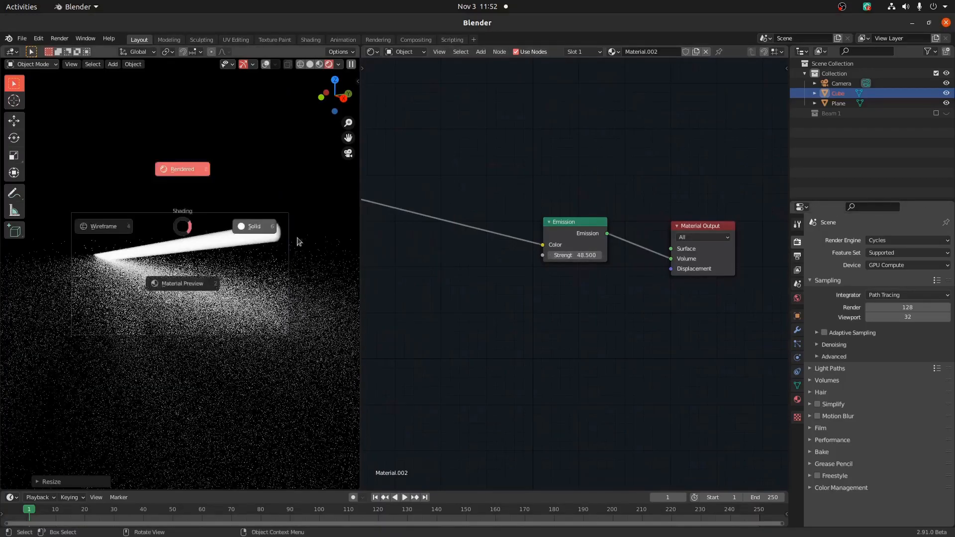
# Add a Noise Texture node above the Mapping node
pyautogui.moveTo(400, 207); pyautogui.dragTo(549, 263, button='middle')
pyautogui.scroll(-2, 549, 263)
pyautogui.hotkey('shift', 'a')
pyautogui.moveTo(453, 237)
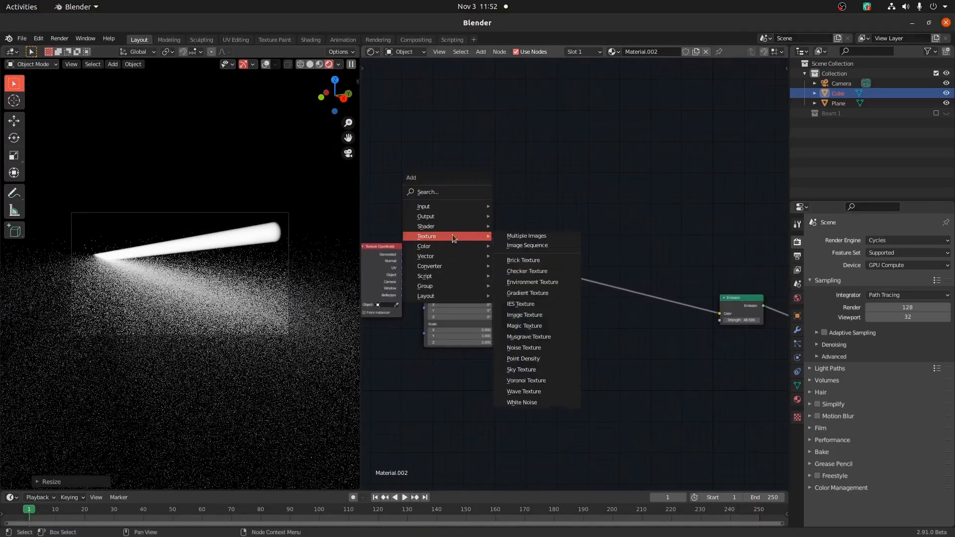
pyautogui.click(524, 347)
pyautogui.click(453, 150)
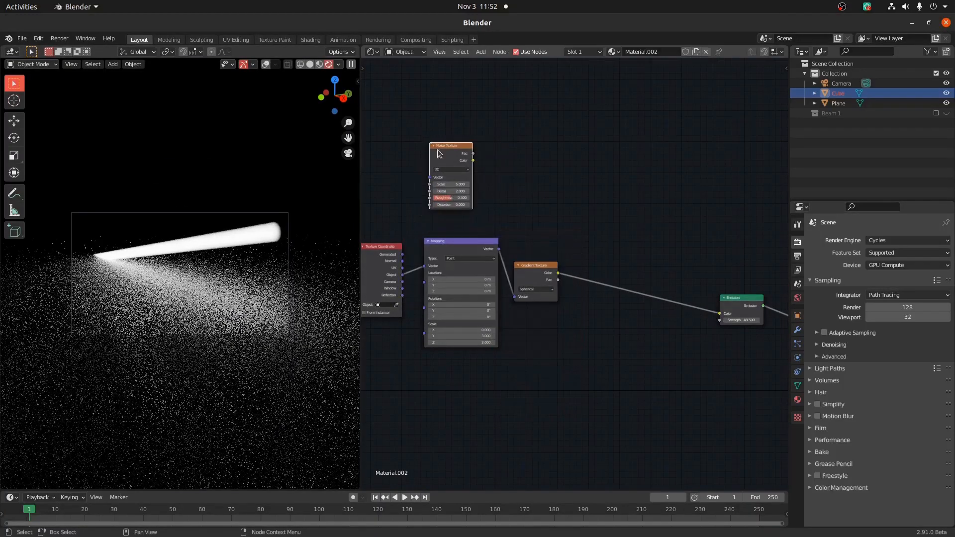
pyautogui.scroll(2, 528, 282)
pyautogui.scroll(-1, 528, 282)
# Insert a MixRGB node before the Emission, with noise Fac in Color1, gradient in Color2, factor 1 and Multiply blending
pyautogui.hotkey('shift', 'a')
pyautogui.moveTo(548, 263)
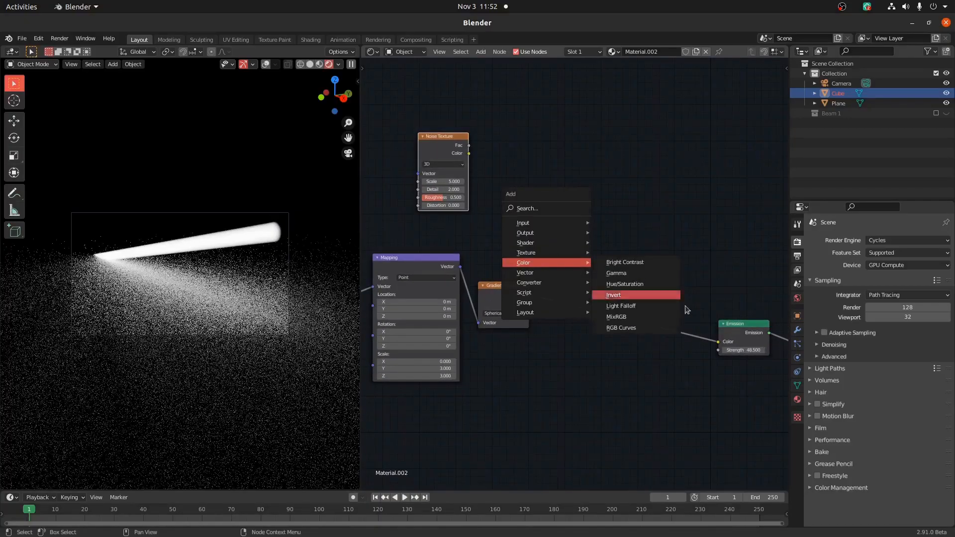
pyautogui.click(637, 319)
pyautogui.click(590, 278)
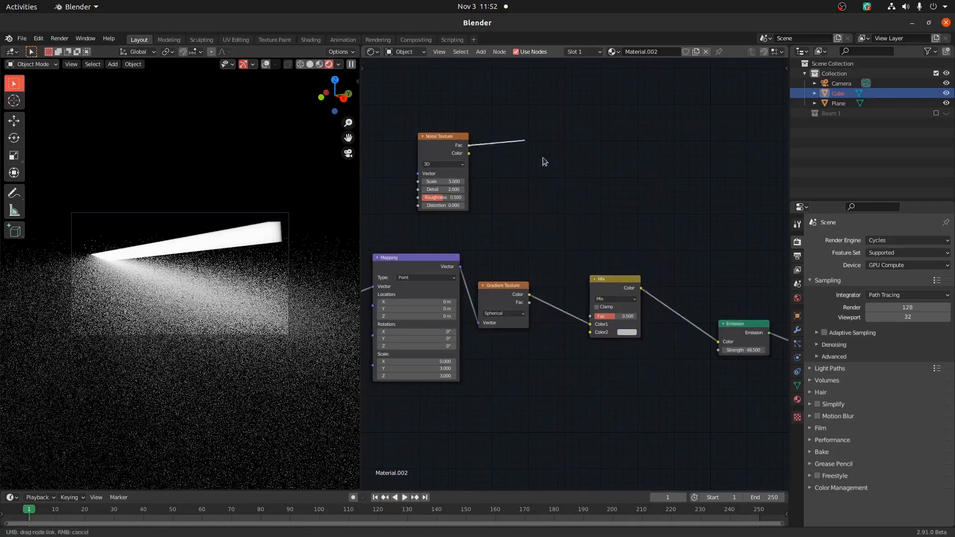
pyautogui.moveTo(587, 320); pyautogui.dragTo(590, 316)
pyautogui.click(616, 299)
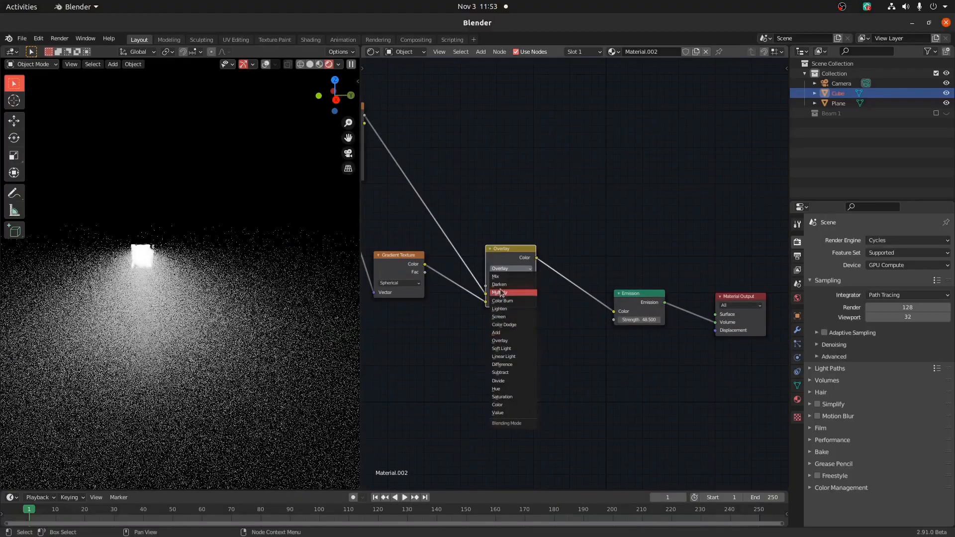
pyautogui.click(500, 292)
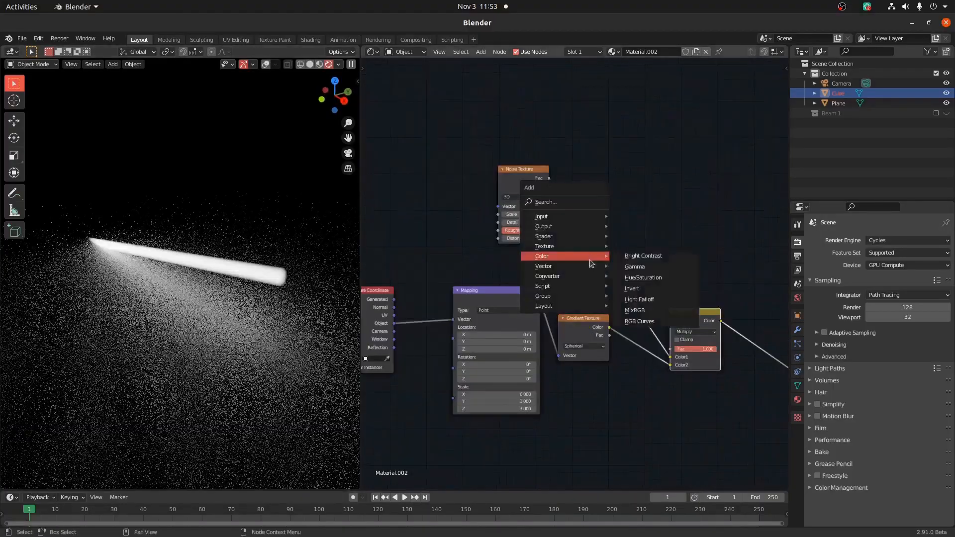
# Insert a ColorRamp between the Noise Texture and the mix node and move its black stop to 0.545
pyautogui.moveTo(548, 283)
pyautogui.click(661, 299)
pyautogui.click(638, 258)
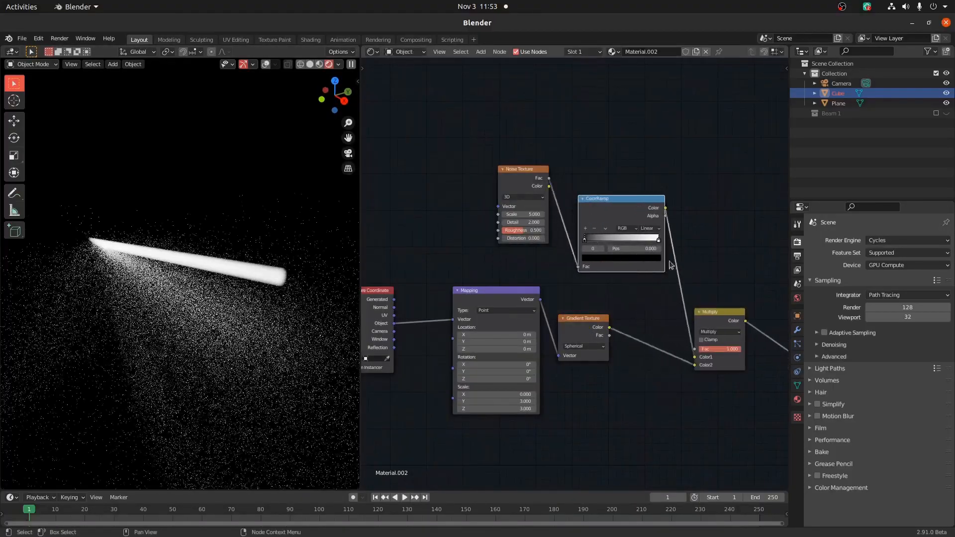
pyautogui.moveTo(638, 258); pyautogui.dragTo(573, 252, button='middle')
pyautogui.moveTo(518, 234); pyautogui.dragTo(530, 232)
pyautogui.press('Return')
pyautogui.scroll(2, 623, 288)
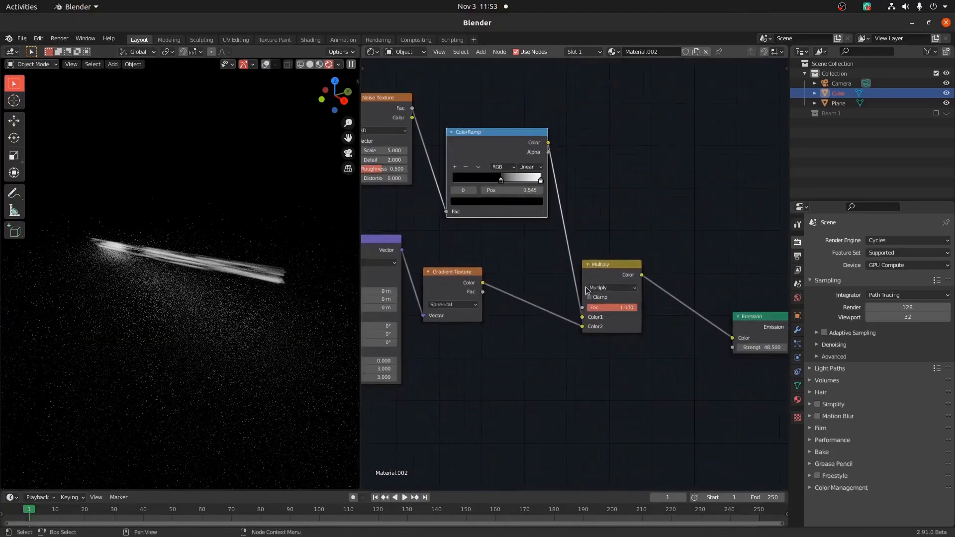
# Change the mix node's blending mode to Overlay
pyautogui.click(611, 288)
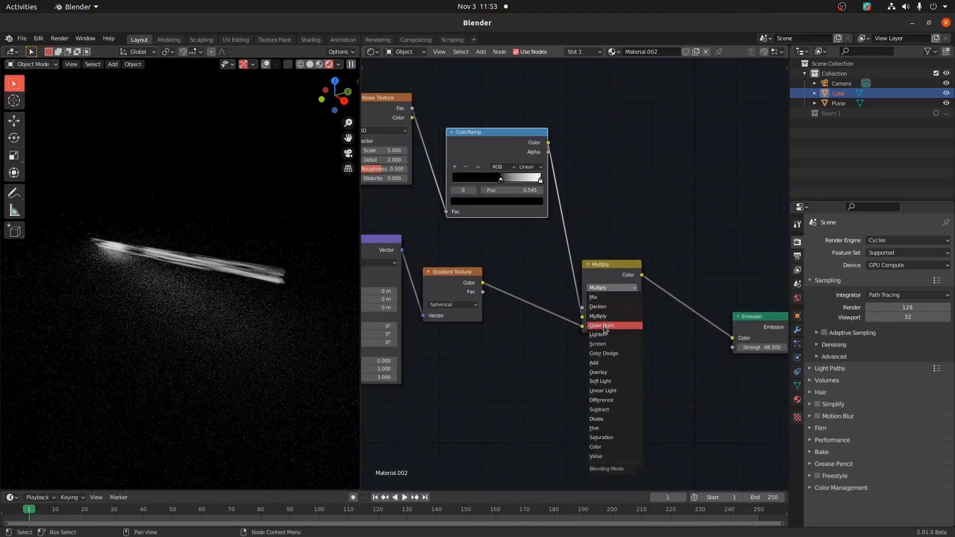
pyautogui.click(607, 374)
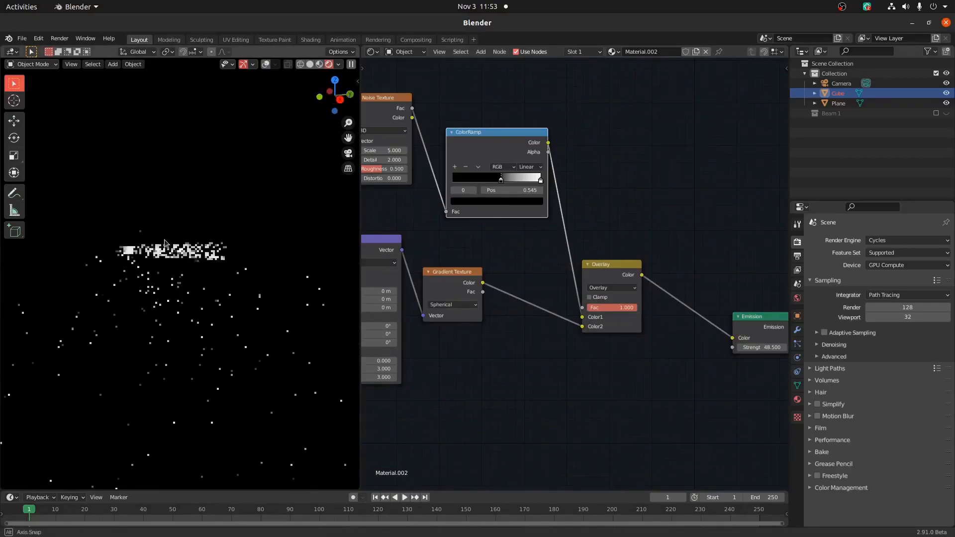
# Insert a second MixRGB node before the Emission, set its blending to Add, and feed the Gradient Texture color into Color2
pyautogui.moveTo(597, 222); pyautogui.dragTo(544, 216, button='middle')
pyautogui.hotkey('shift', 'a')
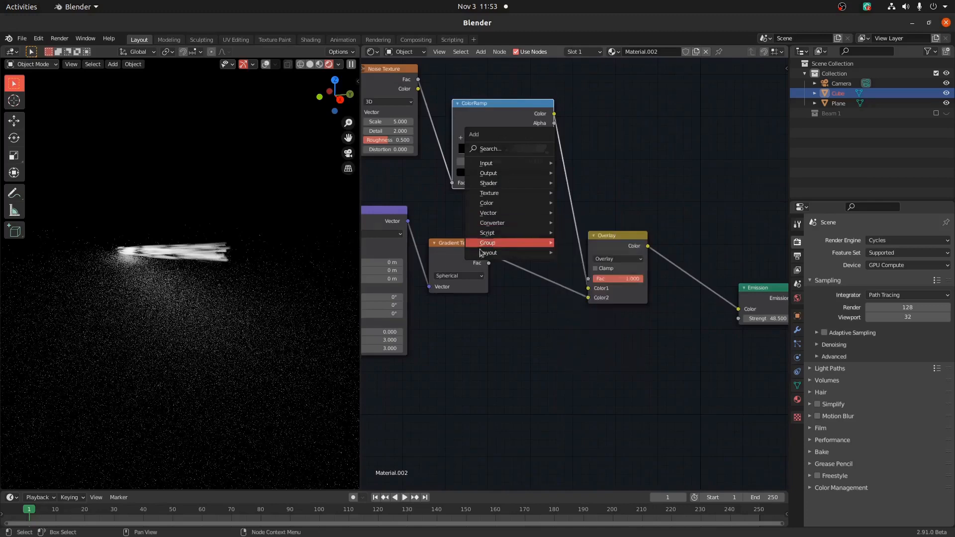
pyautogui.click(679, 275)
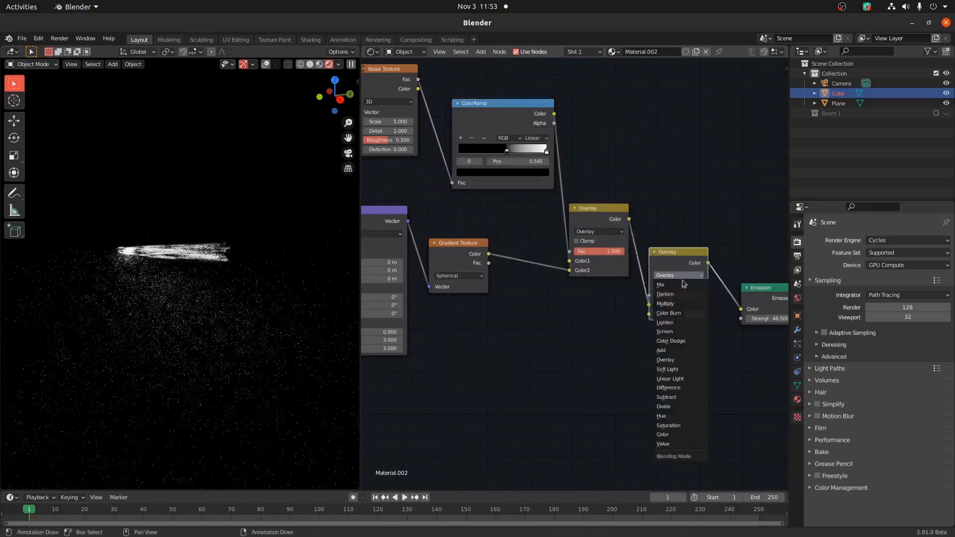
pyautogui.click(684, 276)
pyautogui.click(684, 275)
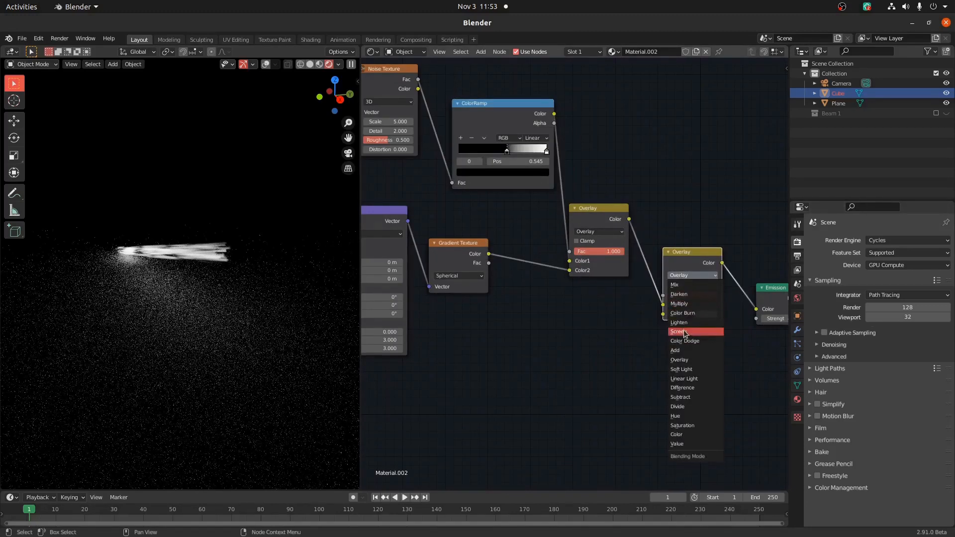
pyautogui.click(675, 350)
pyautogui.moveTo(489, 262); pyautogui.dragTo(514, 352)
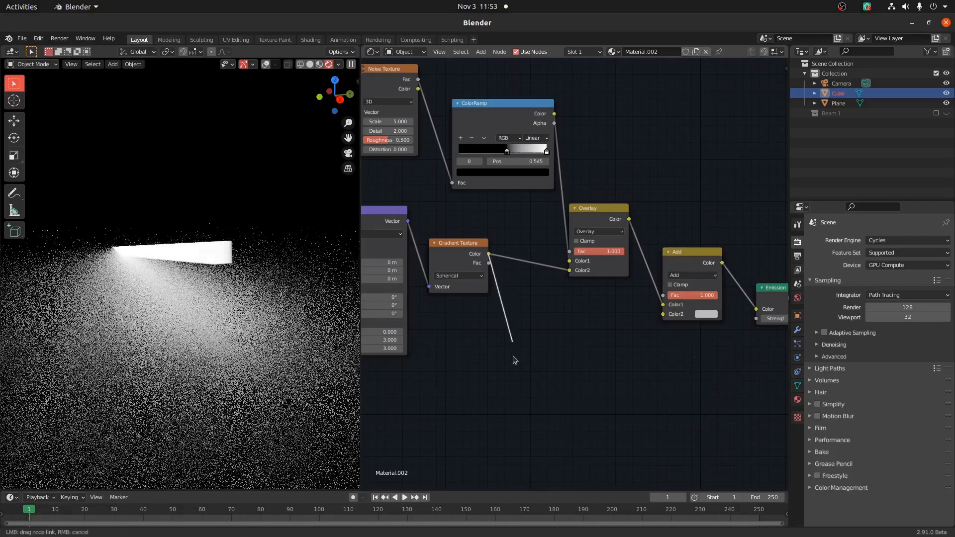
pyautogui.moveTo(676, 321); pyautogui.dragTo(674, 318)
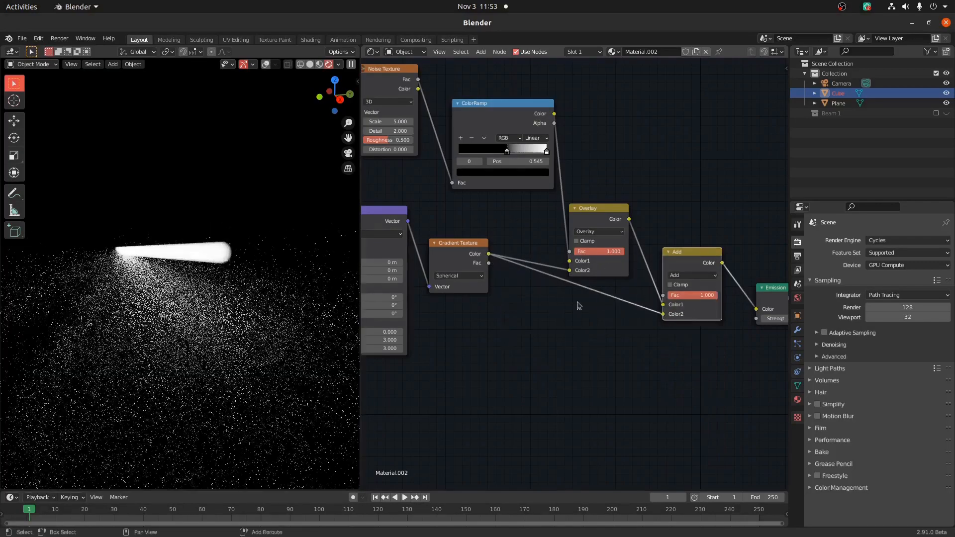
# Insert a ColorRamp between the Gradient Texture and the Add node and move its black stop to 0.541
pyautogui.hotkey('shift', 'a')
pyautogui.moveTo(607, 305)
pyautogui.click(642, 324)
pyautogui.click(512, 282)
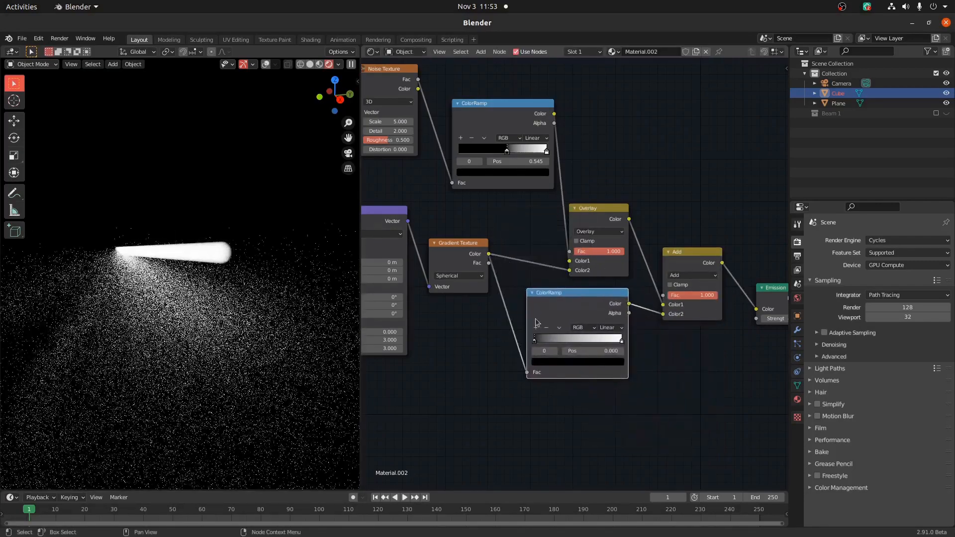
pyautogui.moveTo(534, 340); pyautogui.dragTo(581, 342)
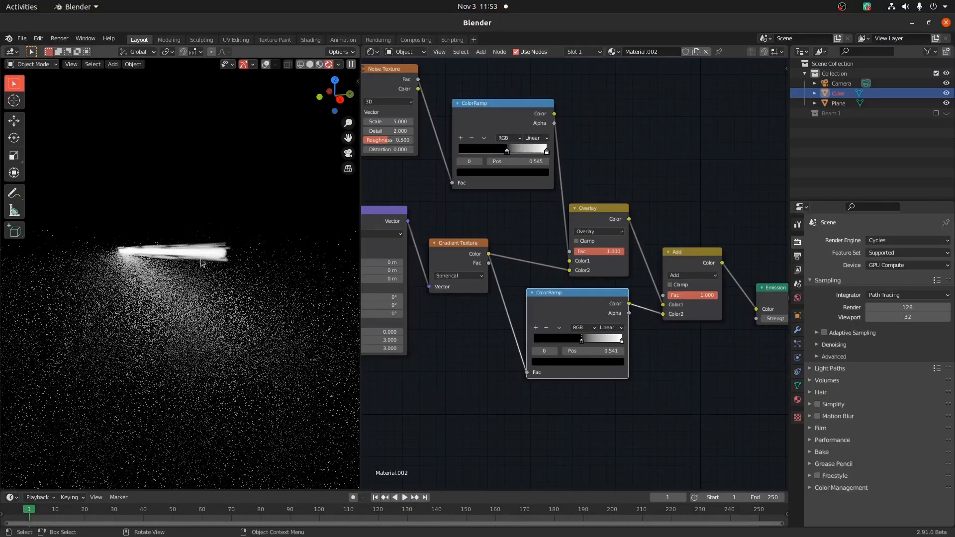
# Move the noise ColorRamp's black stop to 0.633 and check the beam through the camera in Material Preview and Rendered shading
pyautogui.moveTo(561, 202); pyautogui.dragTo(608, 211, button='middle')
pyautogui.moveTo(542, 155); pyautogui.dragTo(562, 164)
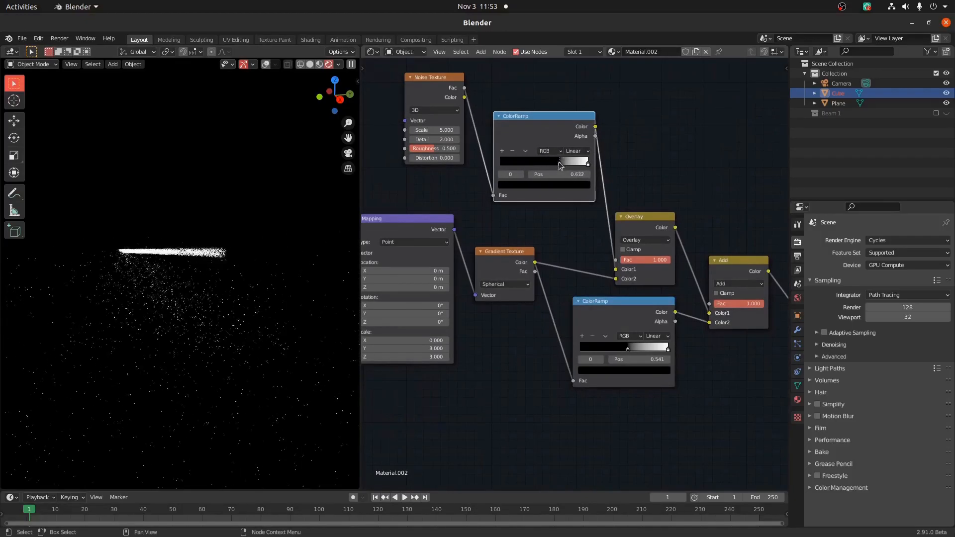
pyautogui.press('KP_0')
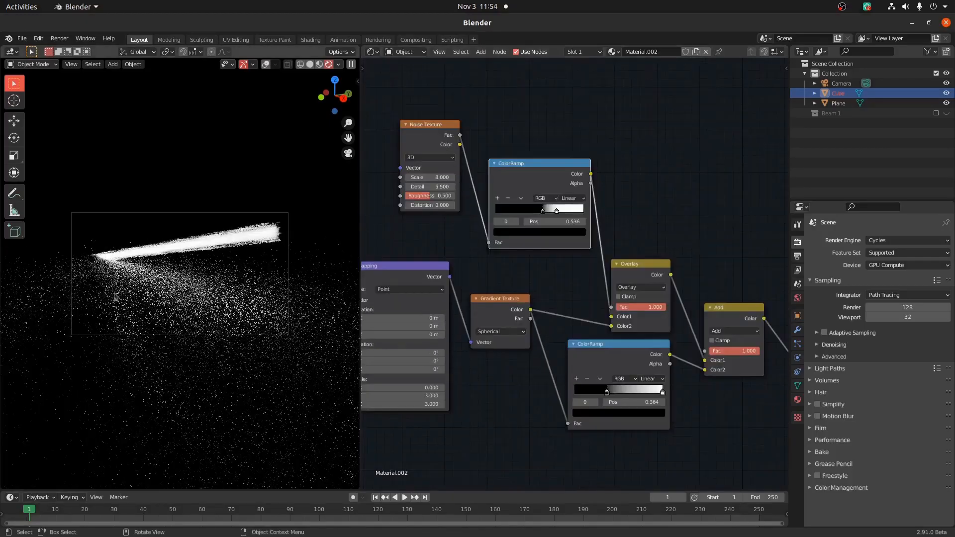
pyautogui.press('z')
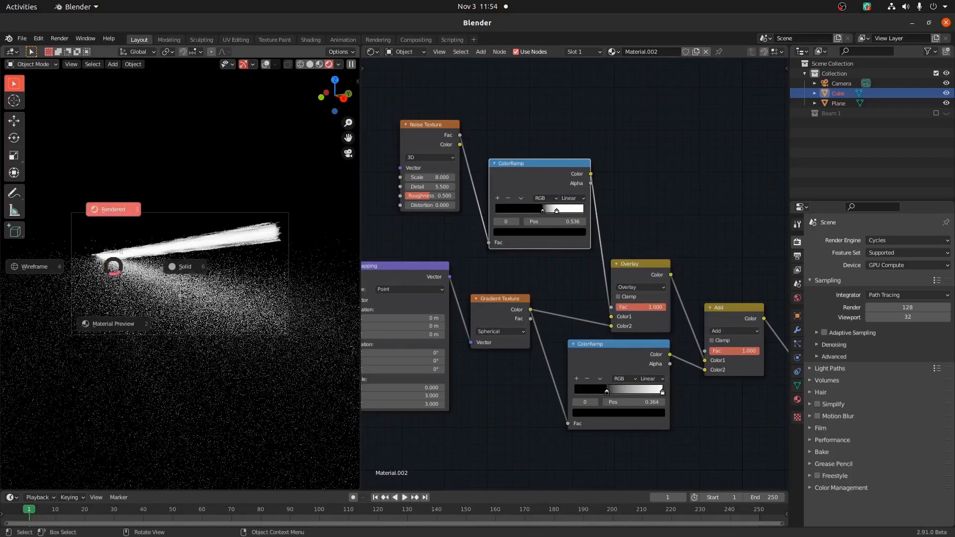
pyautogui.click(114, 324)
pyautogui.moveTo(748, 386); pyautogui.dragTo(595, 311, button='middle')
pyautogui.press('z')
pyautogui.click(199, 210)
# Reroute the Add mix node's color output from the Emission's Color input to its Strength input
pyautogui.moveTo(565, 258); pyautogui.dragTo(396, 243, button='middle')
pyautogui.scroll(1, 489, 274)
pyautogui.moveTo(489, 273); pyautogui.dragTo(549, 266, button='middle')
pyautogui.scroll(1, 529, 267)
pyautogui.click(530, 267)
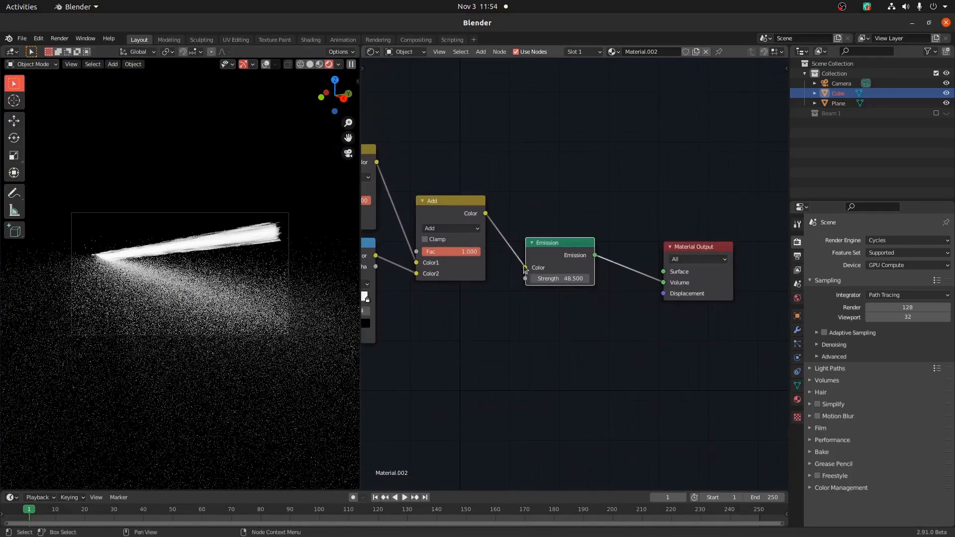
pyautogui.moveTo(525, 276); pyautogui.dragTo(567, 259)
# Insert a Math node between the Add mix node and the Emission's Strength input
pyautogui.hotkey('shift', 'a')
pyautogui.press('Escape')
pyautogui.hotkey('shift', 'a')
pyautogui.moveTo(511, 247)
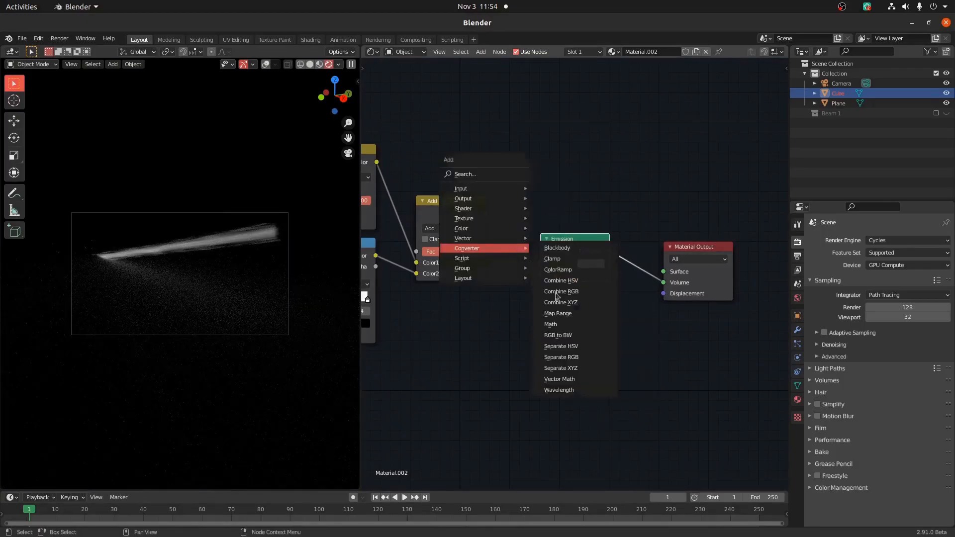
pyautogui.click(572, 321)
pyautogui.click(627, 374)
pyautogui.moveTo(617, 348); pyautogui.dragTo(585, 271)
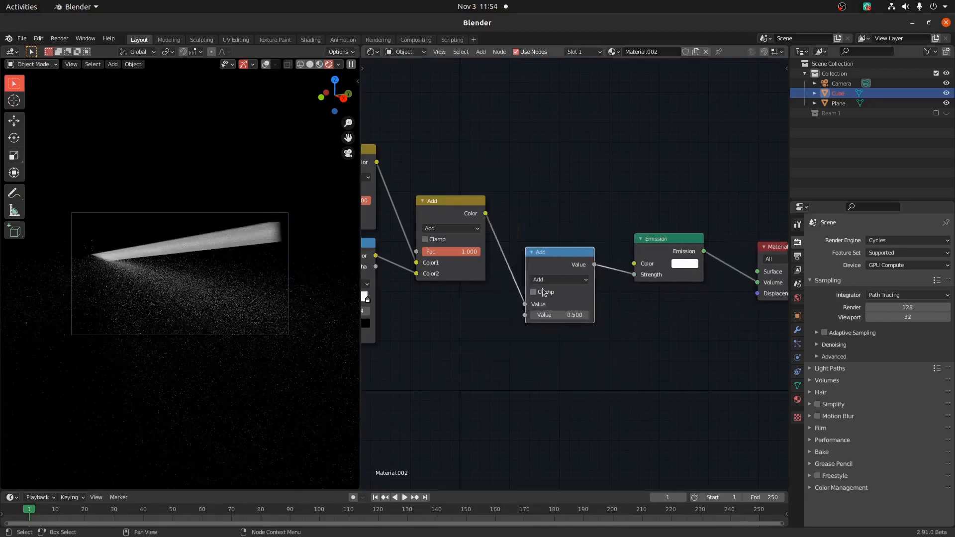
# Set the Math node's operation to Multiply and its value to 50
pyautogui.click(541, 280)
pyautogui.click(545, 329)
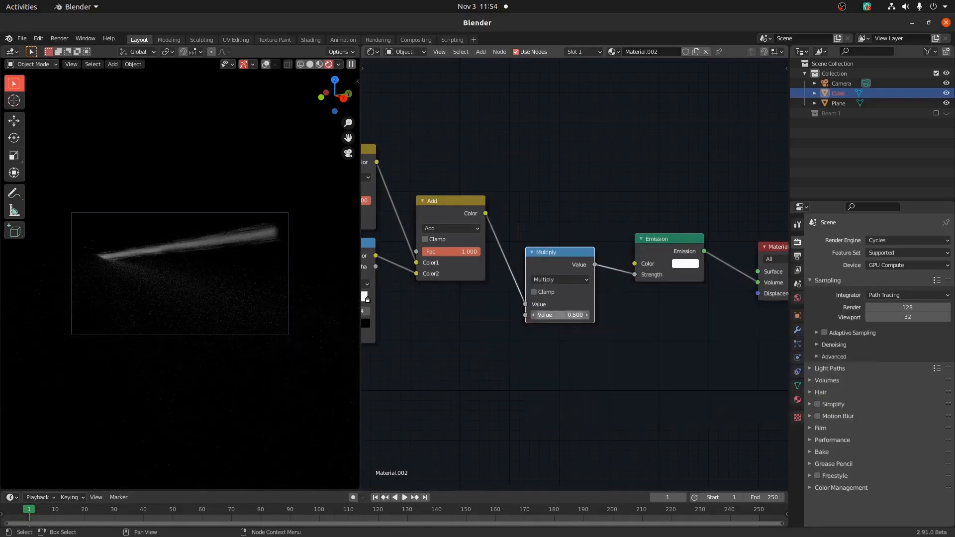
pyautogui.write('10')
pyautogui.press('Return')
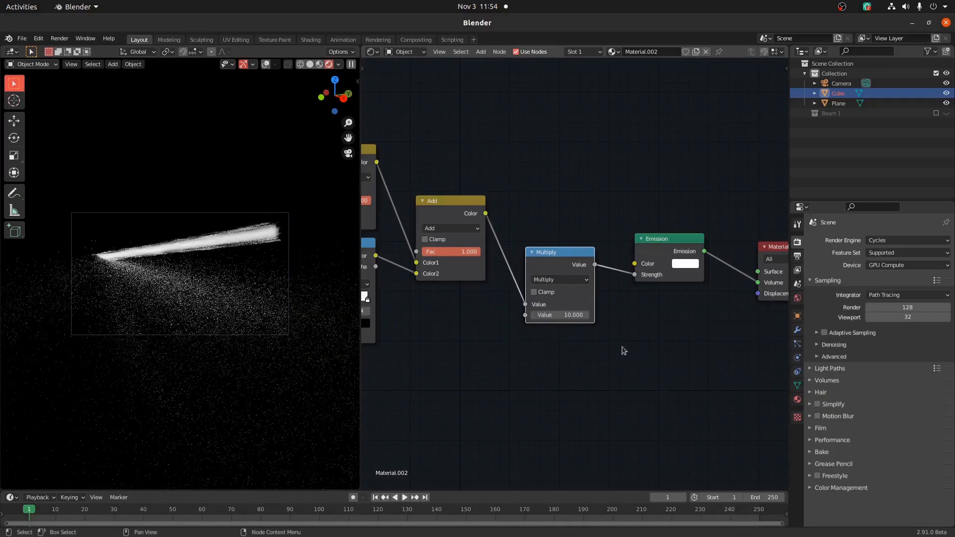
pyautogui.write('50')
pyautogui.press('Return')
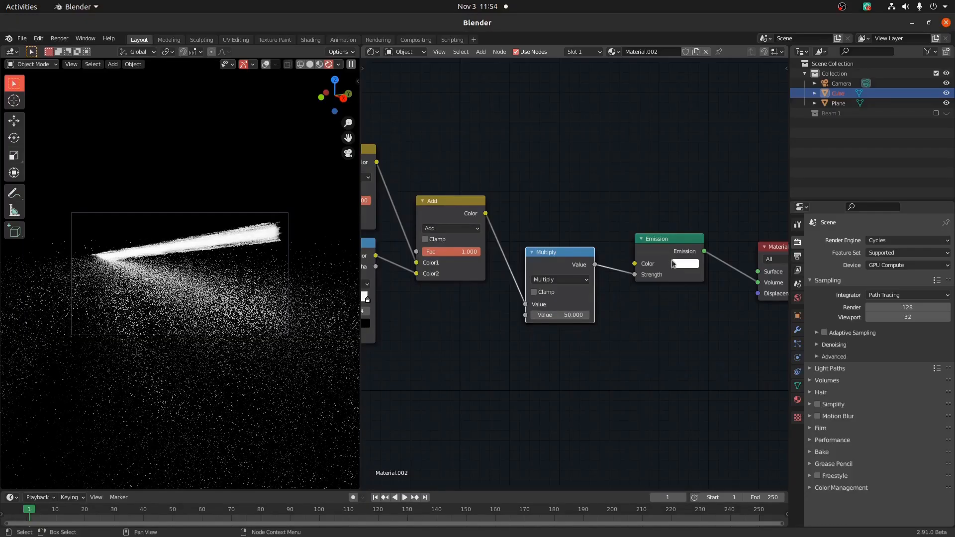
# Set the Emission color to red, hex FF1814, then render the image and close the render window
pyautogui.click(688, 264)
pyautogui.moveTo(691, 177); pyautogui.dragTo(713, 192)
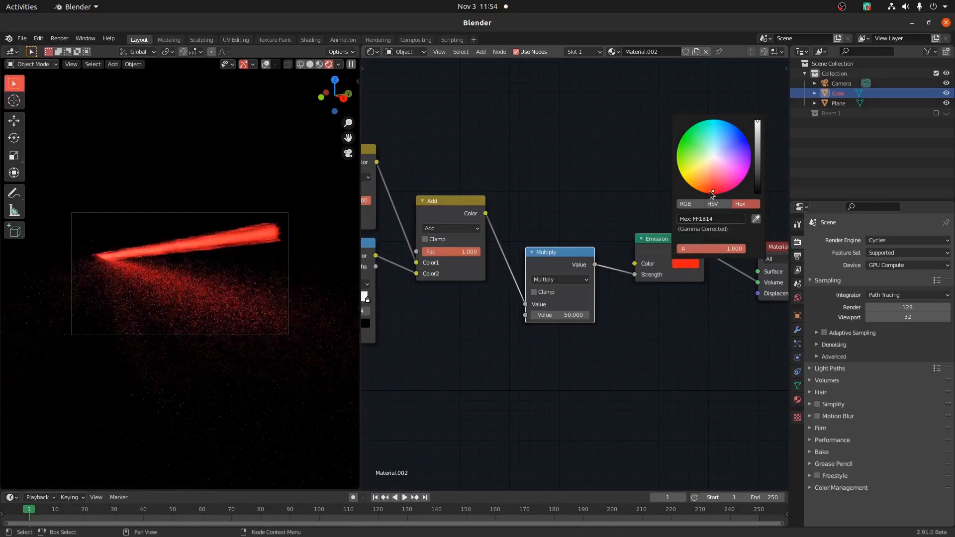
pyautogui.press('z')
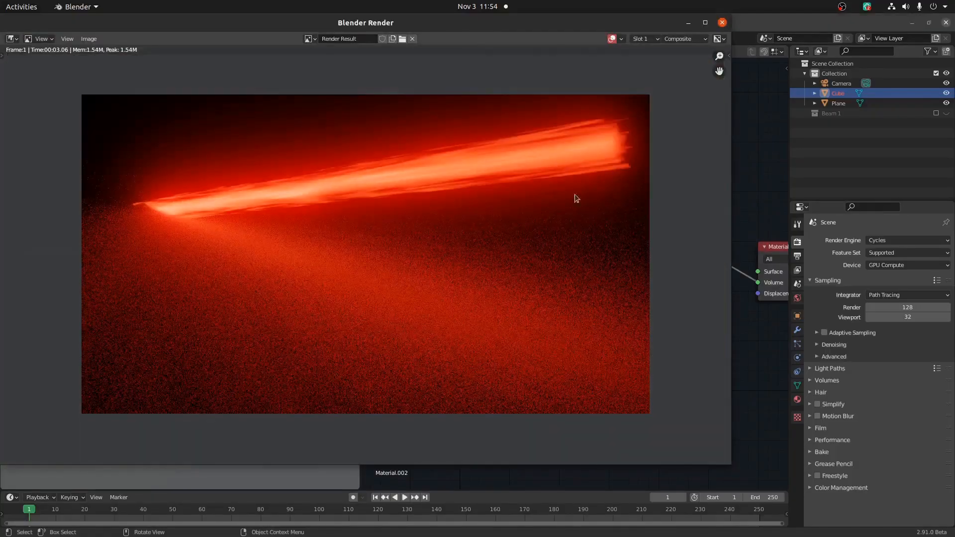
pyautogui.click(720, 31)
# Change the Emission color to light blue, then render the image and close the result
pyautogui.click(680, 263)
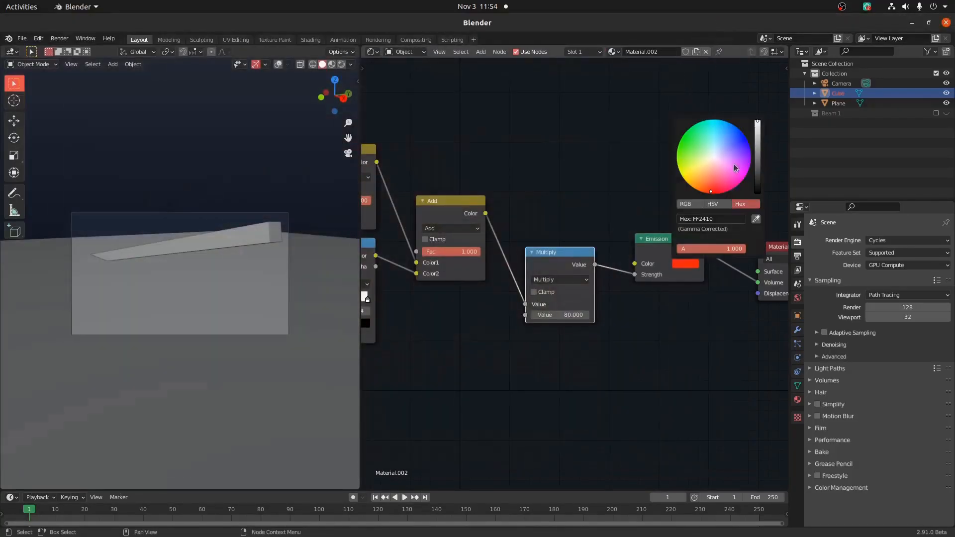
pyautogui.click(60, 39)
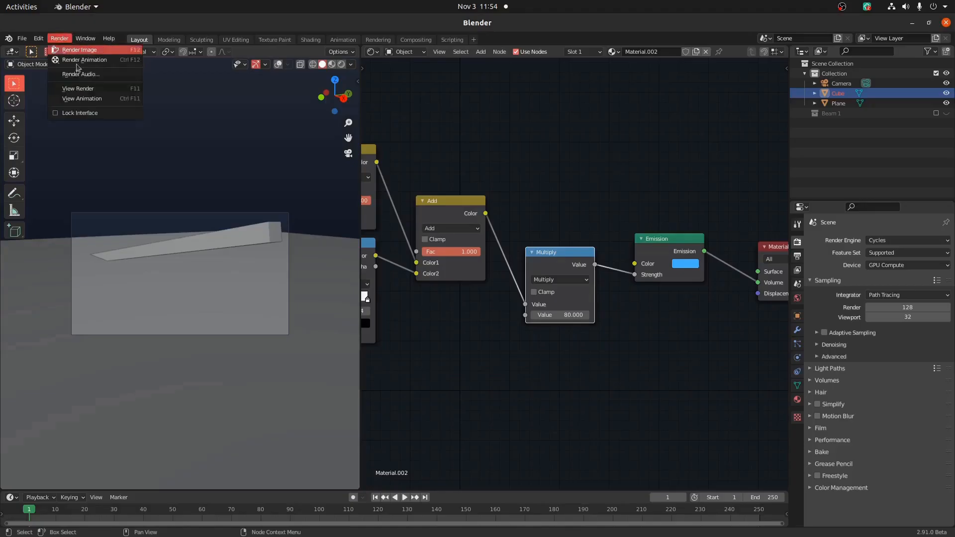
pyautogui.click(71, 50)
pyautogui.press('Escape')
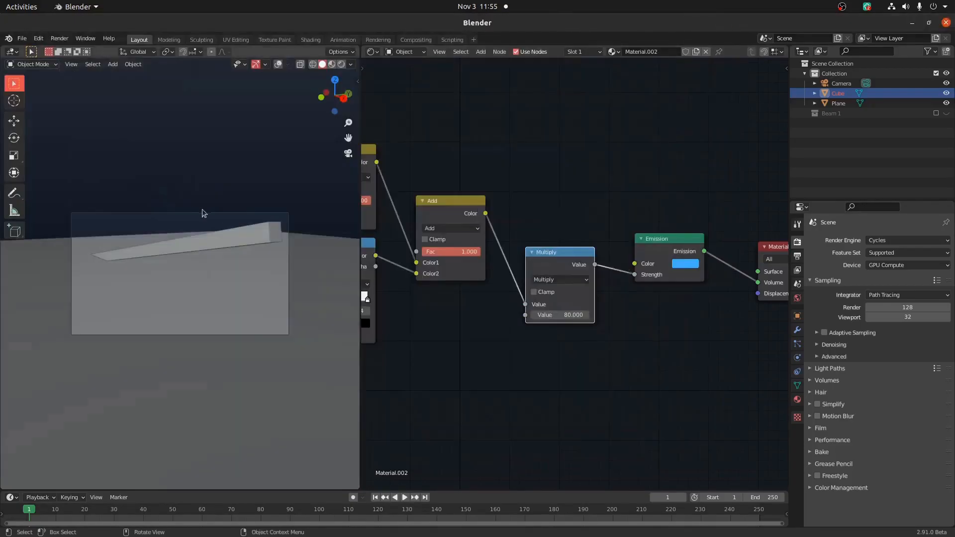
# Scale the beam cube to about 0.43 on every axis except X and render the image
pyautogui.press('s')
pyautogui.hotkey('shift', 'x')
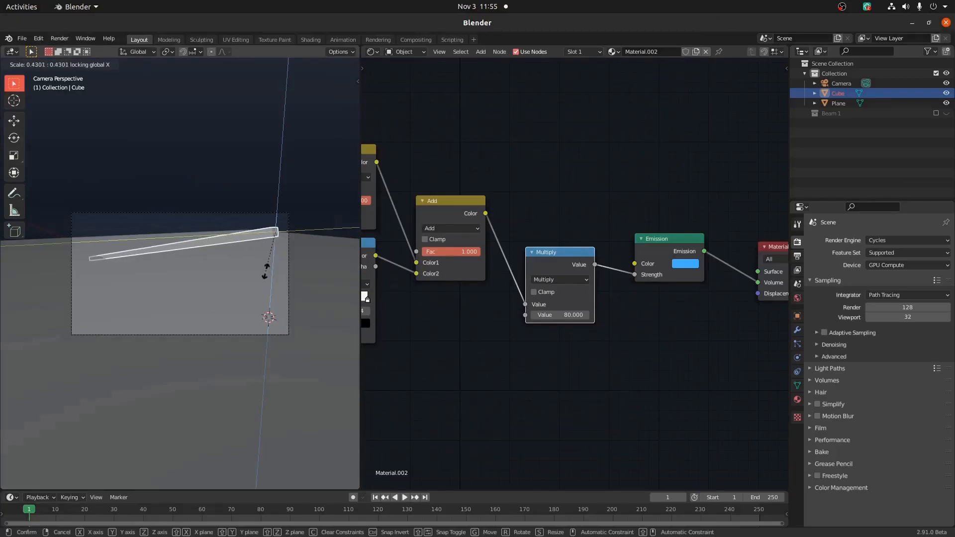
pyautogui.click(263, 245)
pyautogui.click(60, 39)
pyautogui.click(71, 52)
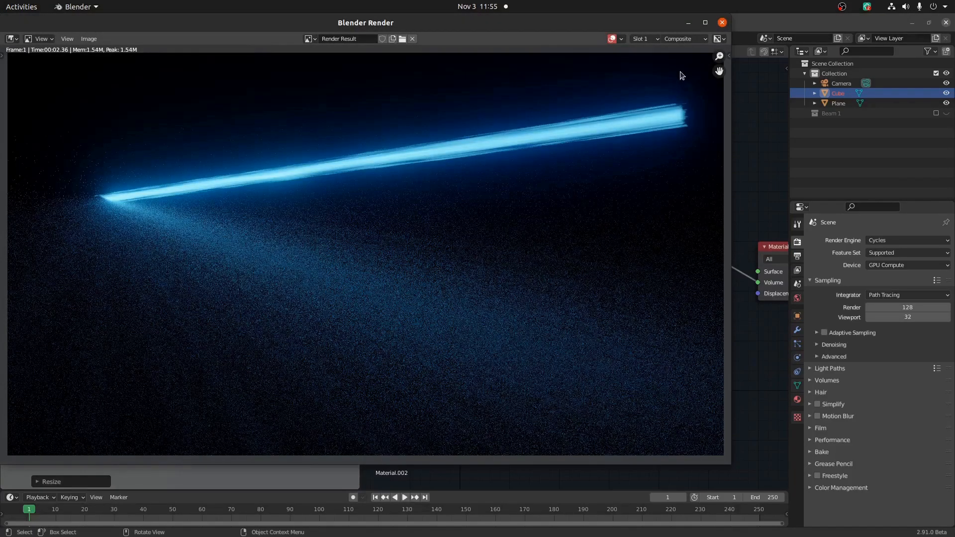
pyautogui.click(722, 22)
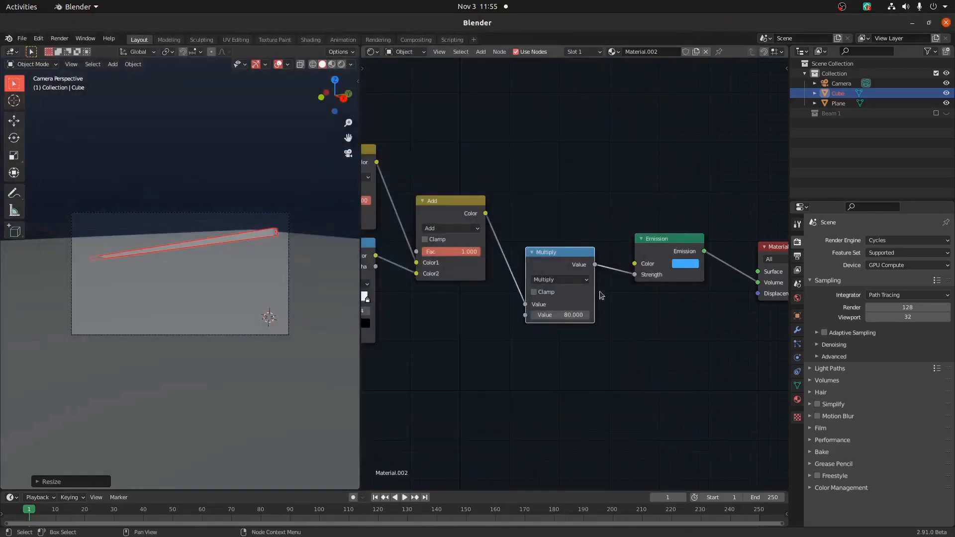
pyautogui.press('F12')
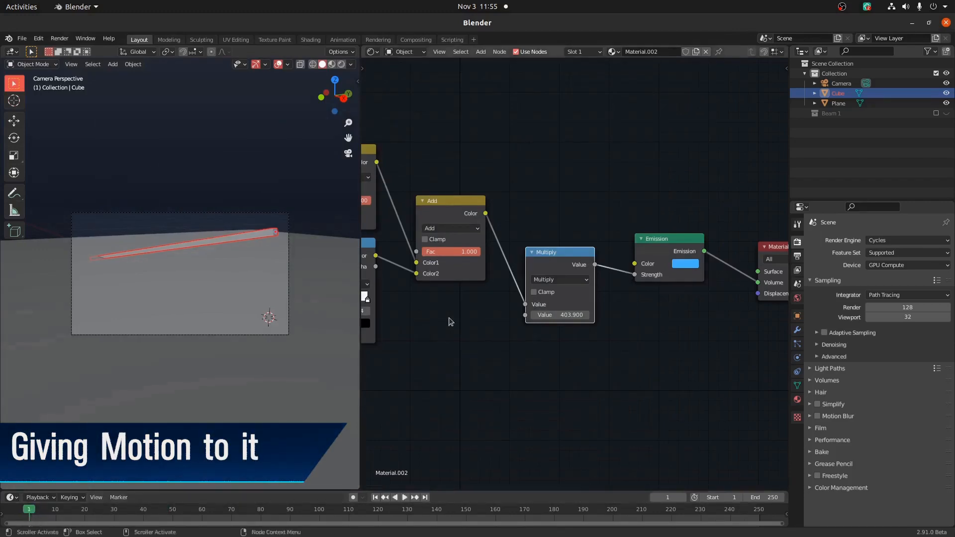
# Switch the viewport to Rendered shading and attach Texture Coordinate and Mapping nodes to the Noise Texture
pyautogui.moveTo(401, 291); pyautogui.dragTo(718, 300, button='middle')
pyautogui.moveTo(538, 286); pyautogui.dragTo(658, 374, button='middle')
pyautogui.press('z')
pyautogui.click(337, 203)
pyautogui.scroll(-4, 636, 220)
pyautogui.moveTo(636, 220); pyautogui.dragTo(679, 246, button='middle')
pyautogui.click(579, 167)
pyautogui.moveTo(579, 167); pyautogui.dragTo(636, 194, button='middle')
pyautogui.scroll(1, 637, 194)
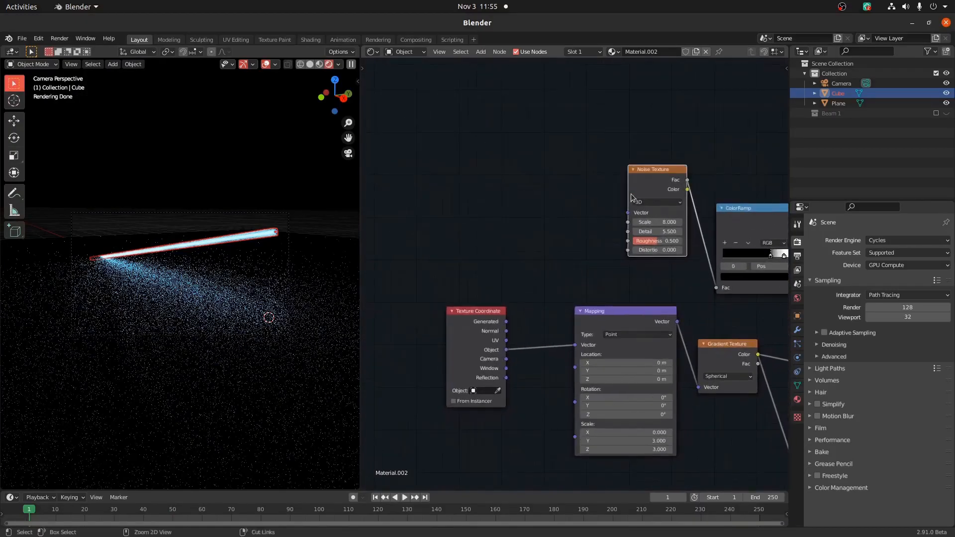
pyautogui.hotkey('ctrl', 't')
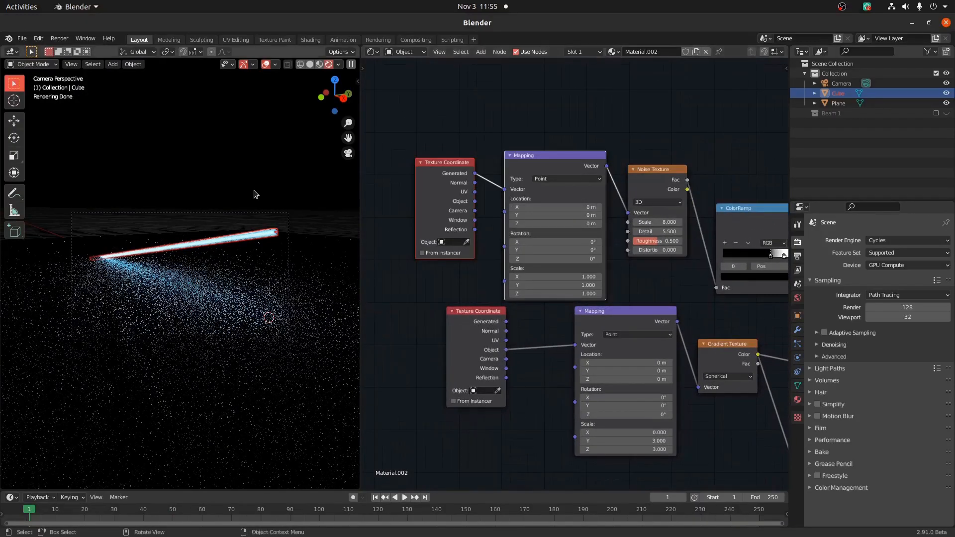
# Route the noise ColorRamp through a Viewer node to preview it on the beam and switch the viewport to Material Preview
pyautogui.scroll(5, 206, 272)
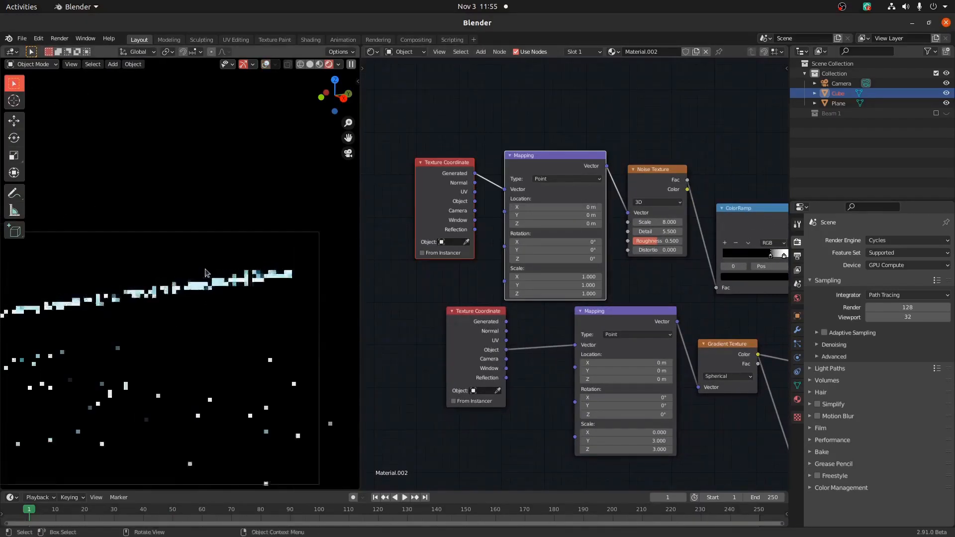
pyautogui.scroll(1, 205, 273)
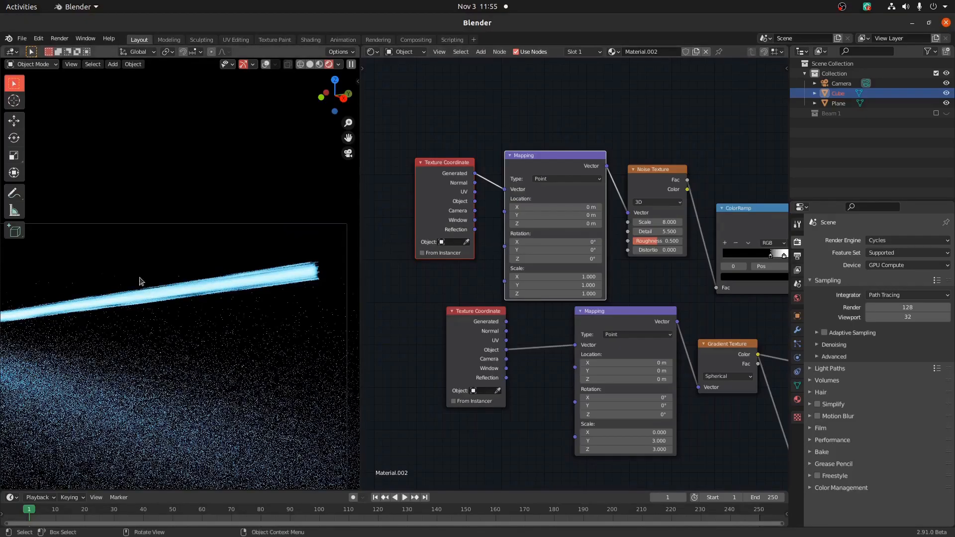
pyautogui.keyDown('shift'); pyautogui.moveTo(210, 338); pyautogui.dragTo(243, 279, button='middle'); pyautogui.keyUp('shift')
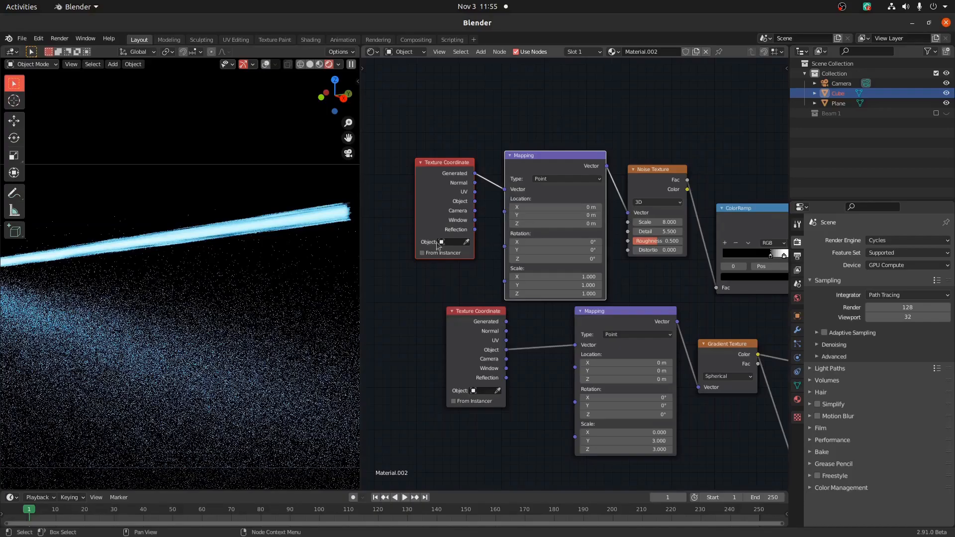
pyautogui.keyDown('shift'); pyautogui.moveTo(258, 179); pyautogui.dragTo(226, 198, button='middle'); pyautogui.keyUp('shift')
pyautogui.keyDown('ctrl'); pyautogui.keyDown('shift'); pyautogui.click(743, 218); pyautogui.keyUp('shift'); pyautogui.keyUp('ctrl')
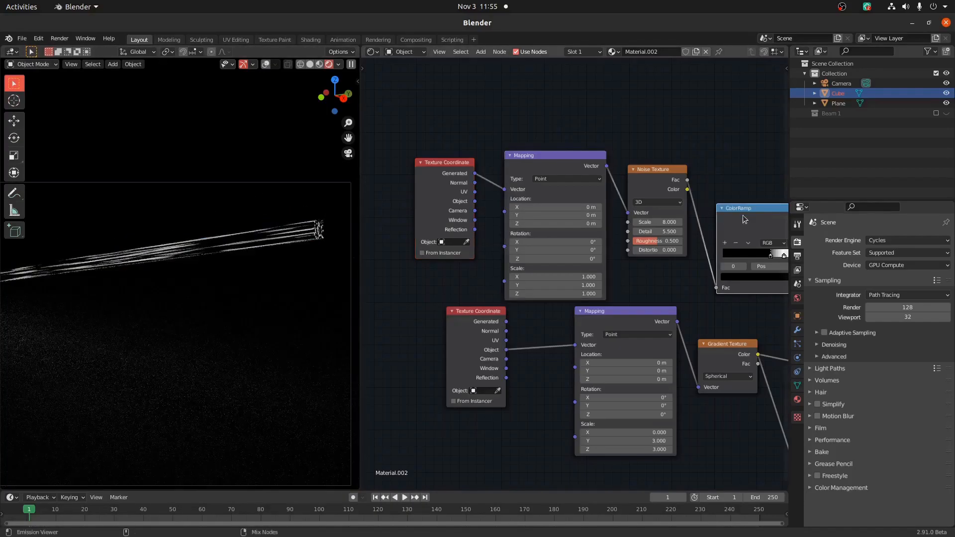
pyautogui.press('z')
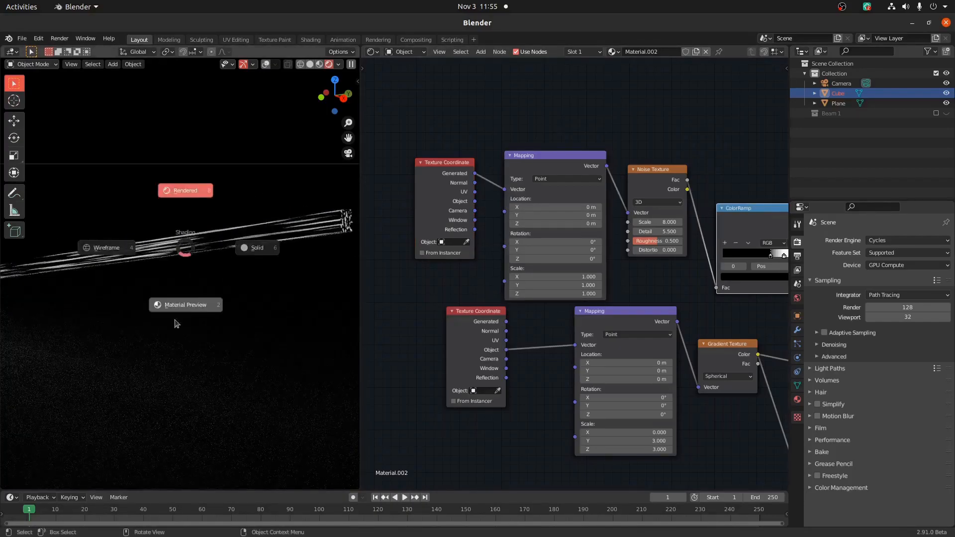
pyautogui.click(216, 288)
# Disconnect the Emission node from the Material Output's Volume input, leaving the noise preview connected
pyautogui.moveTo(750, 222); pyautogui.dragTo(591, 226, button='middle')
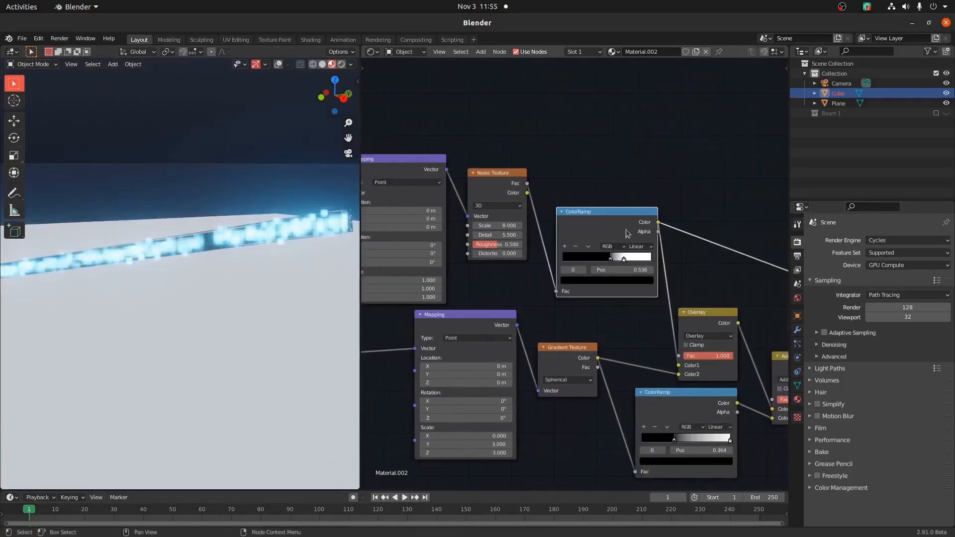
pyautogui.scroll(-5, 686, 288)
pyautogui.moveTo(697, 287); pyautogui.dragTo(424, 220, button='middle')
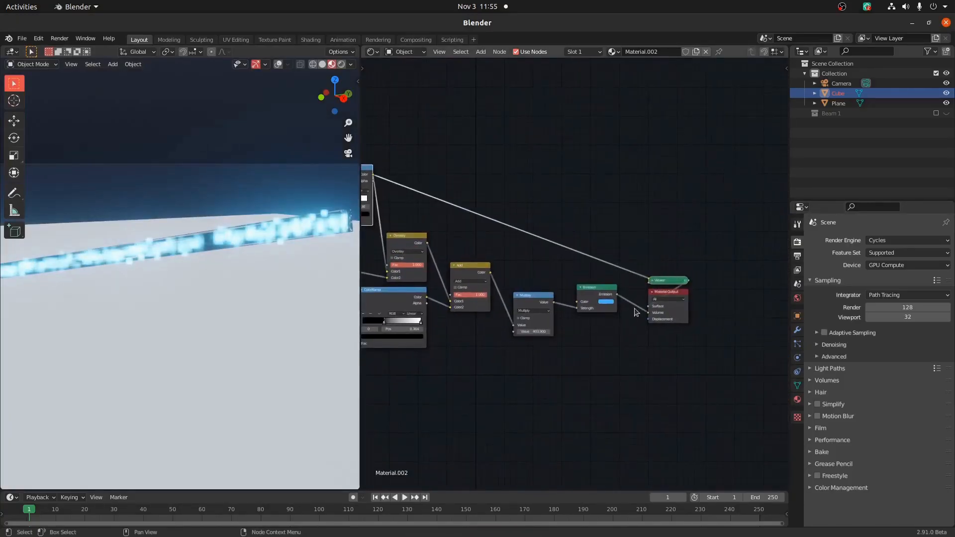
pyautogui.moveTo(623, 327); pyautogui.dragTo(625, 328)
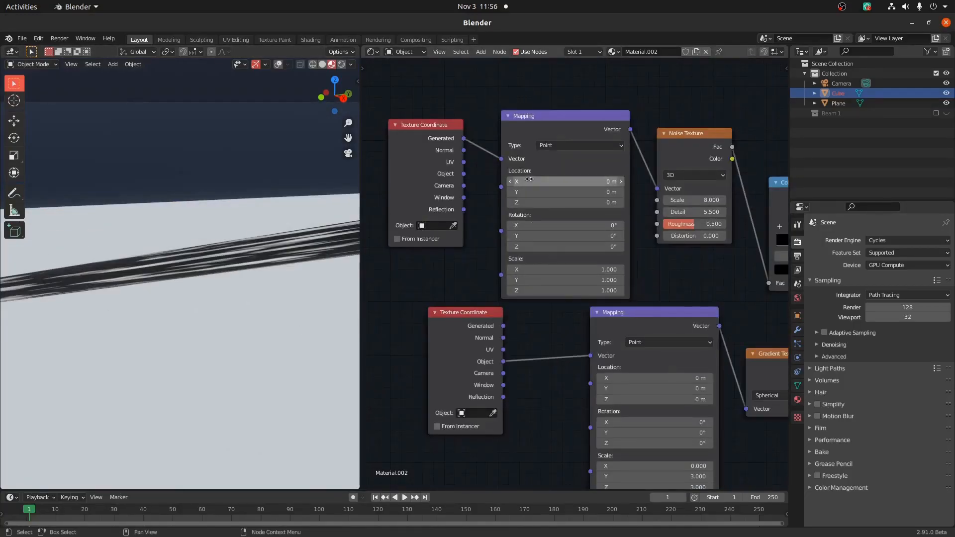
# Keyframe the noise Mapping node's X location at frame 1, enlarge the timeline and replace the Shader Editor with the Graph Editor
pyautogui.rightClick(535, 184)
pyautogui.click(549, 189)
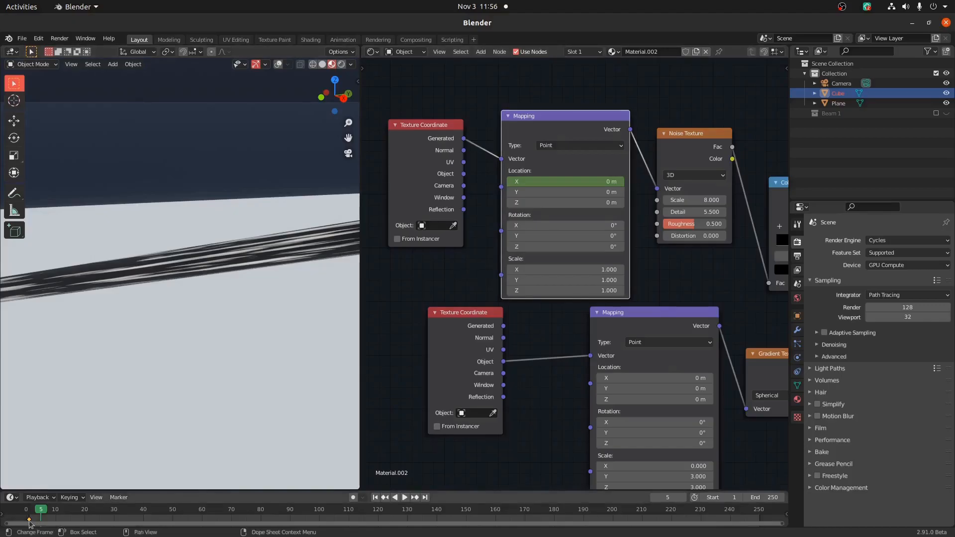
pyautogui.moveTo(140, 490); pyautogui.dragTo(141, 463)
pyautogui.click(371, 52)
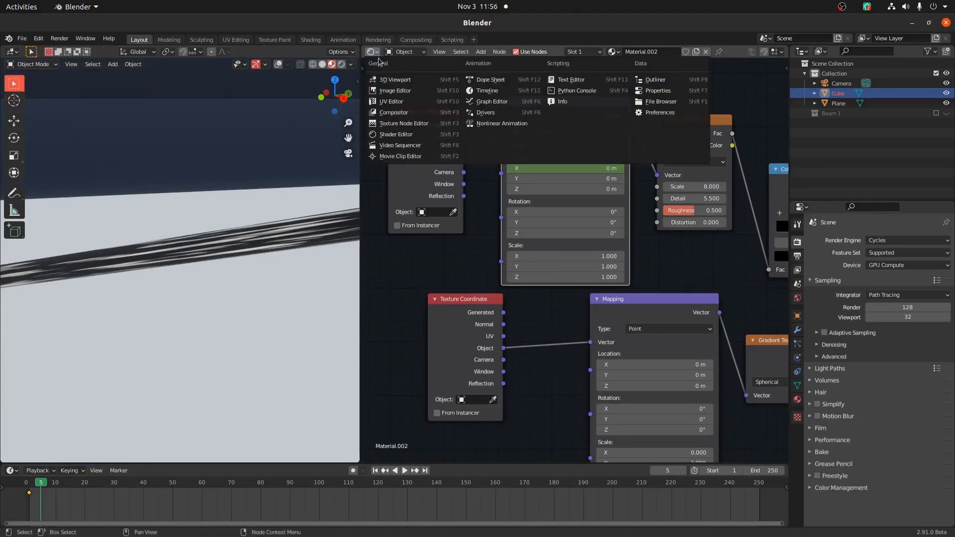
pyautogui.click(372, 53)
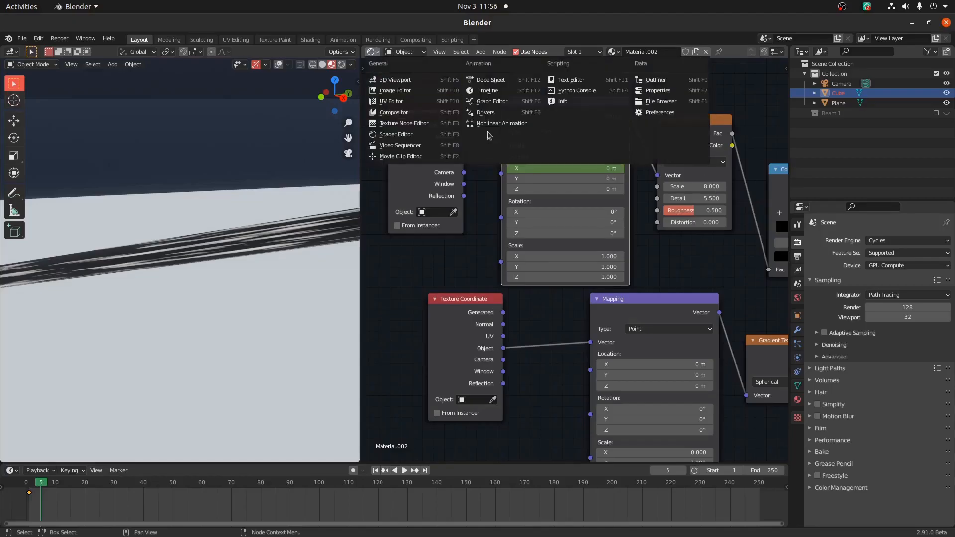
pyautogui.click(503, 102)
# Turn the viewport overlays on and add a Generator modifier to the Shader Nodetree's X Default Value (Location) curve
pyautogui.click(787, 72)
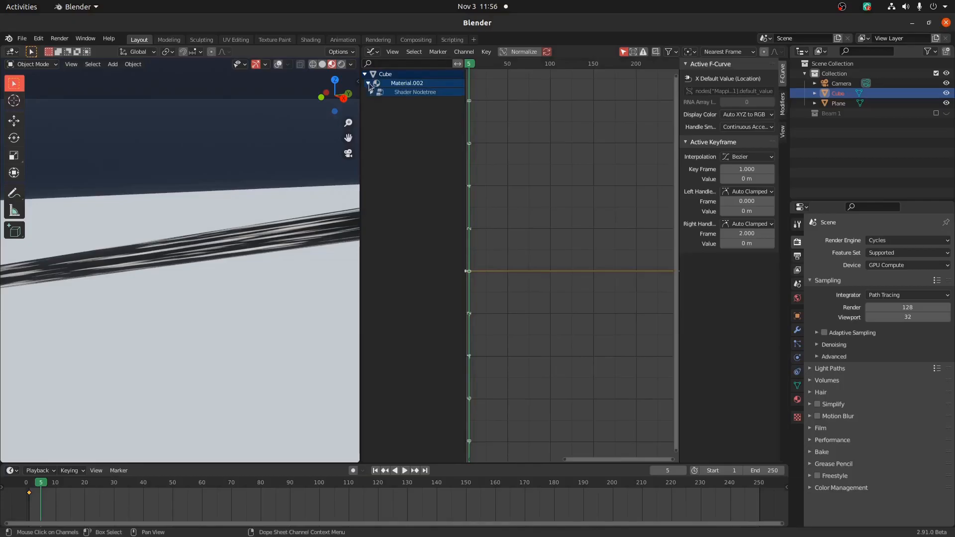
pyautogui.hotkey('shift', 'alt', 'z')
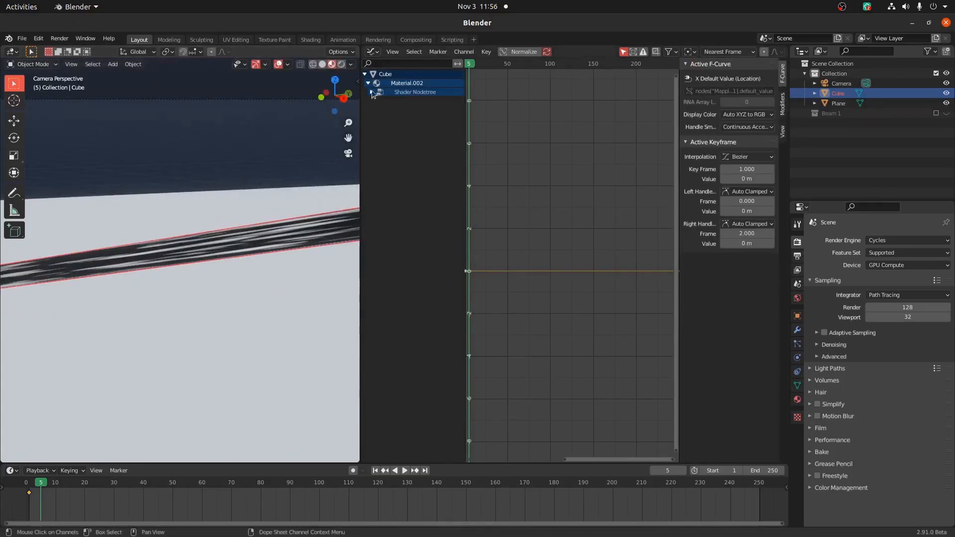
pyautogui.click(412, 94)
pyautogui.click(408, 102)
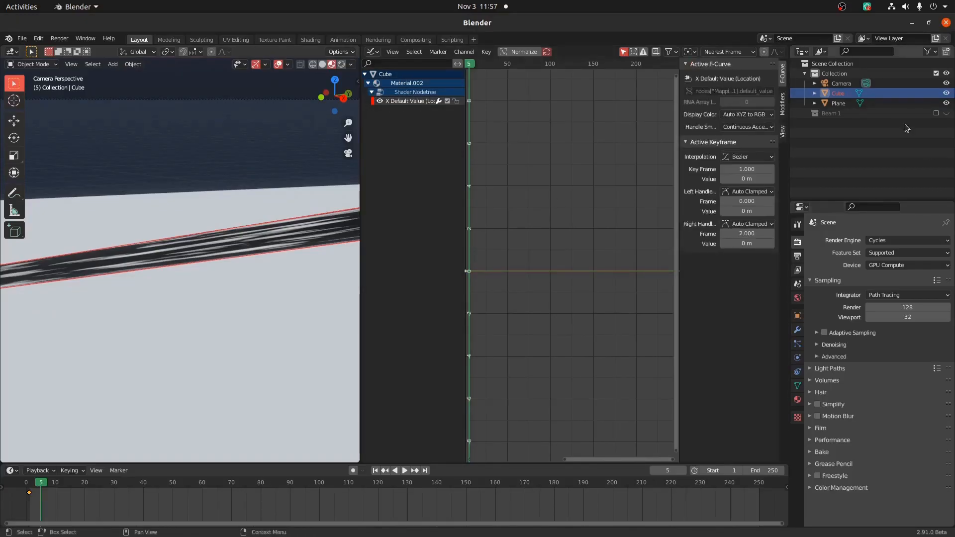
pyautogui.click(782, 102)
pyautogui.click(717, 79)
pyautogui.click(719, 91)
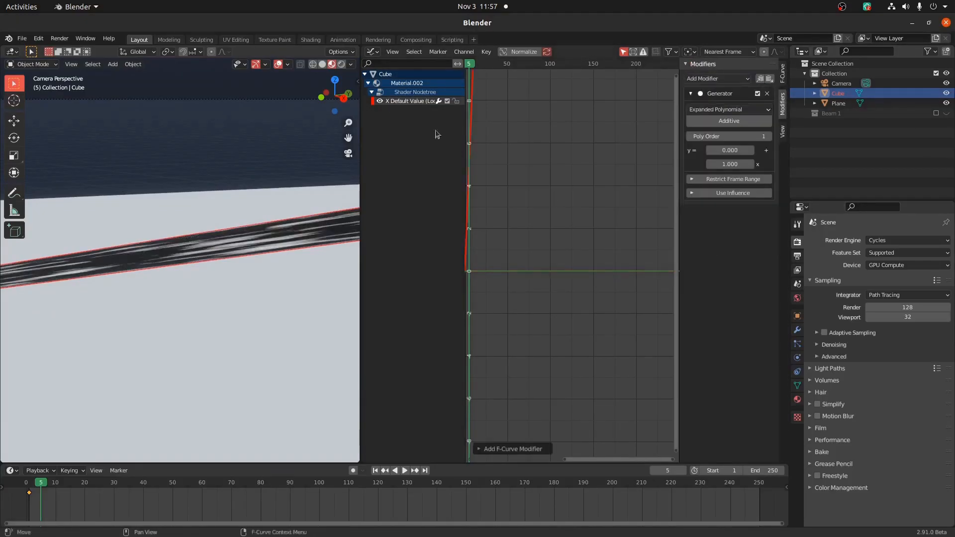
# Play the animation and try Generator x coefficients of 0.1 and 0.01
pyautogui.press('space')
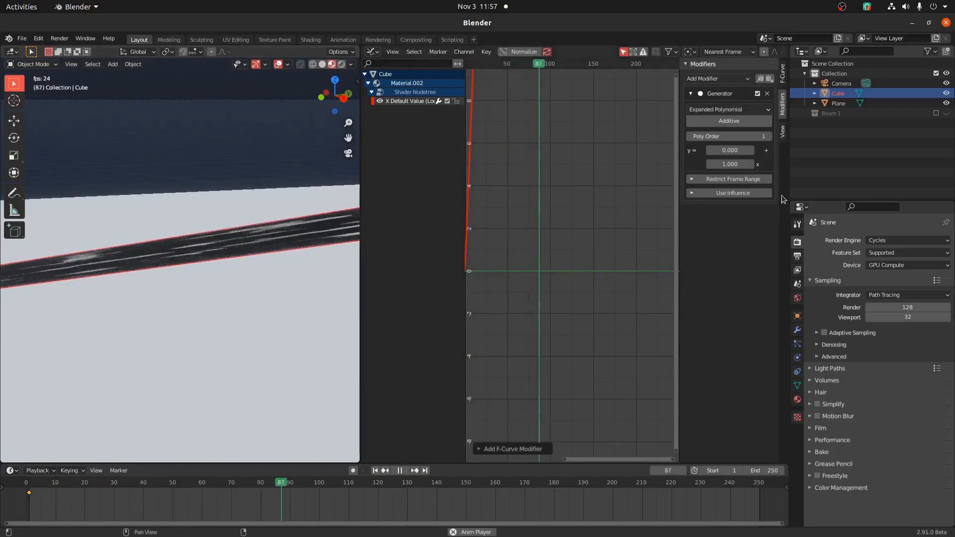
pyautogui.click(727, 164)
pyautogui.write('.1')
pyautogui.press('Return')
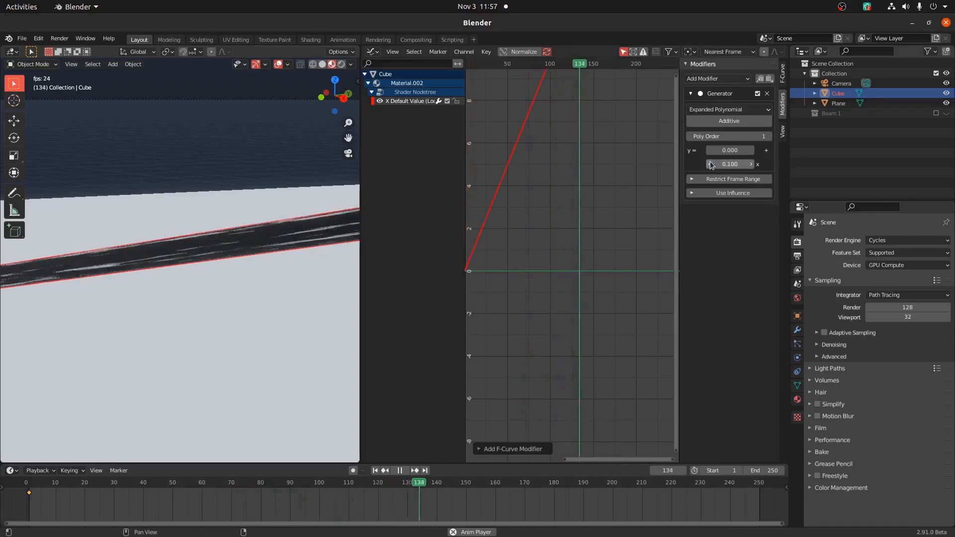
pyautogui.click(712, 164)
pyautogui.write('.01')
pyautogui.press('Return')
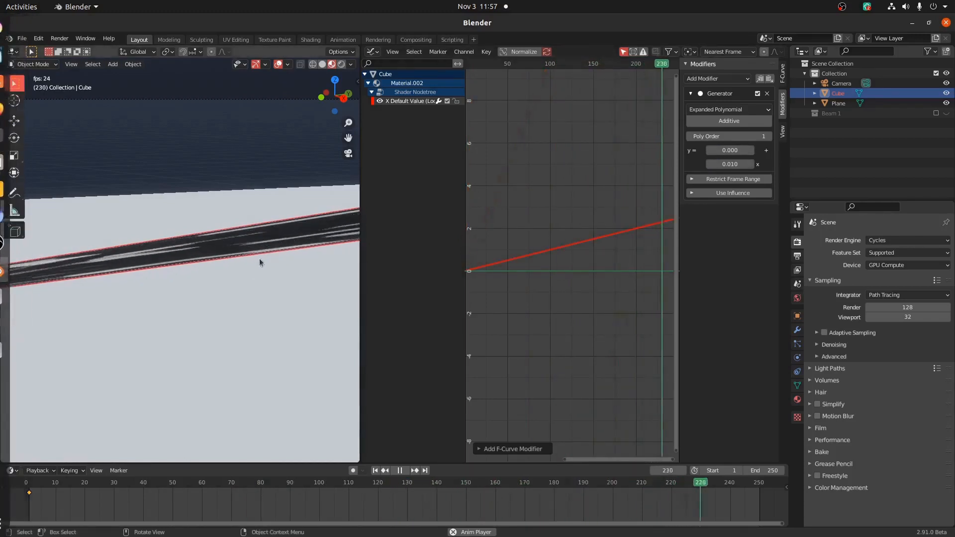
# Set the Generator's x coefficient to -0.1, stop playback and render the frame with Motion Blur enabled
pyautogui.click(734, 164)
pyautogui.write('-1')
pyautogui.press('Return')
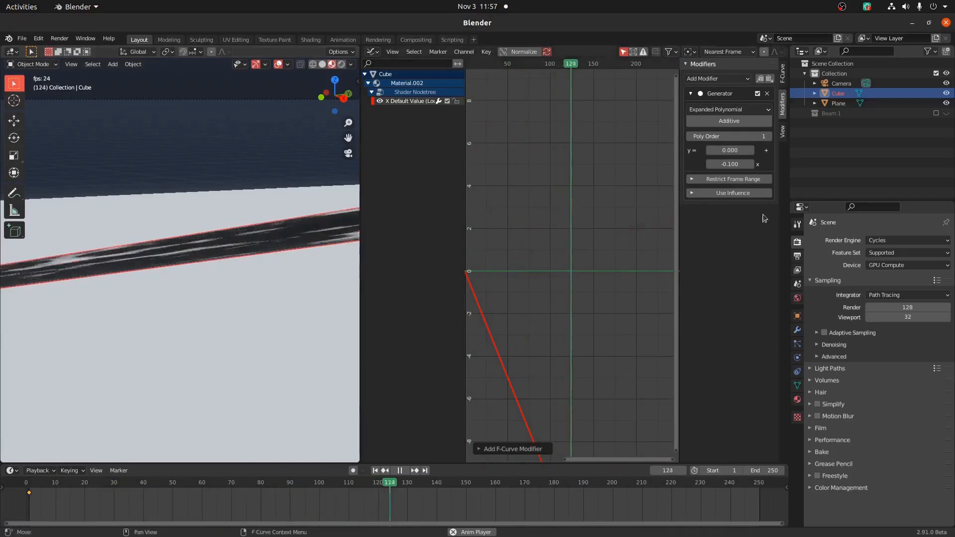
pyautogui.press('space')
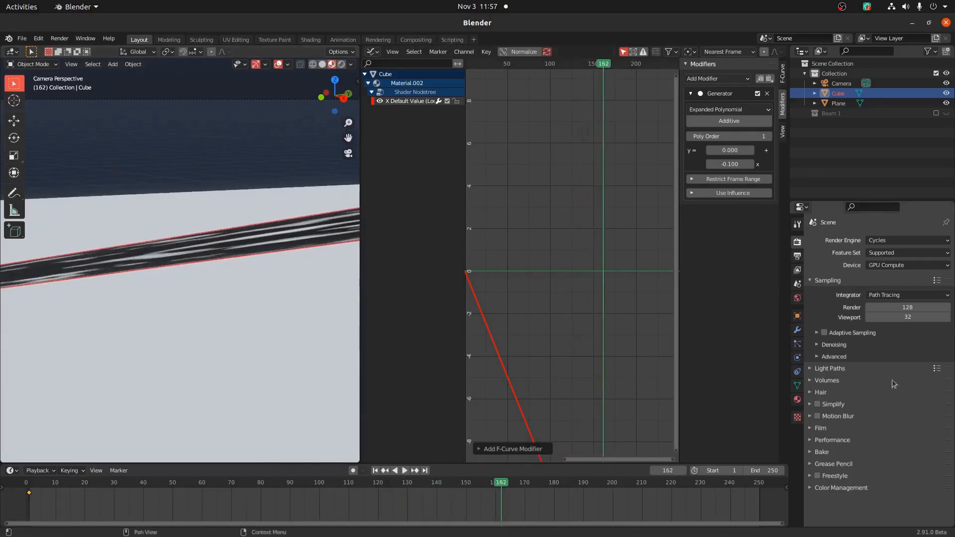
pyautogui.click(59, 39)
pyautogui.click(74, 48)
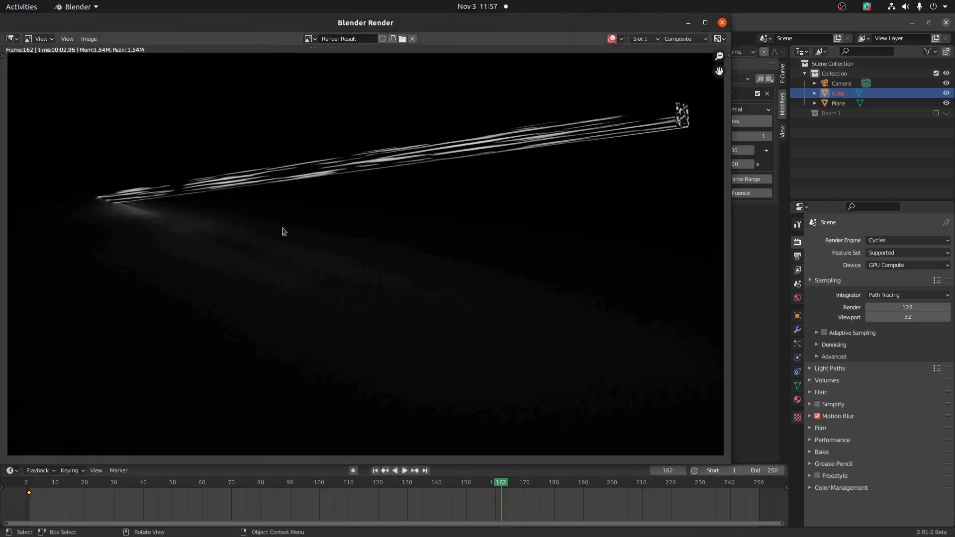
# Return to the Shader Editor, reconnect the Emission node to the Material Output's Volume input and render the frame
pyautogui.click(372, 51)
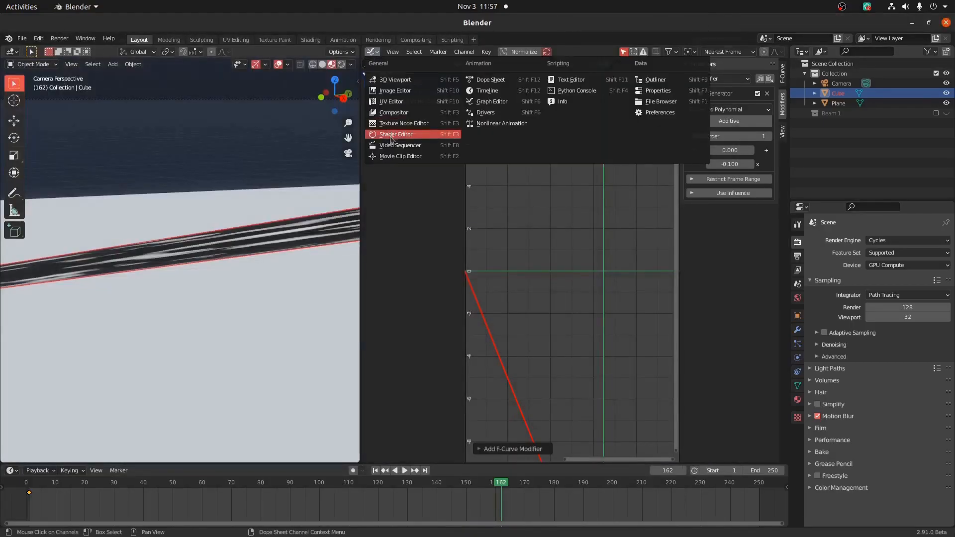
pyautogui.click(392, 140)
pyautogui.moveTo(620, 293); pyautogui.dragTo(666, 320)
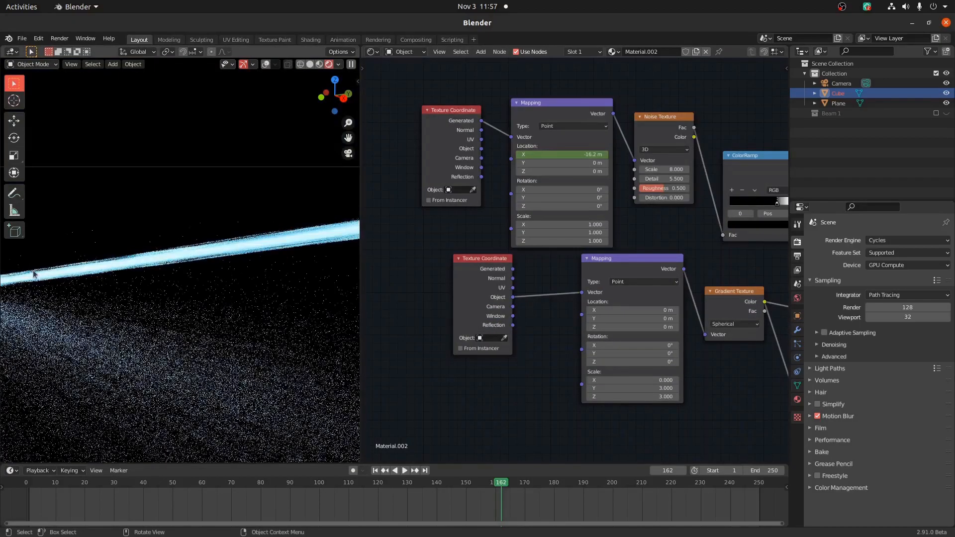
pyautogui.click(60, 38)
pyautogui.click(68, 48)
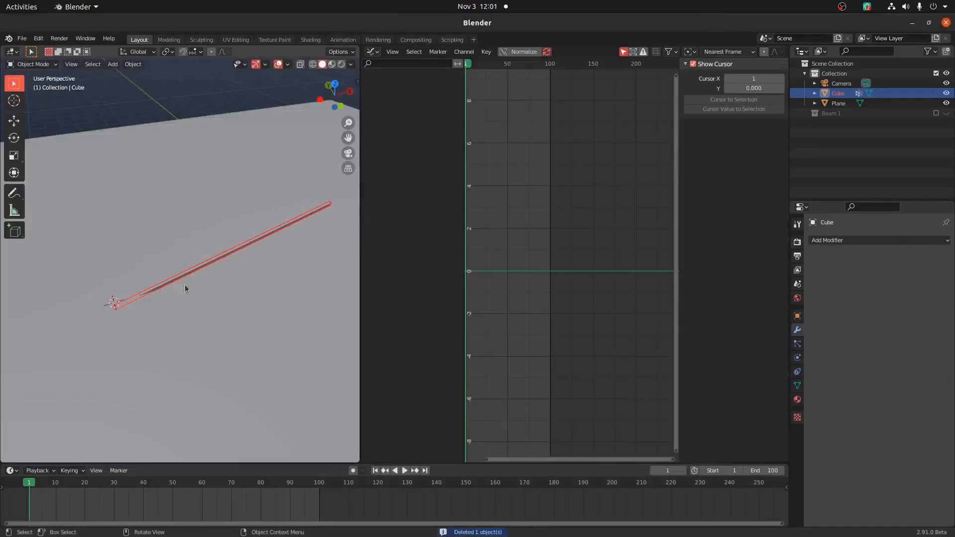
# Rotate the beam cube in camera view so it slopes gently down toward the far end of the floor
pyautogui.moveTo(184, 284); pyautogui.dragTo(166, 275, button='middle')
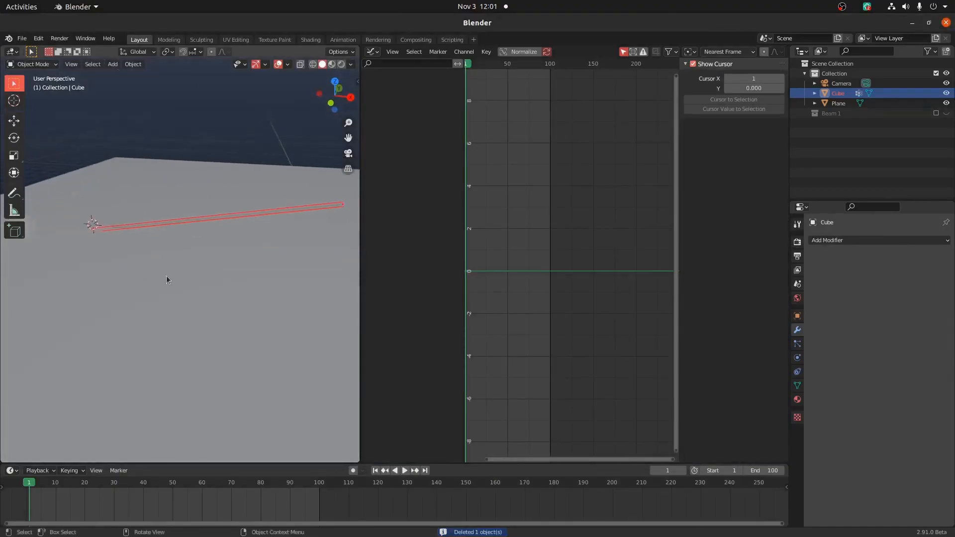
pyautogui.press('KP_0')
pyautogui.press('r')
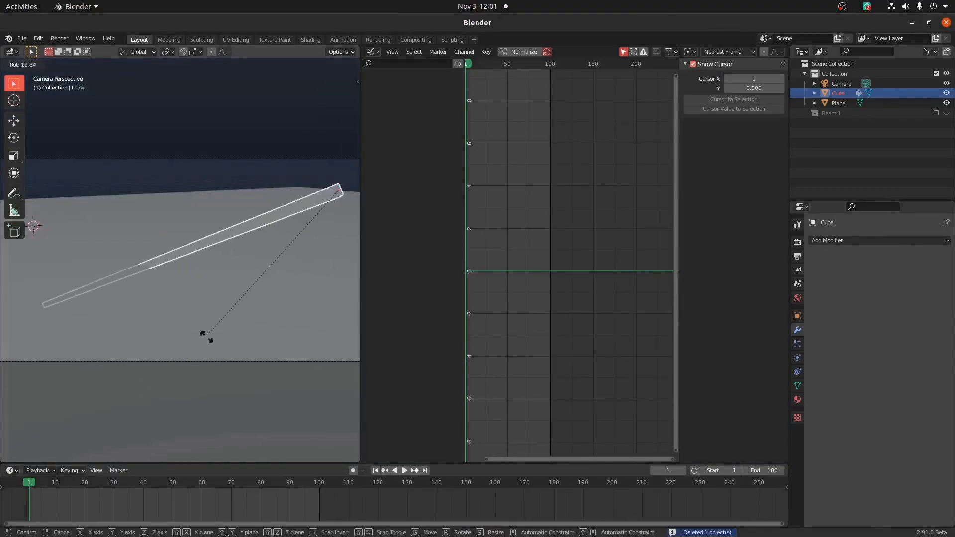
pyautogui.click(228, 327)
# Move the beam cube to a new collection named Beqam and exclude that collection from the view layer
pyautogui.press('m')
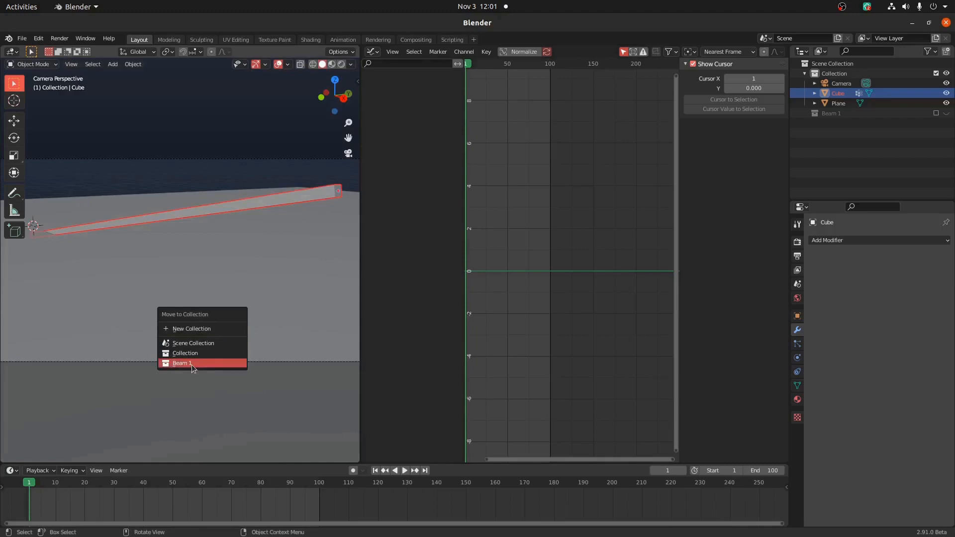
pyautogui.click(209, 328)
pyautogui.write('Beqam')
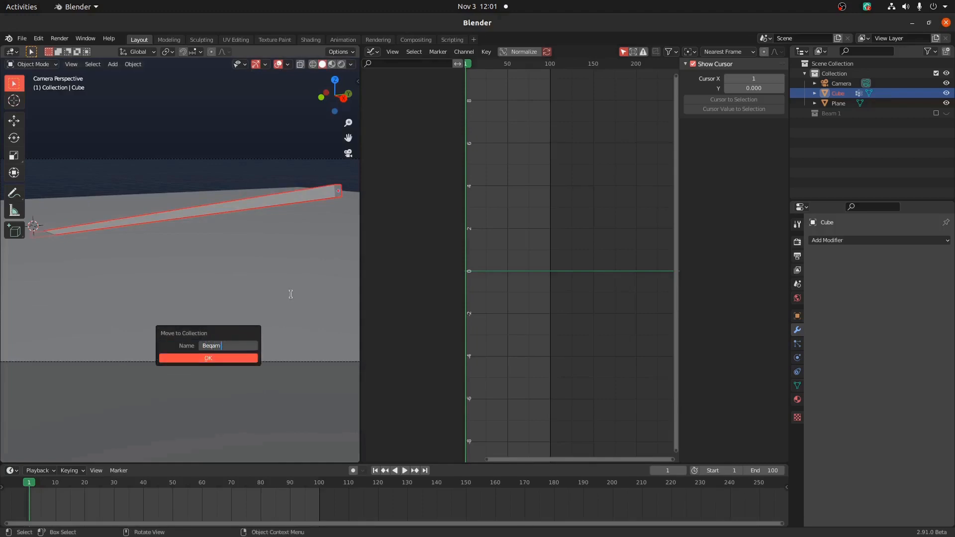
pyautogui.press('Return')
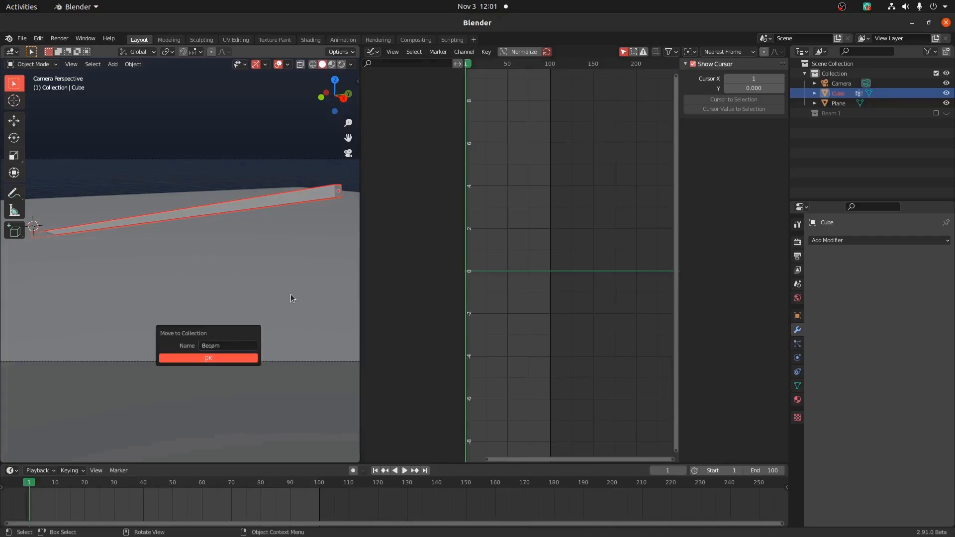
pyautogui.click(210, 358)
pyautogui.click(804, 114)
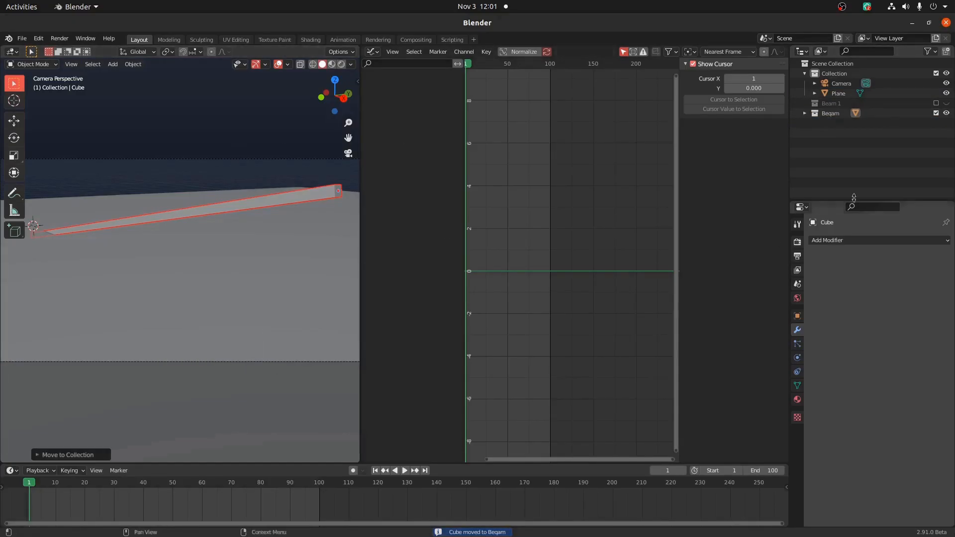
pyautogui.click(936, 113)
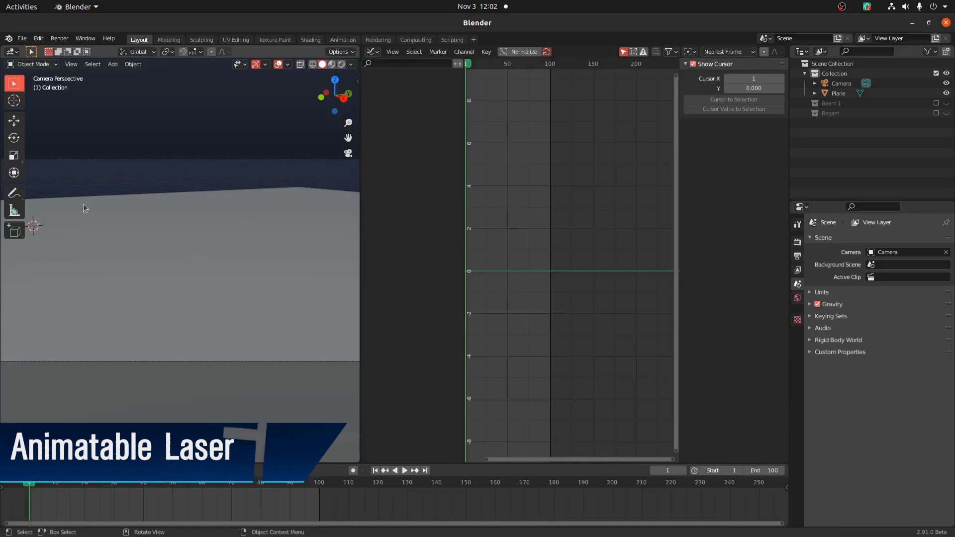
# Add a plane, collapse its mesh to a line by scaling Y to 0, and merge the overlapping vertices by distance
pyautogui.hotkey('shift', 'a')
pyautogui.moveTo(36, 192)
pyautogui.click(118, 189)
pyautogui.moveTo(118, 189); pyautogui.dragTo(241, 324, button='middle')
pyautogui.press('Tab')
pyautogui.press('s')
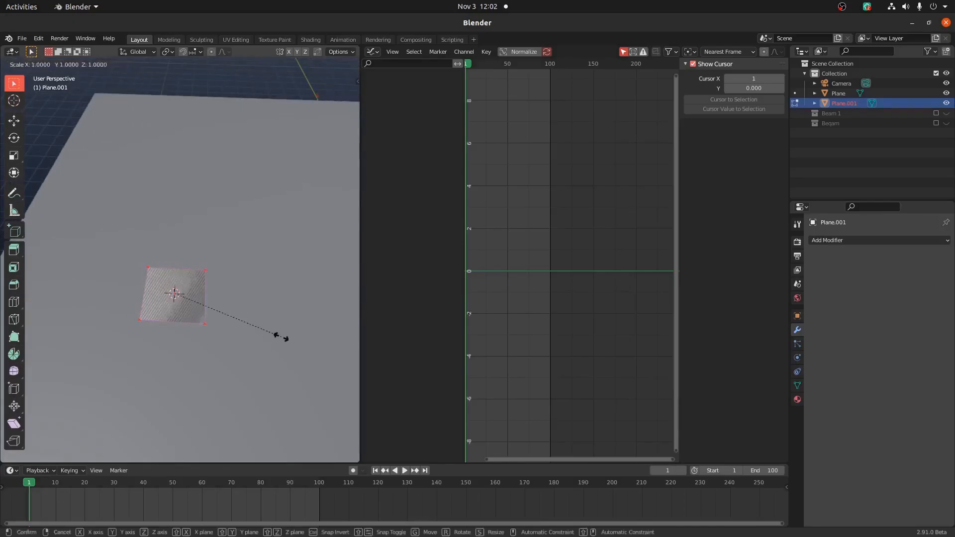
pyautogui.press('y')
pyautogui.press('0')
pyautogui.press('Return')
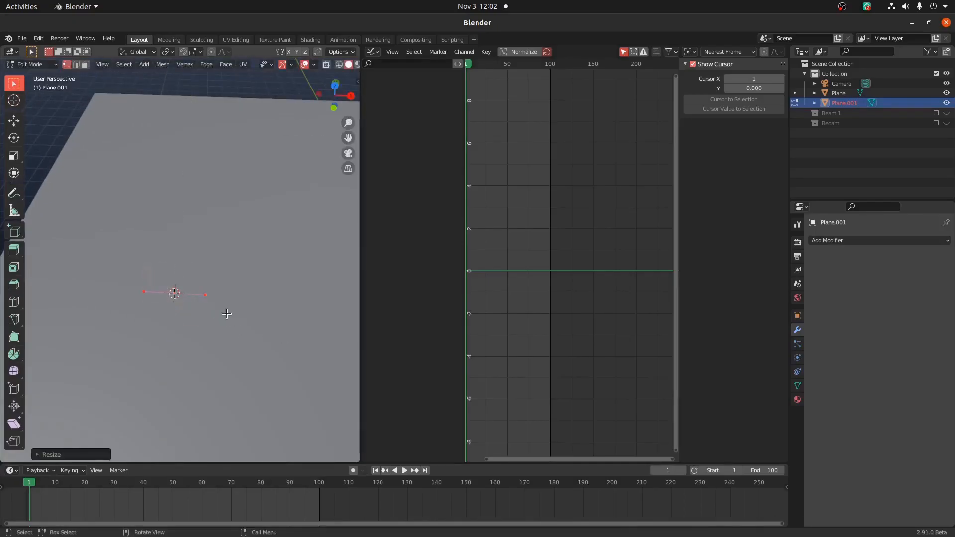
pyautogui.press('m')
pyautogui.click(179, 350)
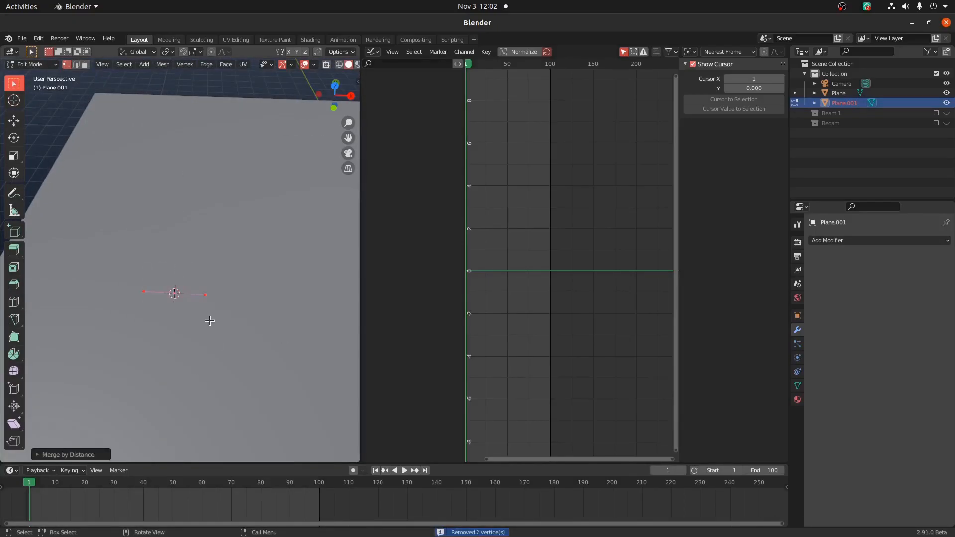
# Move the line's vertices along X so that one end sits on the object's origin, and return to Object Mode
pyautogui.press('g')
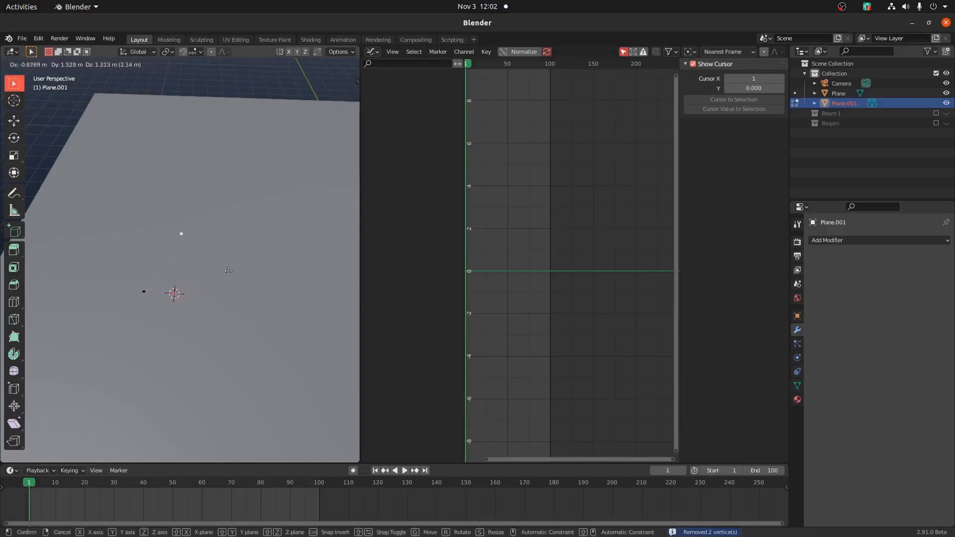
pyautogui.press('Escape')
pyautogui.scroll(1, 210, 291)
pyautogui.press('g')
pyautogui.press('x')
pyautogui.press('Tab')
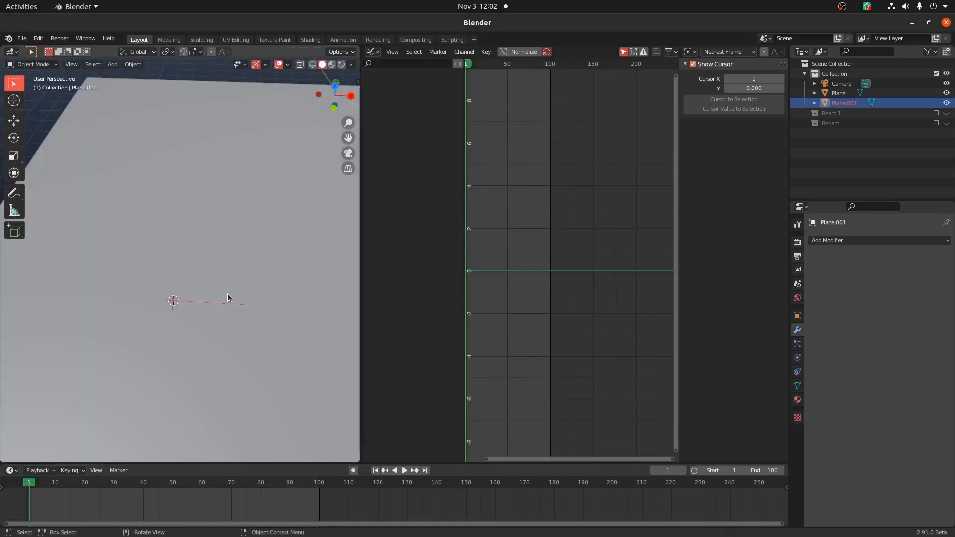
# In front view, move the line up above the floor beyond the camera and rotate it by -90 degrees
pyautogui.press('KP_1')
pyautogui.scroll(-4, 243, 283)
pyautogui.keyDown('shift'); pyautogui.moveTo(255, 269); pyautogui.dragTo(90, 278, button='middle'); pyautogui.keyUp('shift')
pyautogui.press('g')
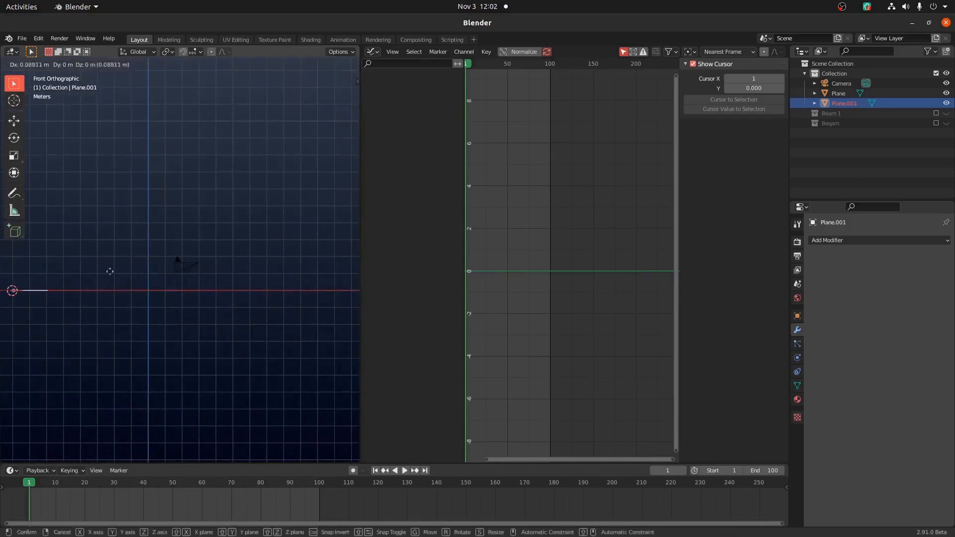
pyautogui.click(223, 151)
pyautogui.keyDown('shift'); pyautogui.moveTo(224, 151); pyautogui.dragTo(249, 158, button='middle'); pyautogui.keyUp('shift')
pyautogui.press('r')
pyautogui.write('90-')
pyautogui.press('Return')
# Add a cone-shaped empty at the 3D cursor and rotate it 90 degrees around X
pyautogui.hotkey('shift', 'a')
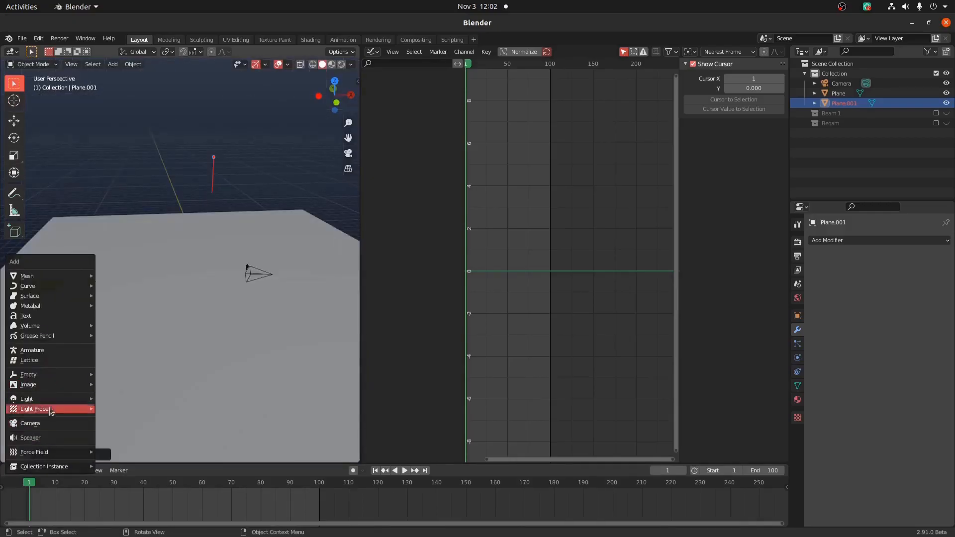
pyautogui.click(31, 374)
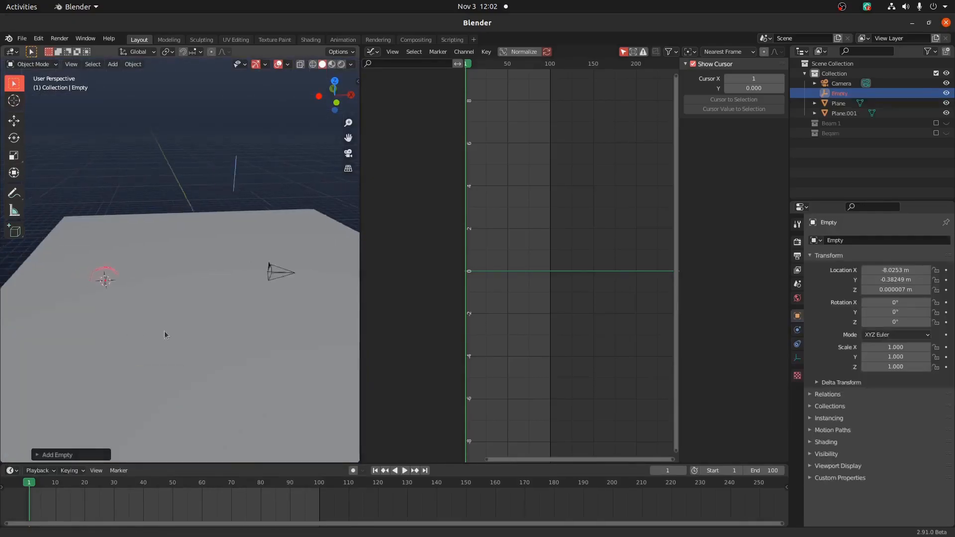
pyautogui.keyDown('shift'); pyautogui.moveTo(164, 330); pyautogui.dragTo(194, 335, button='middle'); pyautogui.keyUp('shift')
pyautogui.scroll(2, 142, 299)
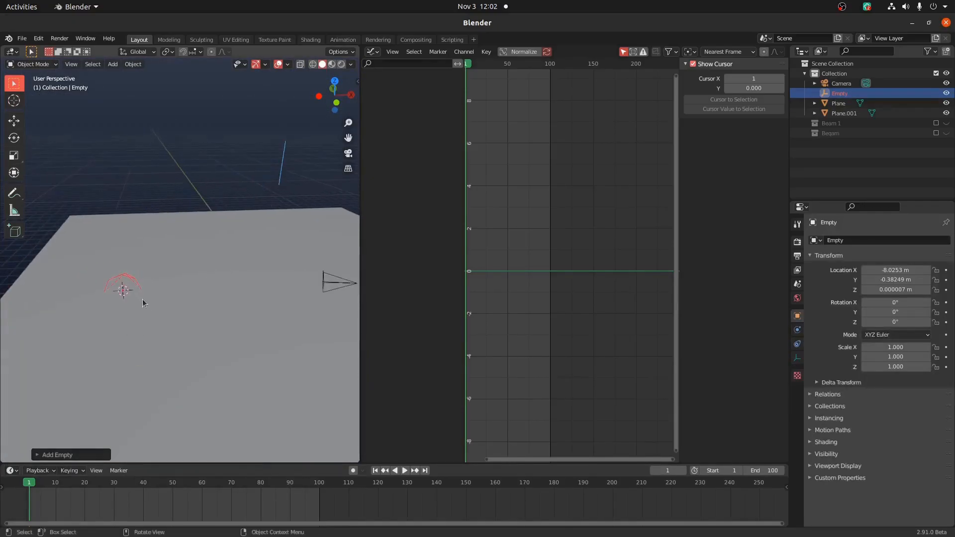
pyautogui.write('rx90')
pyautogui.press('Return')
pyautogui.press('g')
pyautogui.hotkey('shift', 'z')
pyautogui.rightClick(149, 285)
# Select the line mesh and, in Edit Mode, extrude its vertices about 0.6 m along negative X into a temporary strip
pyautogui.moveTo(150, 285); pyautogui.dragTo(208, 266, button='middle')
pyautogui.click(284, 164)
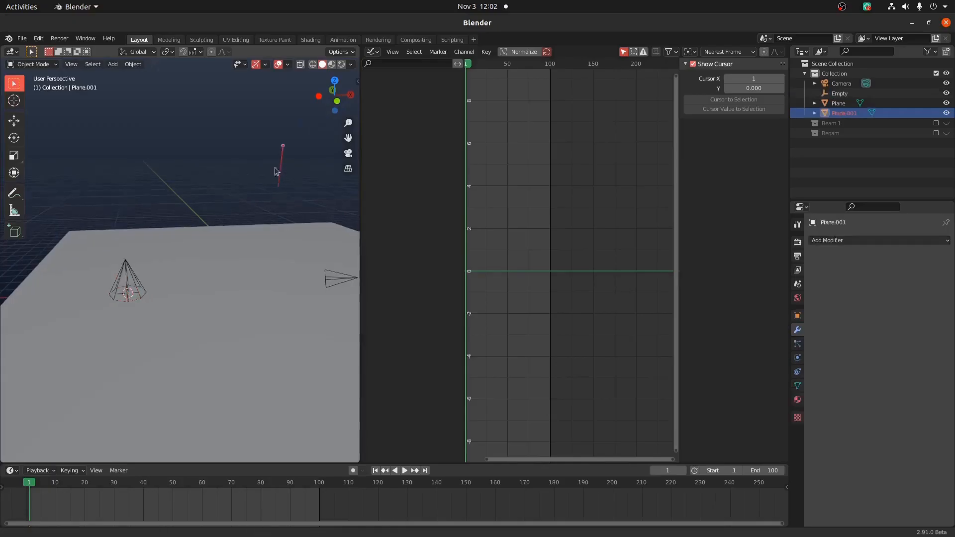
pyautogui.keyDown('shift'); pyautogui.moveTo(284, 165); pyautogui.dragTo(169, 207, button='middle'); pyautogui.keyUp('shift')
pyautogui.scroll(3, 169, 207)
pyautogui.press('Tab')
pyautogui.press('KP_Decimal')
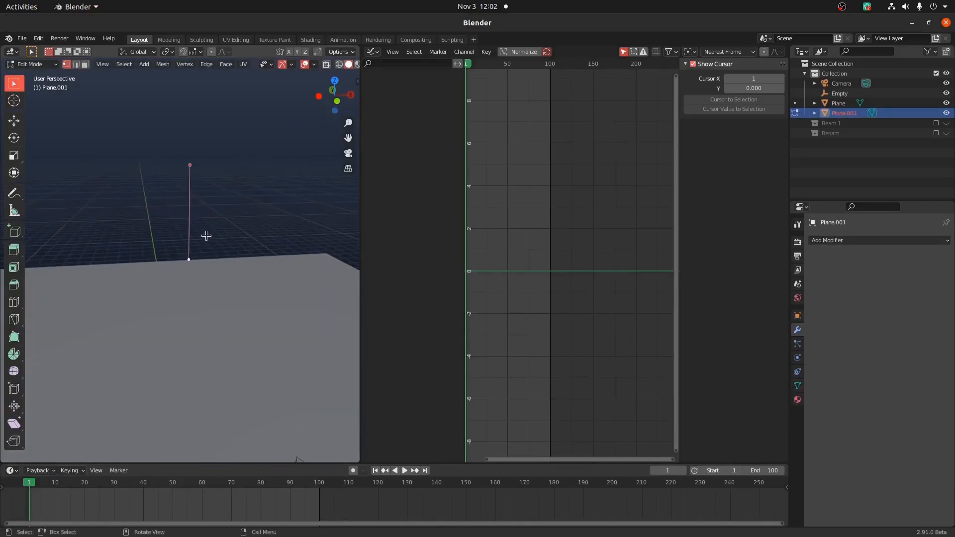
pyautogui.press('g')
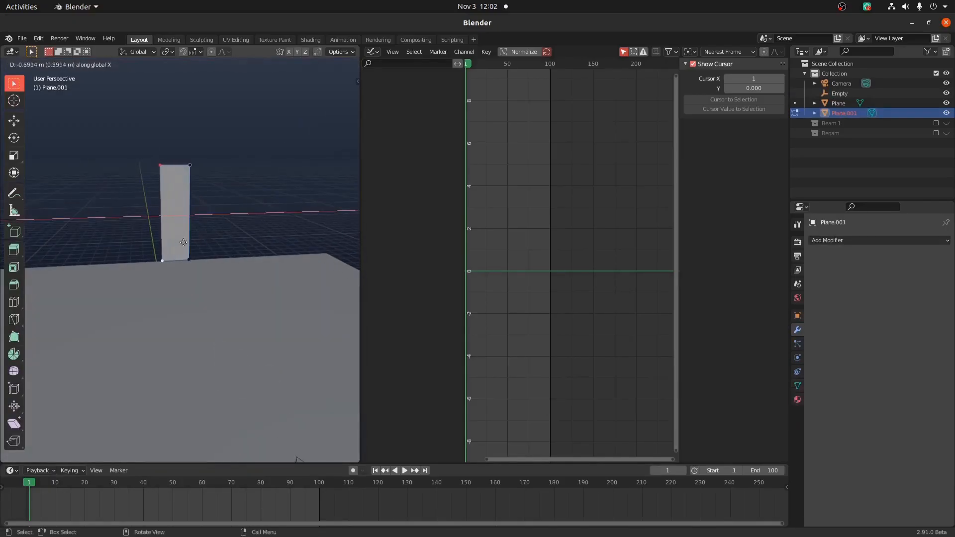
pyautogui.click(181, 237)
pyautogui.moveTo(117, 123)
pyautogui.mouseDown(button='middle')
pyautogui.moveTo(155, 180)
pyautogui.moveTo(159, 172)
pyautogui.mouseUp(button='middle')
# Switch the strip to Weight Paint and apply a linear weight gradient, strongest at its lower end and zero at its upper end
pyautogui.press('Tab')
pyautogui.hotkey('ctrl', 'Tab')
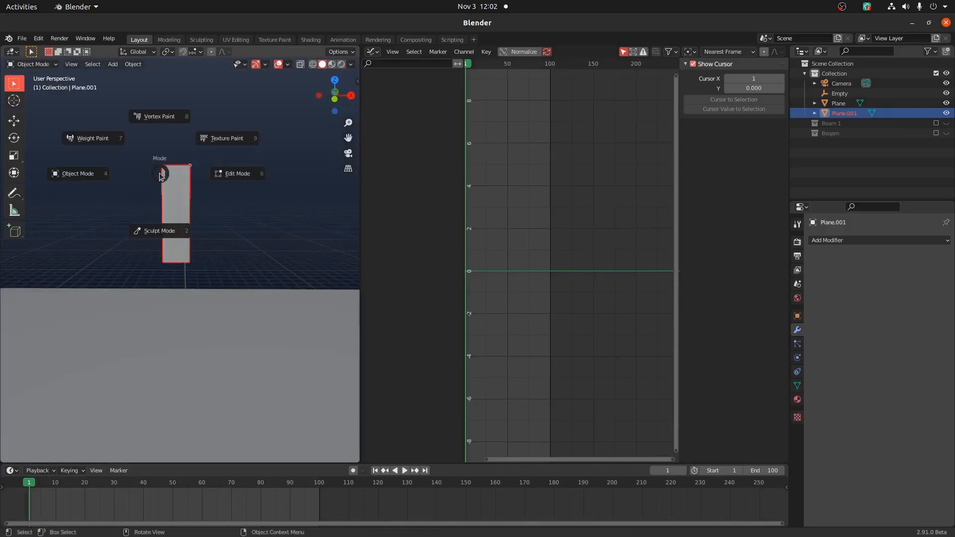
pyautogui.click(108, 140)
pyautogui.moveTo(180, 268); pyautogui.dragTo(184, 258, button='middle')
pyautogui.keyDown('alt'); pyautogui.moveTo(181, 246); pyautogui.dragTo(181, 233); pyautogui.keyUp('alt')
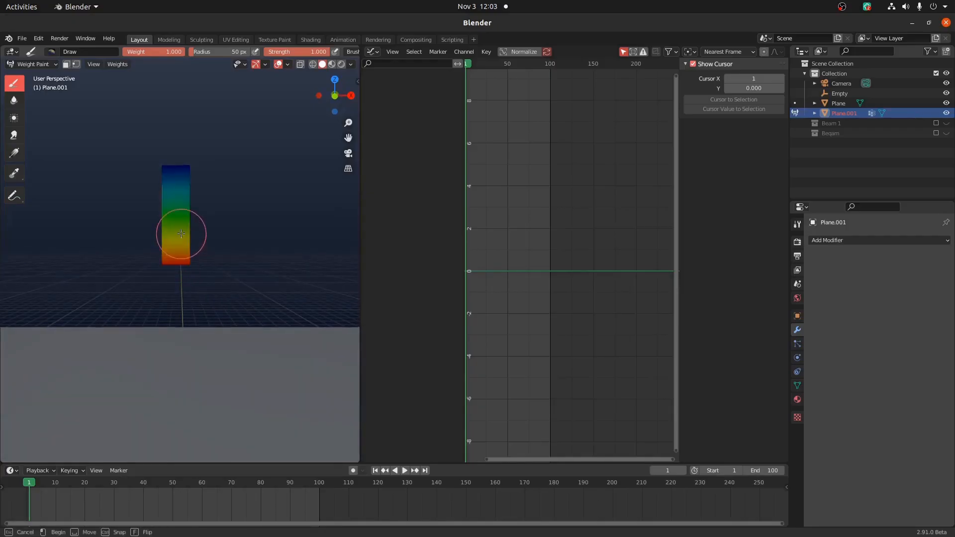
pyautogui.keyDown('alt'); pyautogui.moveTo(224, 177); pyautogui.dragTo(182, 195); pyautogui.keyUp('alt')
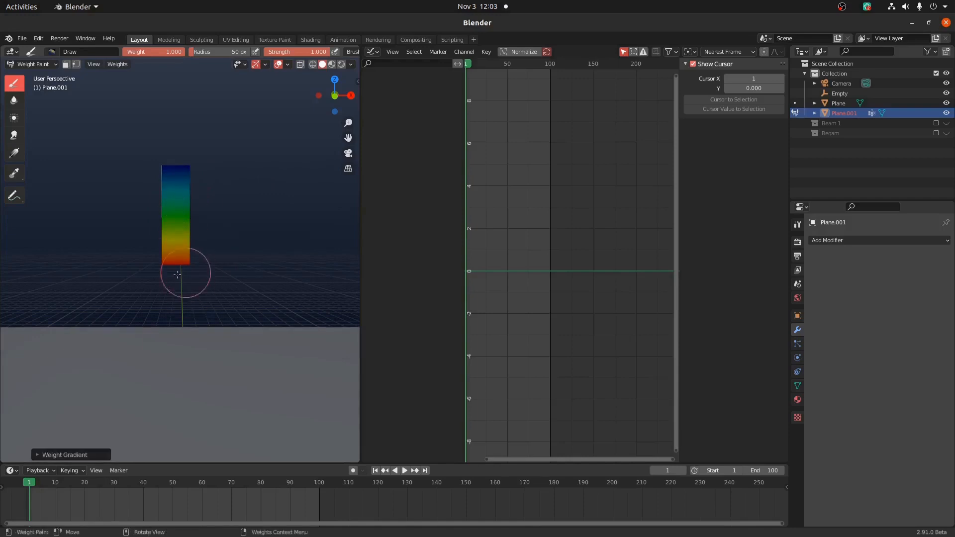
# Back in Edit Mode, delete the strip's extruded vertices so only the original line remains, and return to Object Mode
pyautogui.click(31, 63)
pyautogui.click(30, 74)
pyautogui.press('Tab')
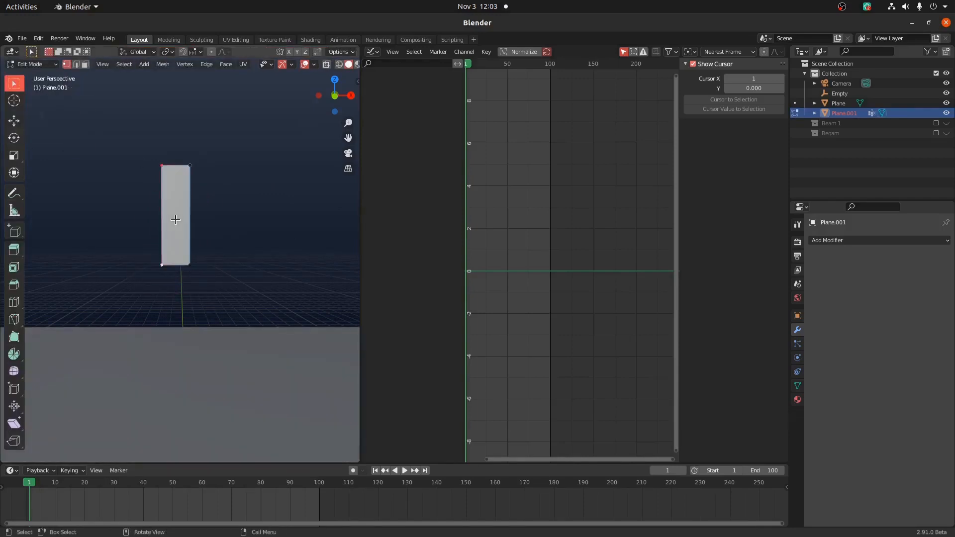
pyautogui.press('x')
pyautogui.click(174, 219)
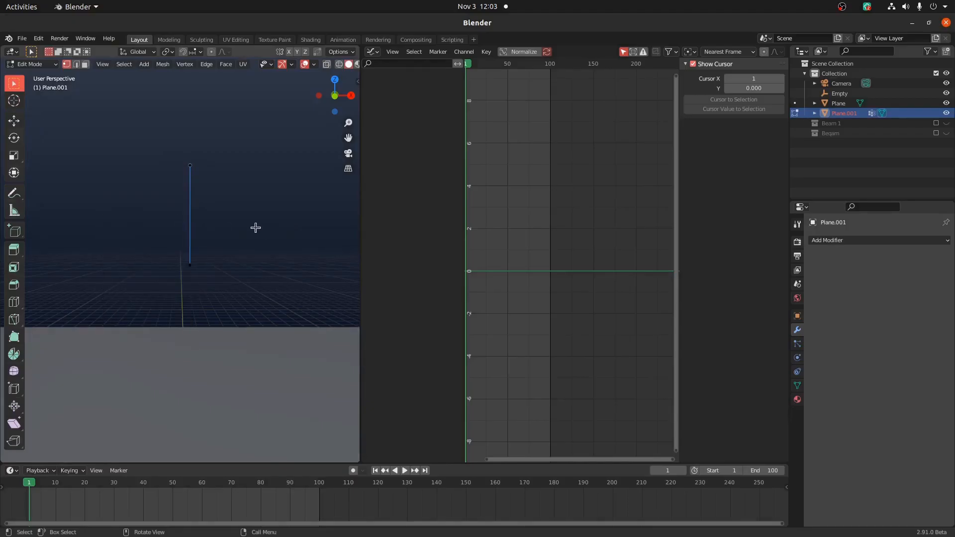
pyautogui.press('Tab')
# Try a Hook modifier on the line with the cone empty as object and Group as vertex group
pyautogui.click(796, 343)
pyautogui.click(795, 357)
pyautogui.click(798, 341)
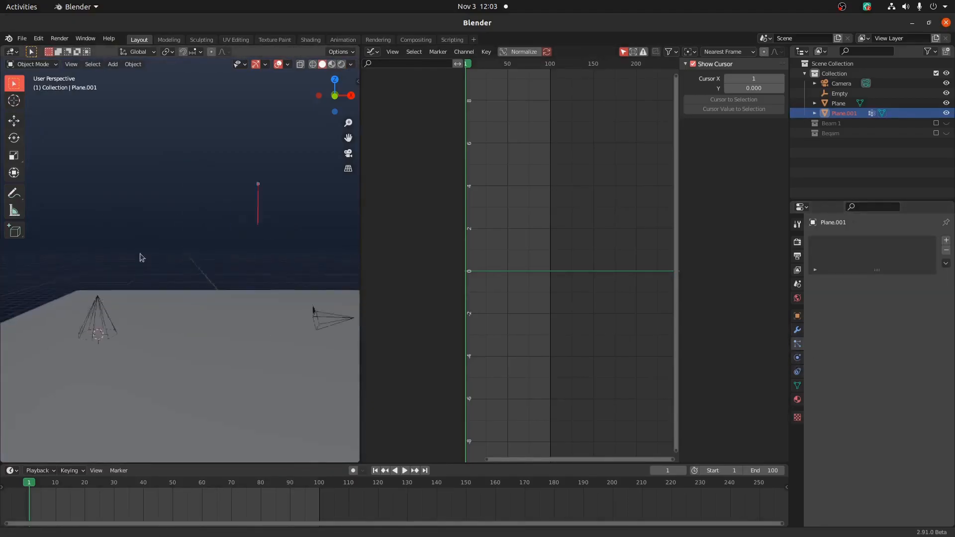
pyautogui.keyDown('shift'); pyautogui.moveTo(140, 258); pyautogui.dragTo(169, 255, button='middle'); pyautogui.keyUp('shift')
pyautogui.click(798, 330)
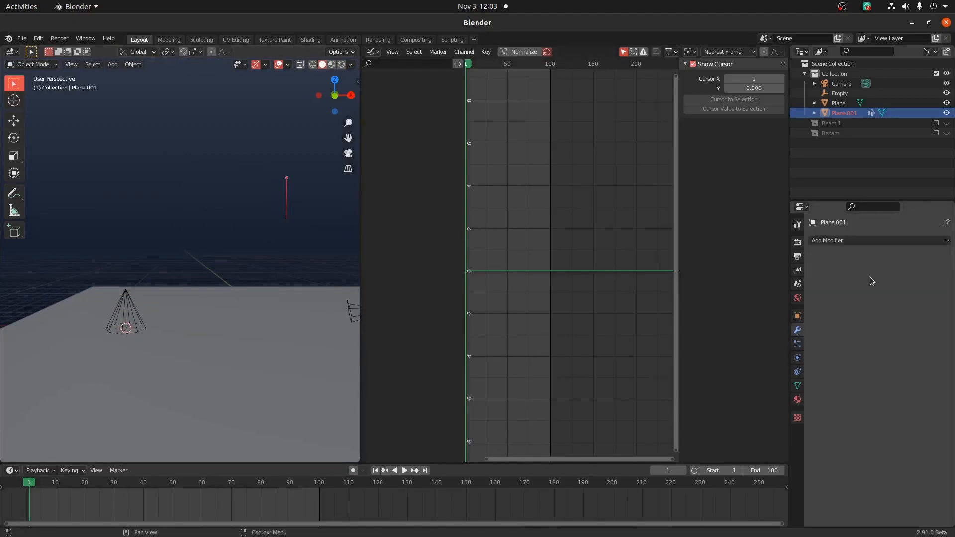
pyautogui.click(846, 242)
pyautogui.click(834, 314)
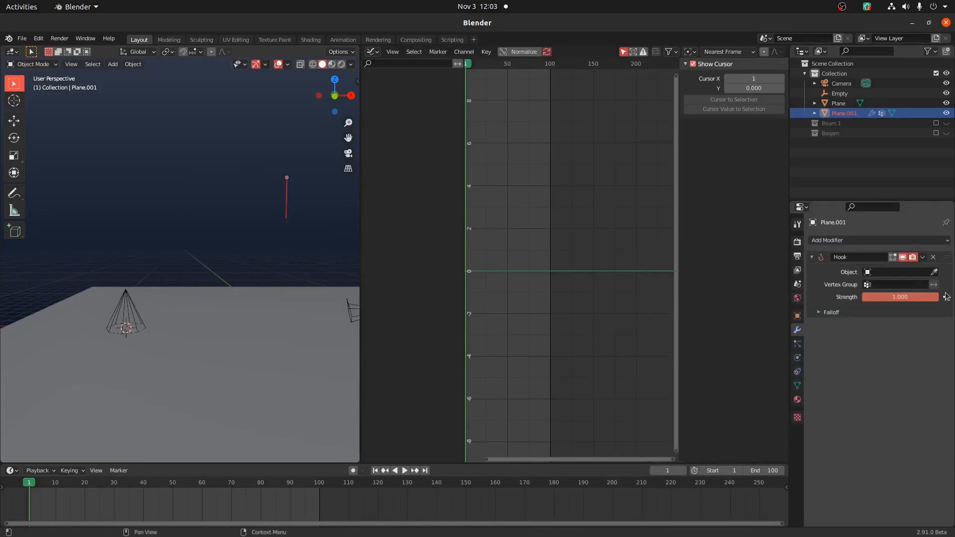
pyautogui.click(128, 288)
pyautogui.click(876, 285)
pyautogui.click(848, 299)
pyautogui.moveTo(306, 253); pyautogui.dragTo(304, 236, button='middle')
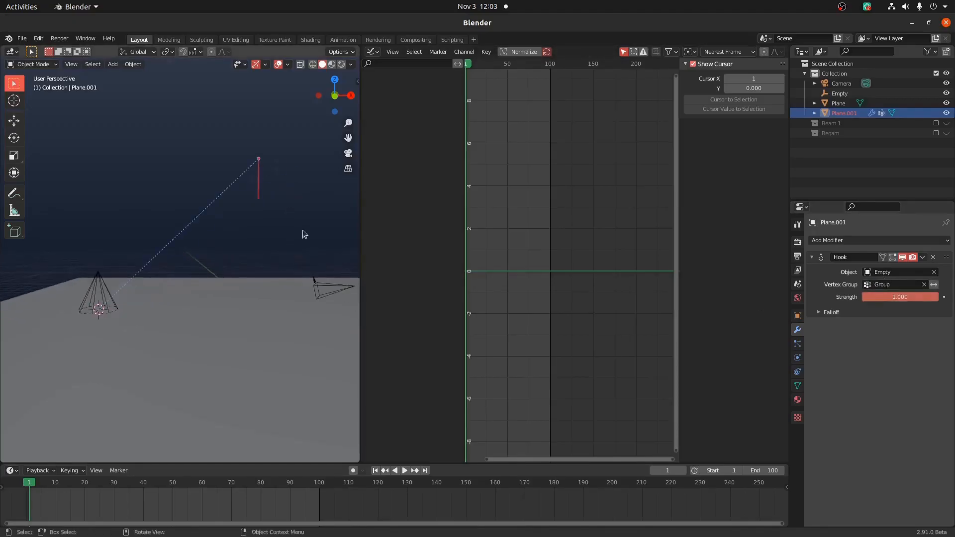
pyautogui.press('g')
pyautogui.press('Escape')
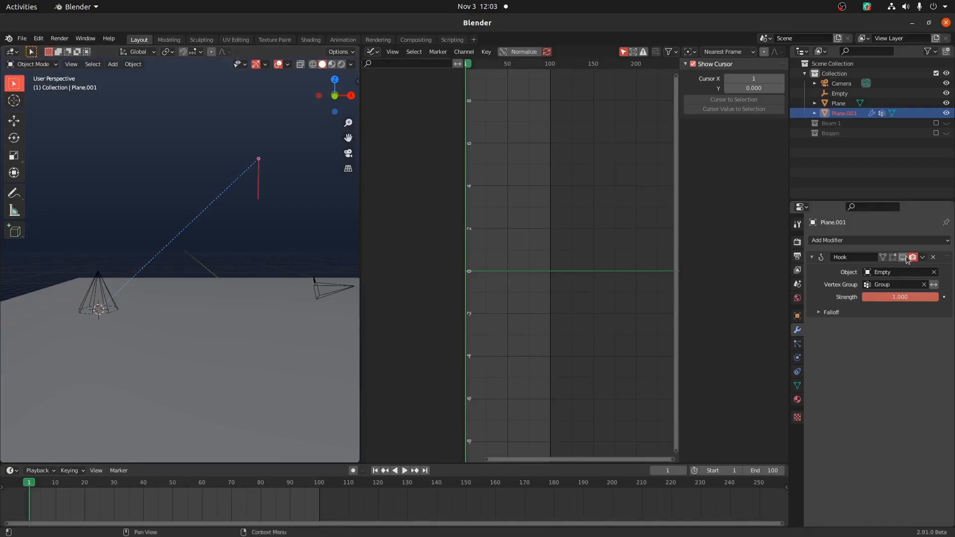
# In front view, move the cone empty to the line's lower end, at about X 0 m and Z 5.57 m
pyautogui.click(96, 275)
pyautogui.press('KP_1')
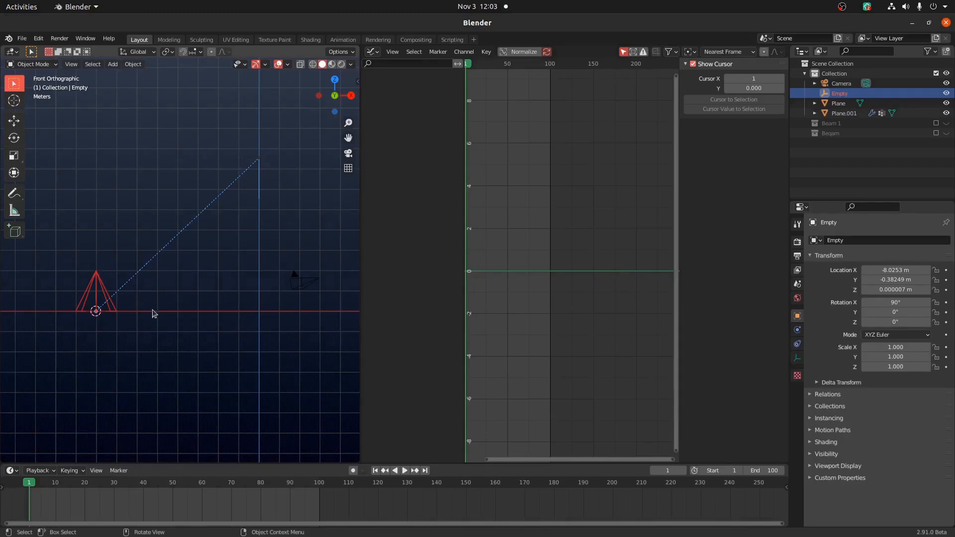
pyautogui.press('g')
pyautogui.click(262, 262)
pyautogui.scroll(8, 262, 263)
pyautogui.scroll(5, 192, 301)
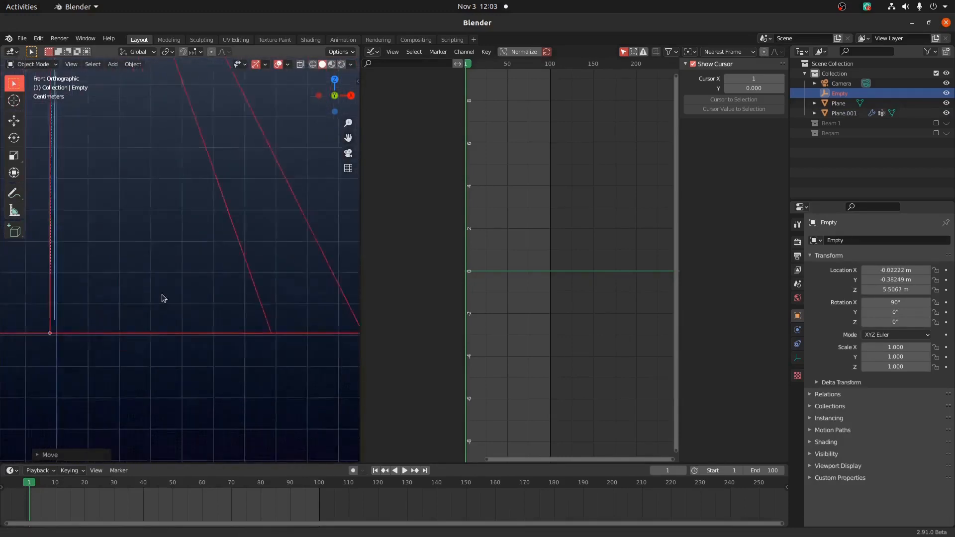
pyautogui.press('g')
pyautogui.click(193, 336)
pyautogui.scroll(-6, 179, 293)
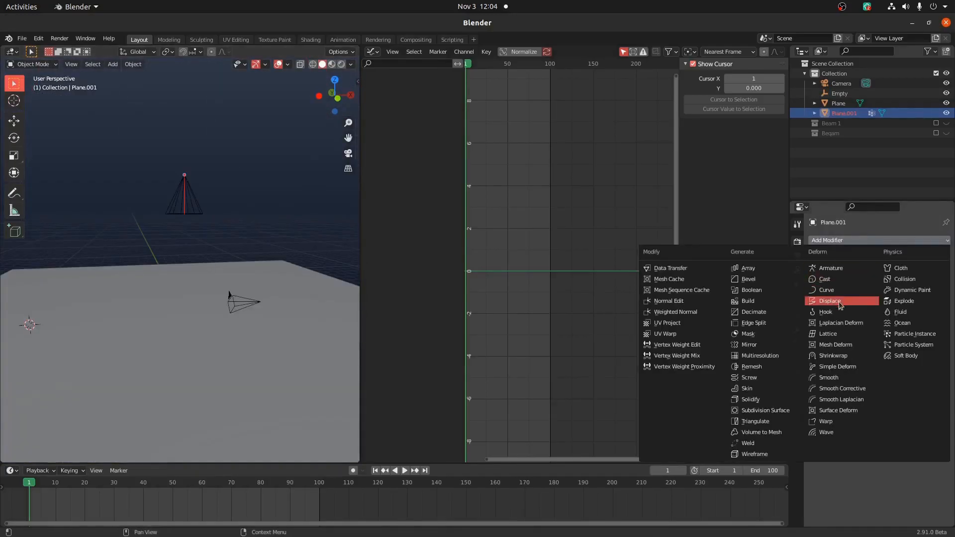
# Add a new Hook modifier to the line with the cone empty as object and Group as vertex group, and test-move the empty
pyautogui.click(839, 312)
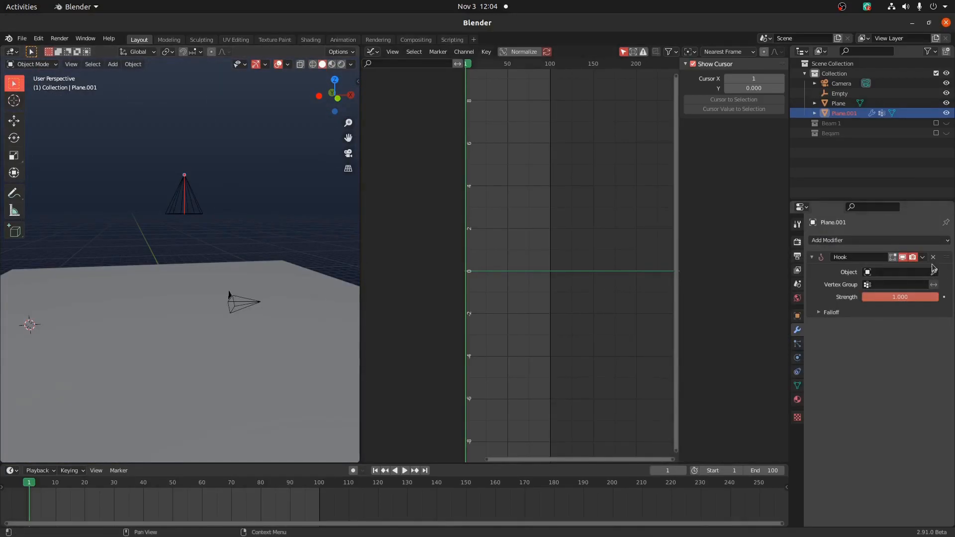
pyautogui.click(167, 189)
pyautogui.click(195, 205)
pyautogui.press('g')
pyautogui.rightClick(244, 186)
# Keep proportional editing off, enable snapping, and set the snap target to Face
pyautogui.keyDown('shift'); pyautogui.moveTo(177, 254); pyautogui.dragTo(223, 235, button='middle'); pyautogui.keyUp('shift')
pyautogui.press('o')
pyautogui.click(224, 53)
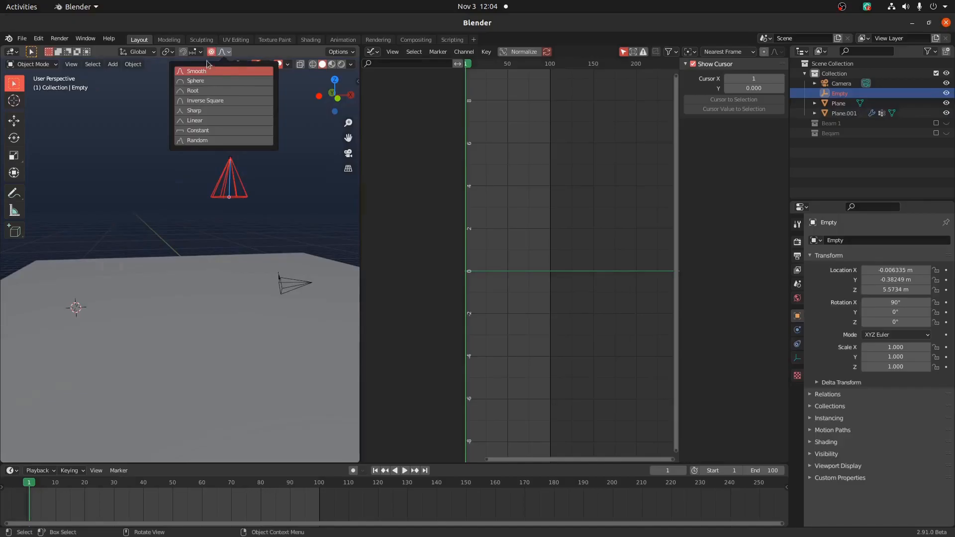
pyautogui.click(211, 52)
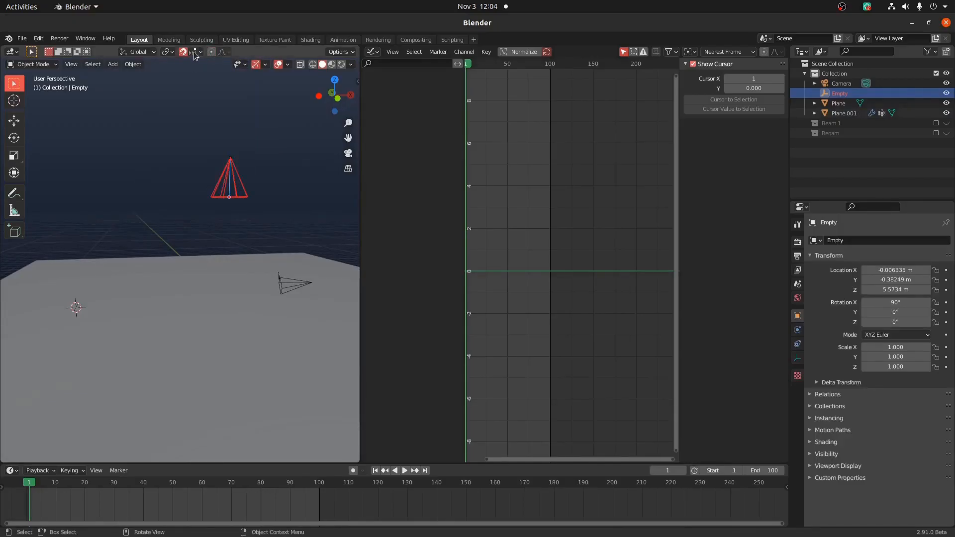
pyautogui.click(193, 52)
pyautogui.click(179, 121)
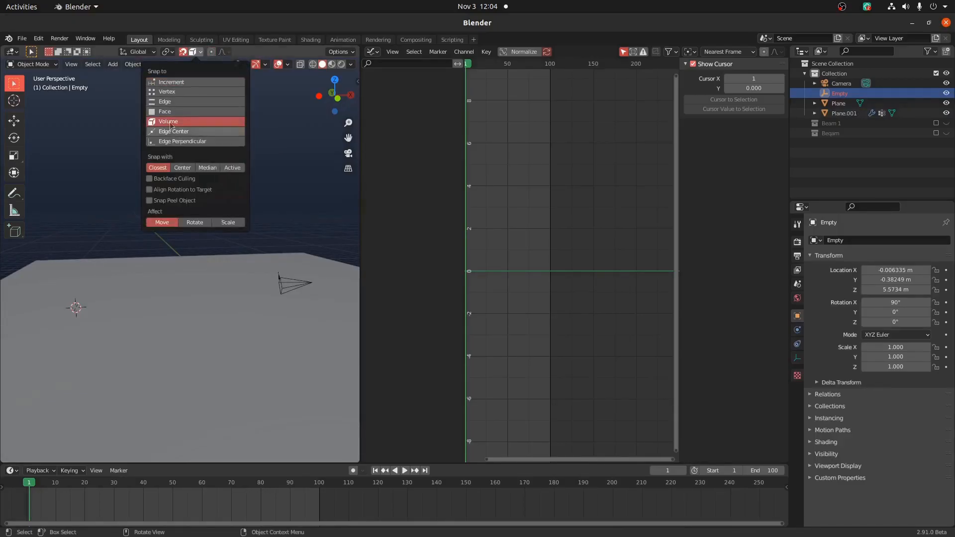
# Move the cone empty down onto the floor with face snapping, to about X -11.3 m, Y -1.9 m
pyautogui.moveTo(34, 330); pyautogui.dragTo(188, 336, button='middle')
pyautogui.press('g')
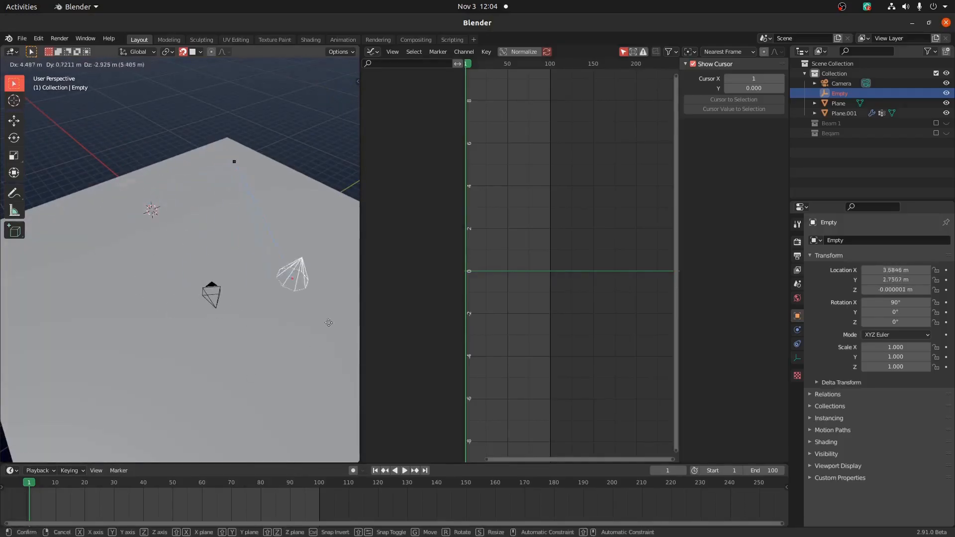
pyautogui.click(224, 278)
pyautogui.moveTo(224, 279); pyautogui.dragTo(223, 238, button='middle')
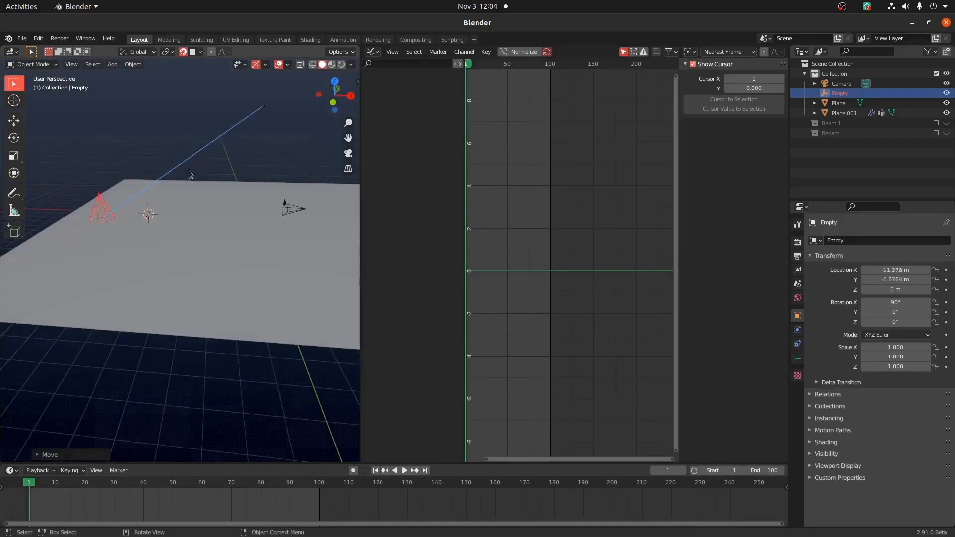
# Add a Skin modifier to the hooked line and shrink its skin radius in Edit Mode to form a thin beam
pyautogui.click(189, 171)
pyautogui.keyDown('shift'); pyautogui.moveTo(189, 171); pyautogui.dragTo(215, 207, button='middle'); pyautogui.keyUp('shift')
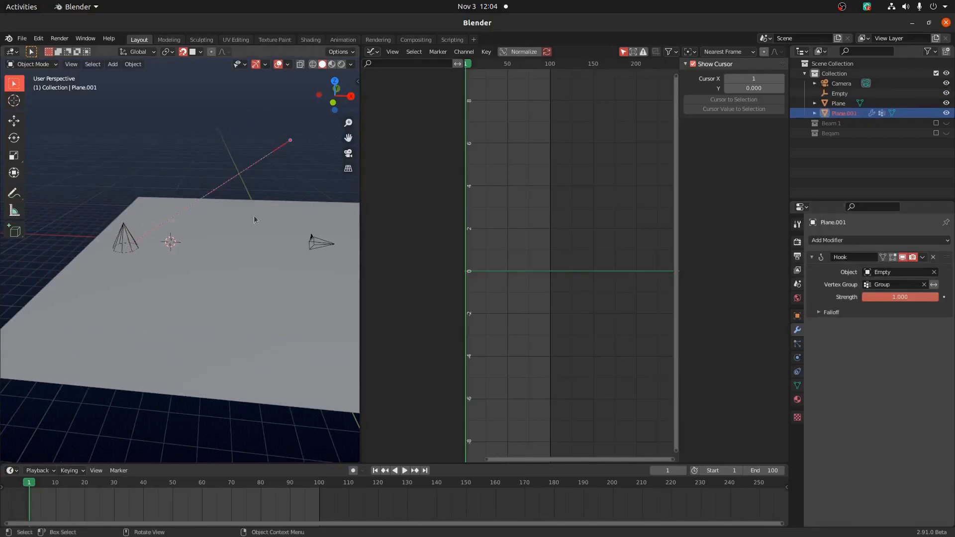
pyautogui.click(821, 241)
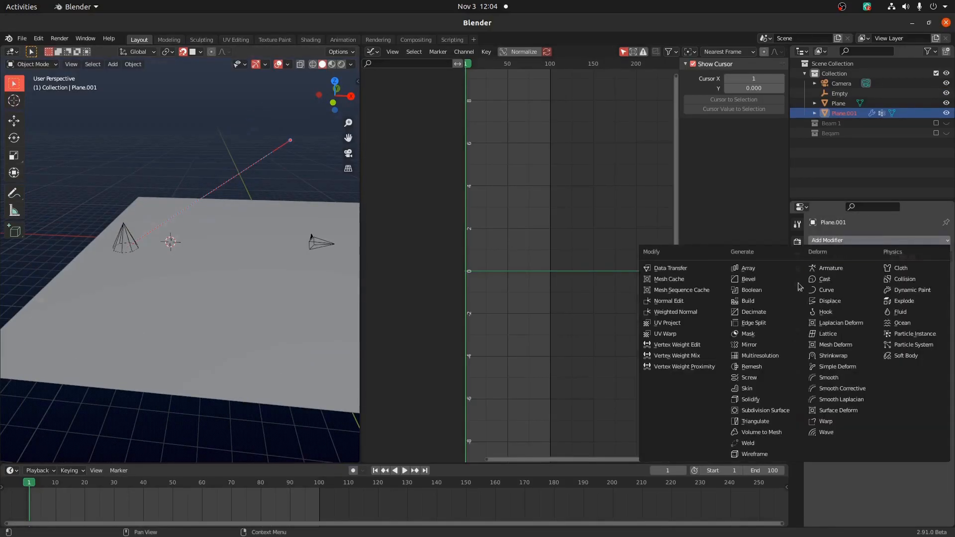
pyautogui.click(746, 389)
pyautogui.press('Tab')
pyautogui.moveTo(267, 244); pyautogui.dragTo(139, 202, button='middle')
pyautogui.hotkey('ctrl', 'a')
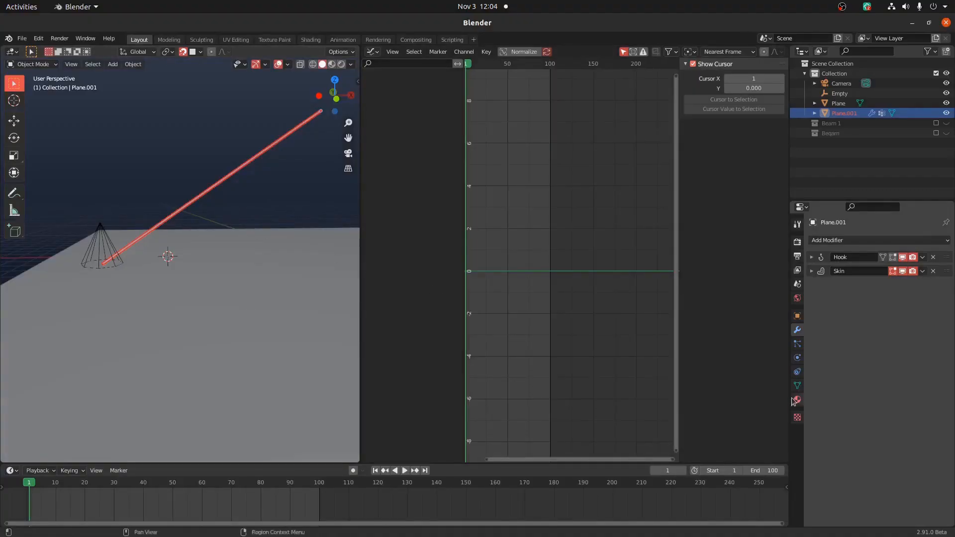
# Create a new material for the beam and remove its surface shader
pyautogui.click(797, 400)
pyautogui.click(816, 272)
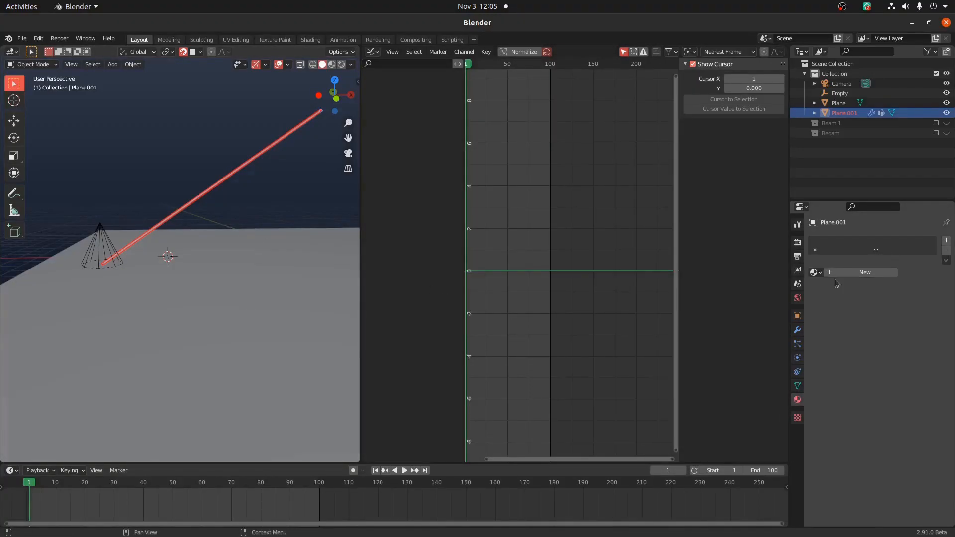
pyautogui.click(835, 274)
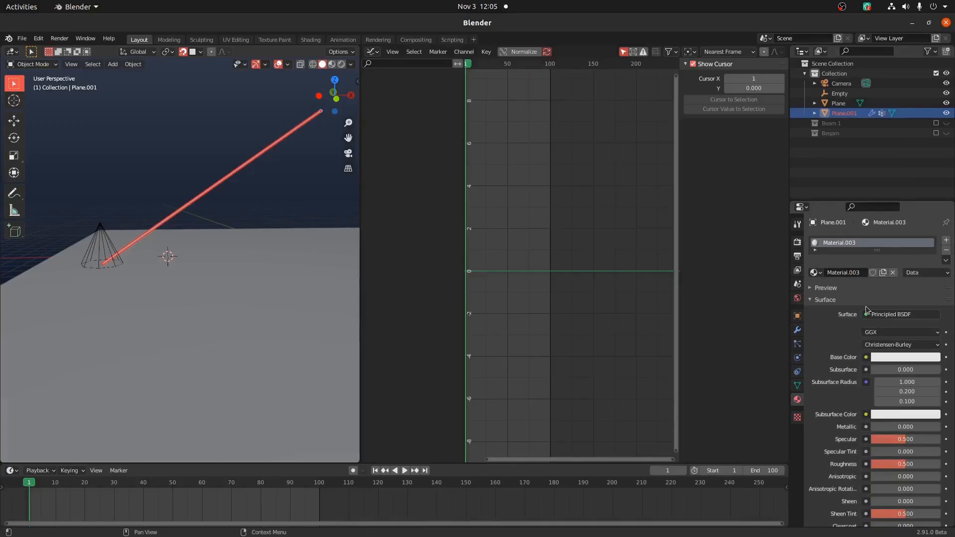
pyautogui.click(898, 315)
pyautogui.click(895, 73)
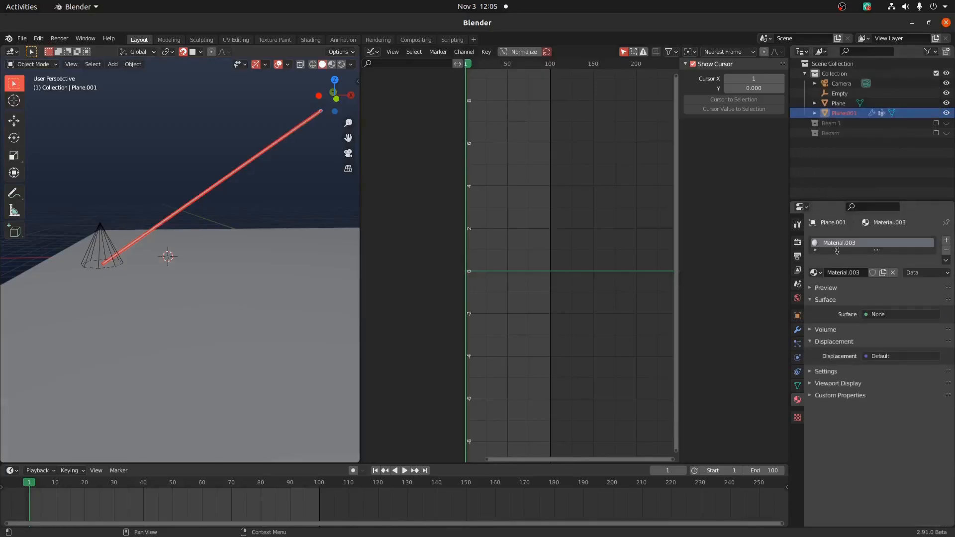
# Give the beam's material a volume Emission shader with an orange-red color and a strength of 56
pyautogui.click(825, 330)
pyautogui.click(886, 344)
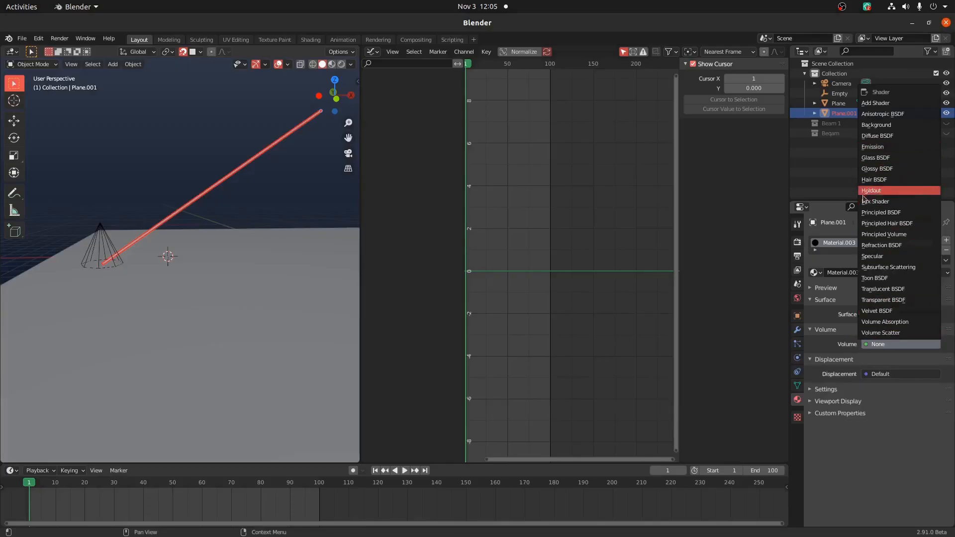
pyautogui.click(889, 147)
pyautogui.click(875, 358)
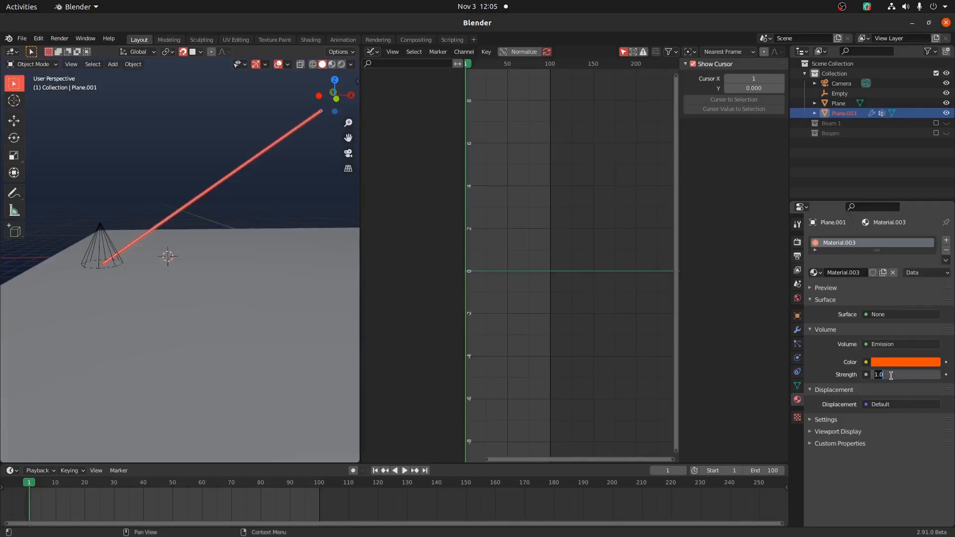
pyautogui.press('Return')
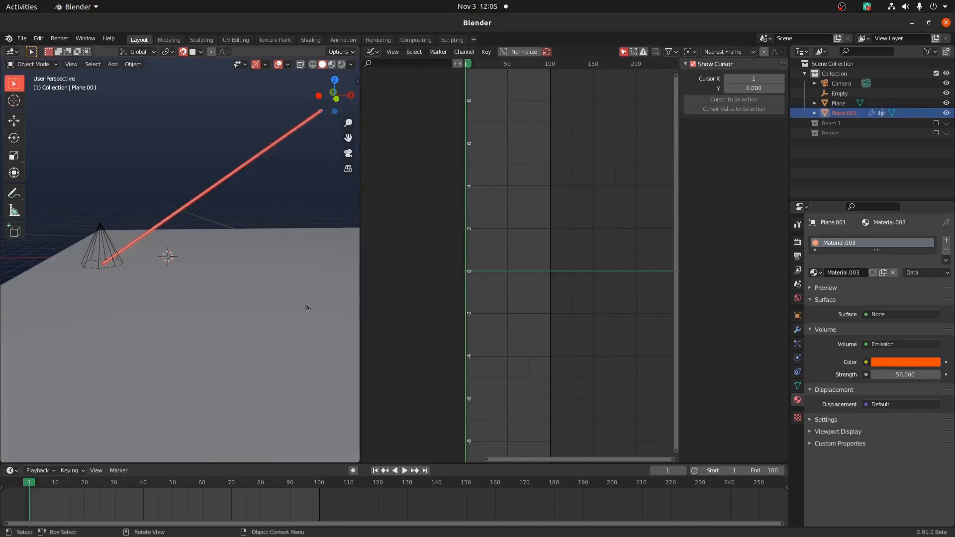
# In camera view, move the cone empty across the floor in the XY plane so the beam ends inside the camera frame
pyautogui.press('KP_0')
pyautogui.scroll(-5, 189, 298)
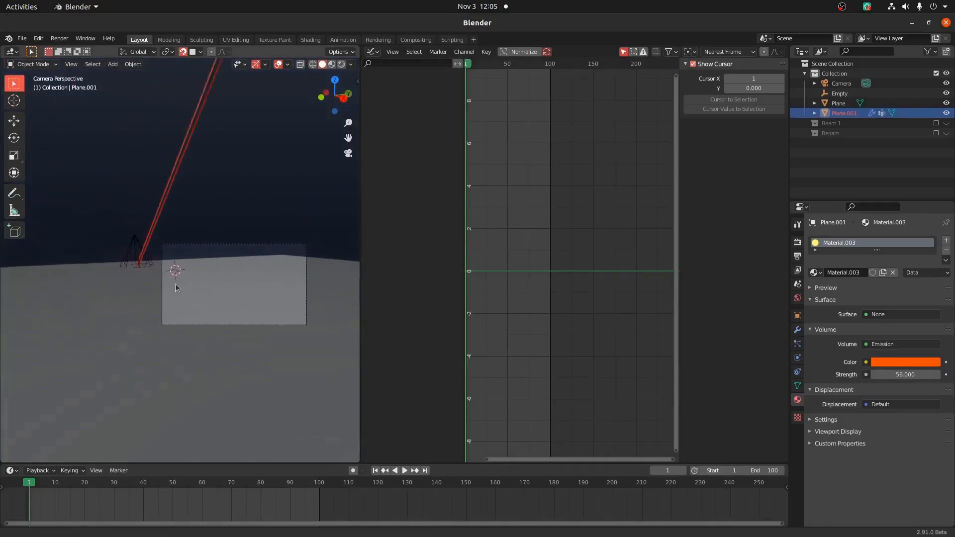
pyautogui.click(135, 257)
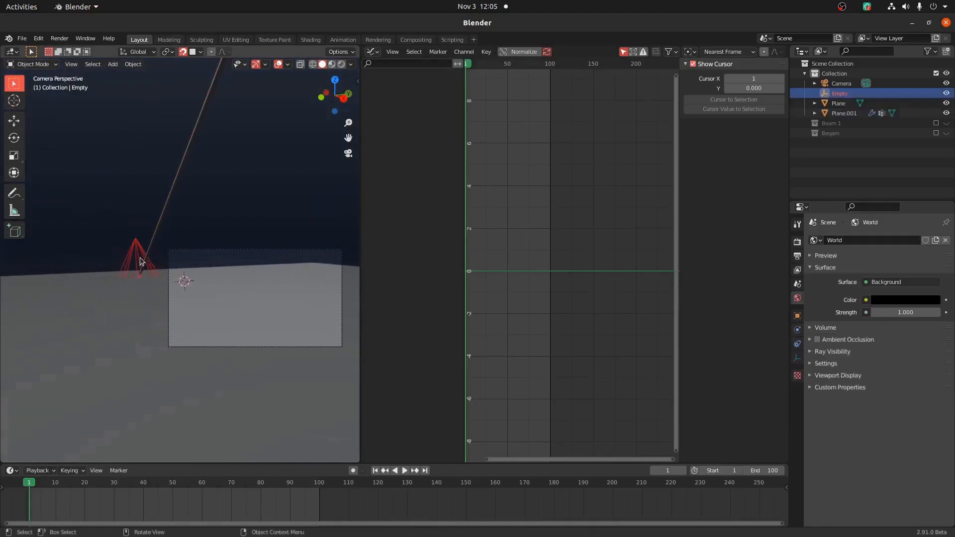
pyautogui.press('g')
pyautogui.hotkey('shift', 'z')
pyautogui.click(301, 370)
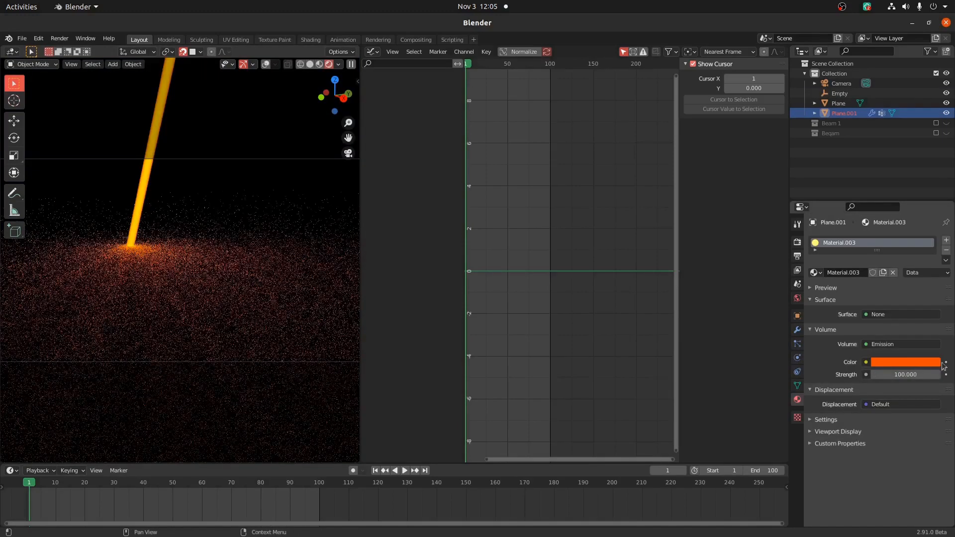
# Change the beam's volume emission color to a lighter orange
pyautogui.click(939, 362)
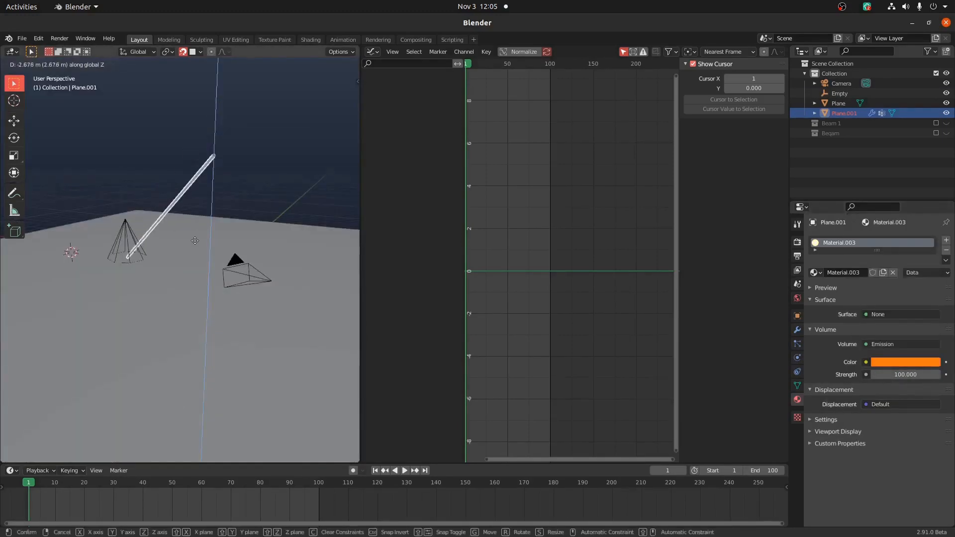
# Move the beam object along the Z axis to adjust the height of its upper end
pyautogui.rightClick(195, 240)
pyautogui.press('g')
pyautogui.press('z')
pyautogui.click(243, 203)
pyautogui.click(120, 232)
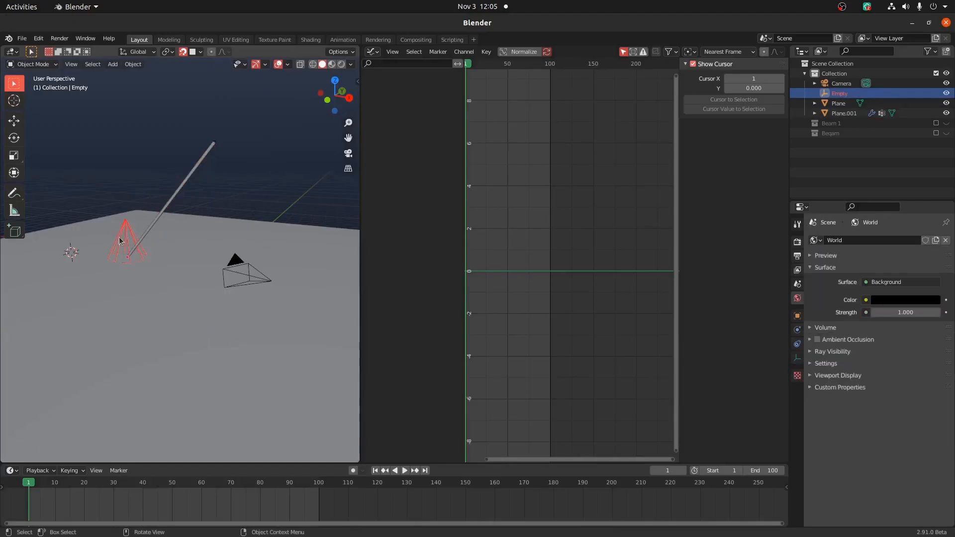
pyautogui.press('g')
pyautogui.rightClick(223, 160)
pyautogui.moveTo(257, 151); pyautogui.dragTo(240, 199, button='middle')
pyautogui.scroll(4, 239, 199)
pyautogui.keyDown('shift'); pyautogui.moveTo(99, 190); pyautogui.dragTo(192, 183, button='middle'); pyautogui.keyUp('shift')
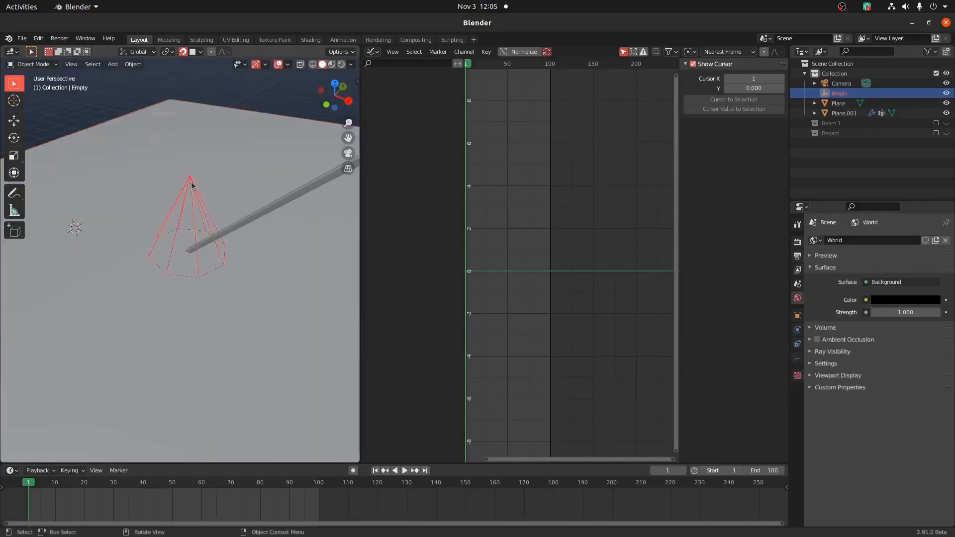
pyautogui.press('g')
pyautogui.rightClick(263, 200)
pyautogui.scroll(-4, 209, 155)
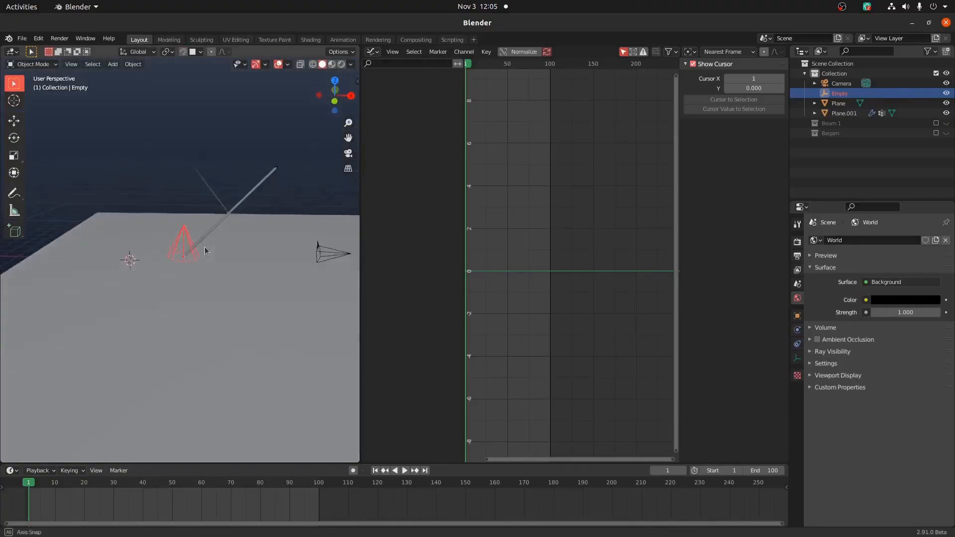
pyautogui.moveTo(204, 247); pyautogui.dragTo(156, 261, button='middle')
pyautogui.scroll(2, 273, 273)
pyautogui.scroll(2, 273, 273)
pyautogui.scroll(1, 111, 273)
pyautogui.scroll(1, 112, 274)
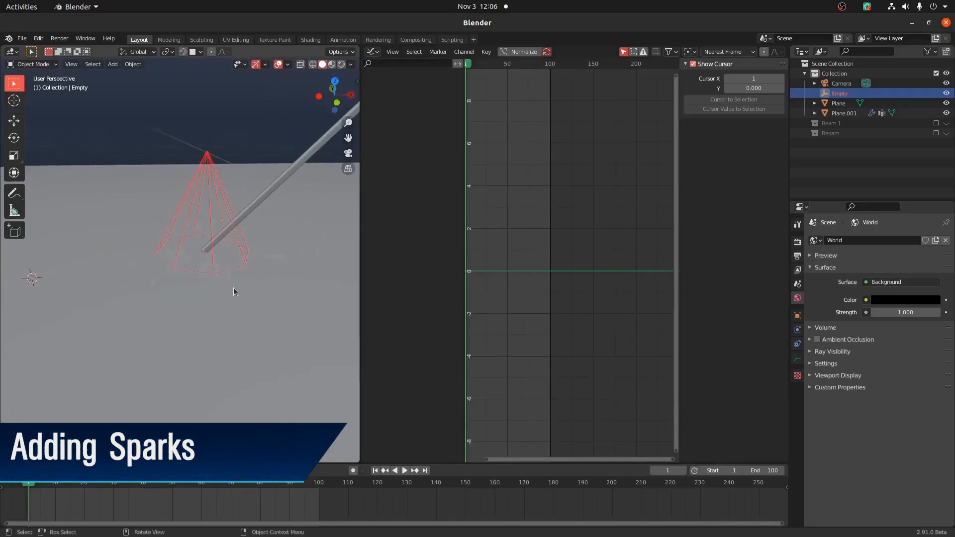
pyautogui.scroll(1, 232, 288)
pyautogui.hotkey('shift', 'a')
pyautogui.moveTo(208, 150)
pyautogui.click(270, 152)
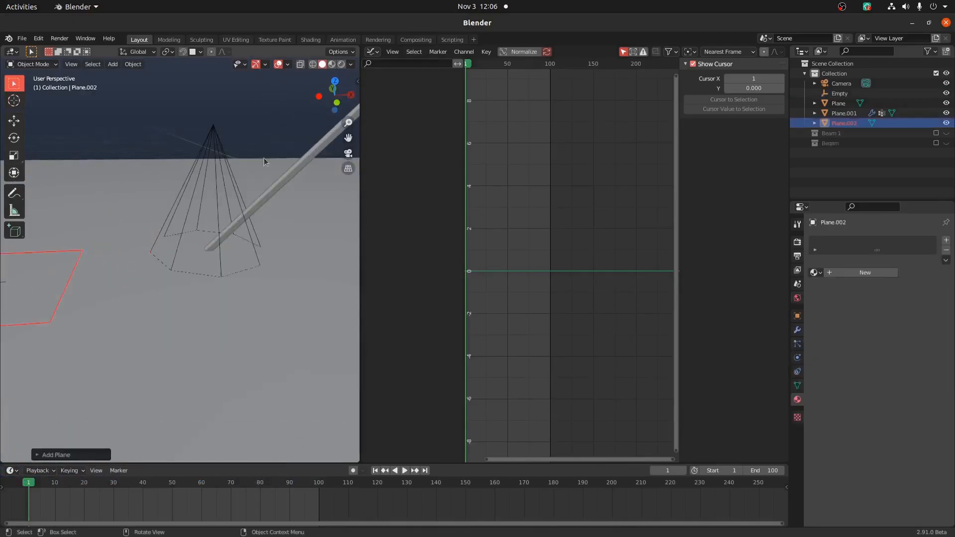
pyautogui.scroll(-2, 151, 291)
pyautogui.press('Delete')
# Snap the 3D cursor to the cone empty at the beam's lower tip
pyautogui.click(176, 228)
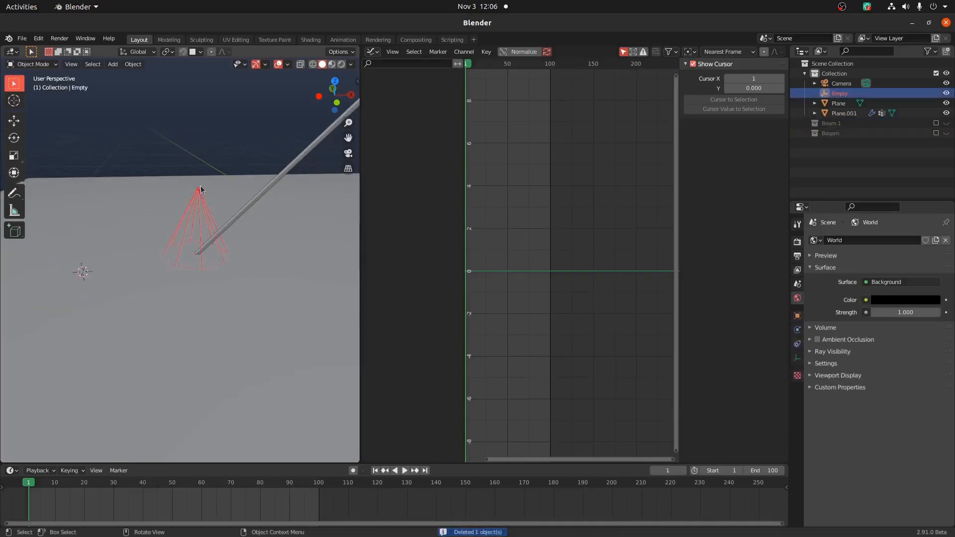
pyautogui.hotkey('shift', 's')
pyautogui.click(214, 318)
# Add a plane at the 3D cursor and scale it down to roughly the size of the beam's tip
pyautogui.hotkey('shift', 'a')
pyautogui.moveTo(223, 223)
pyautogui.click(276, 222)
pyautogui.press('s')
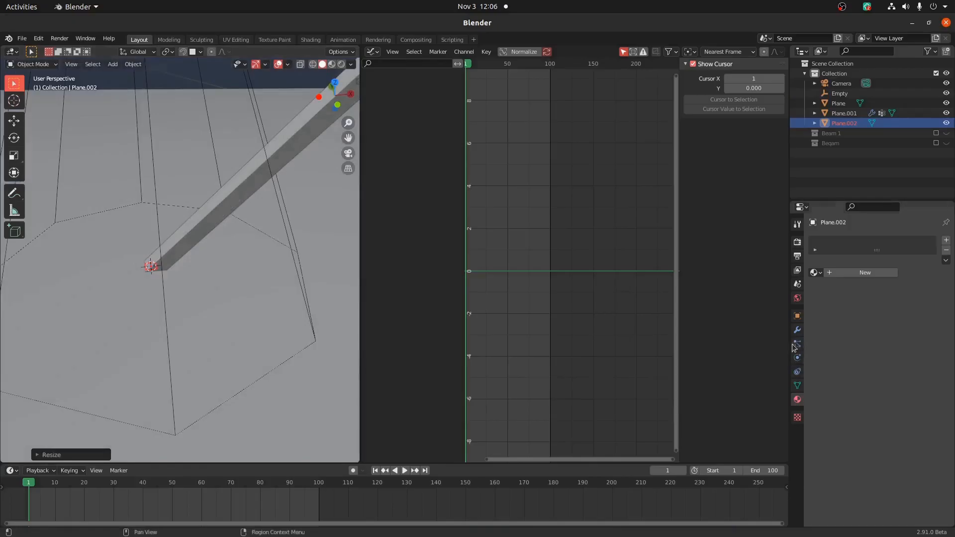
# Add an emitter particle system to the small plane at the beam's tip
pyautogui.click(796, 344)
pyautogui.click(946, 240)
pyautogui.scroll(-6, 234, 279)
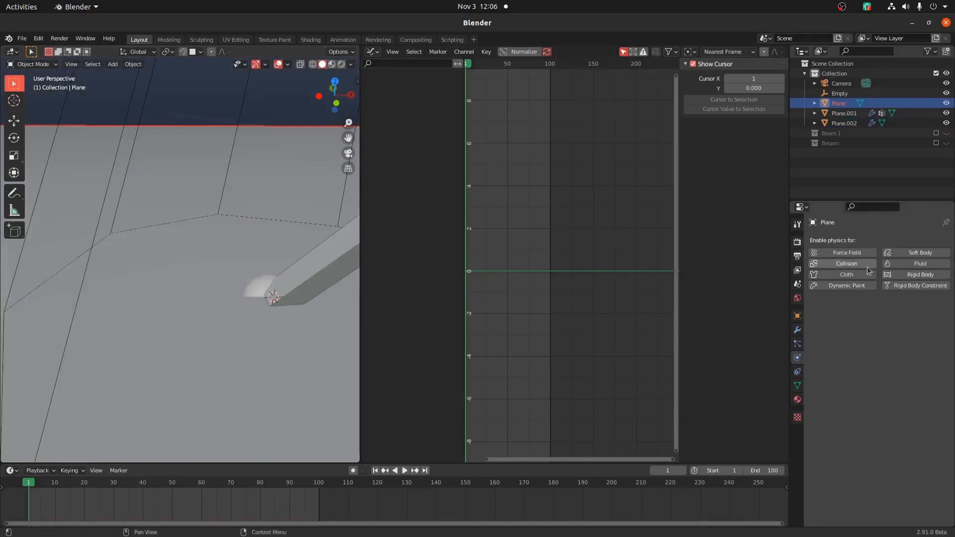
# Enable Collision physics on the floor plane with particle damping 0.571, damping randomize 0.087 and friction 0.615, and add some friction randomness
pyautogui.click(847, 263)
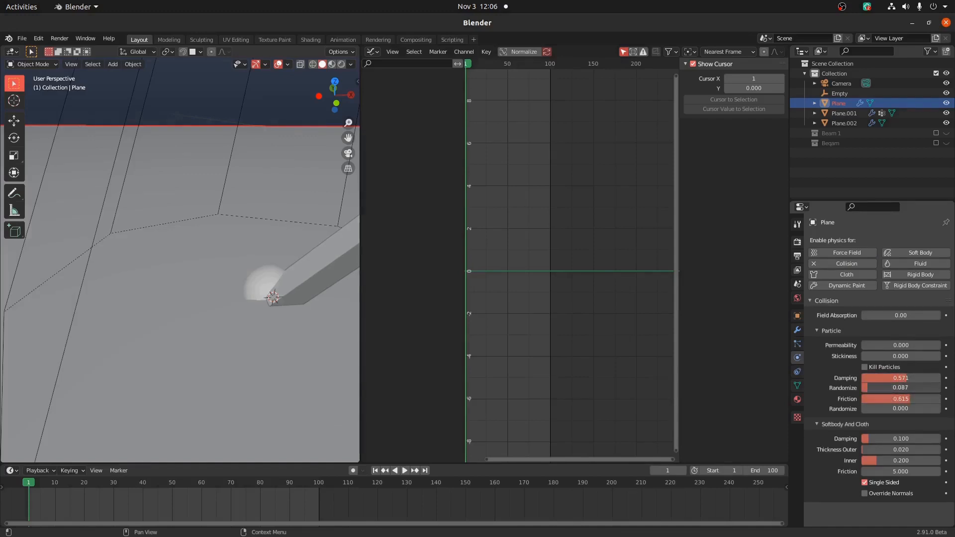
pyautogui.moveTo(903, 409); pyautogui.dragTo(911, 409)
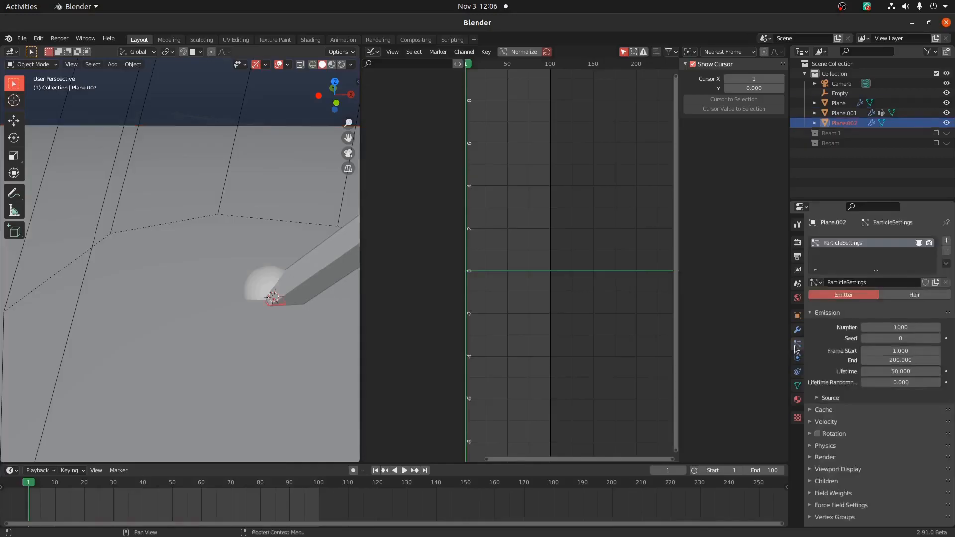
# Play the animation and set the emitter's object-aligned Z velocity to about 27.5 m/s
pyautogui.press('space')
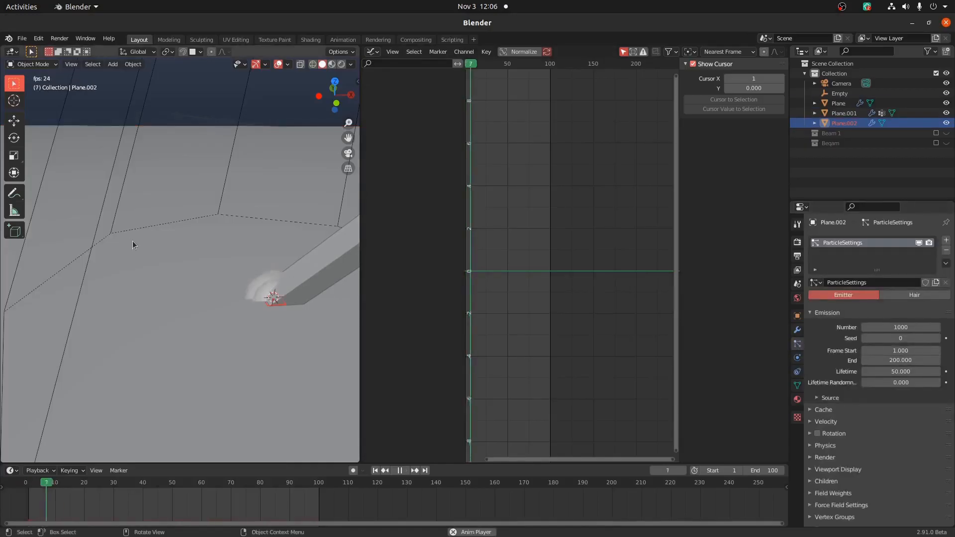
pyautogui.scroll(-4, 133, 245)
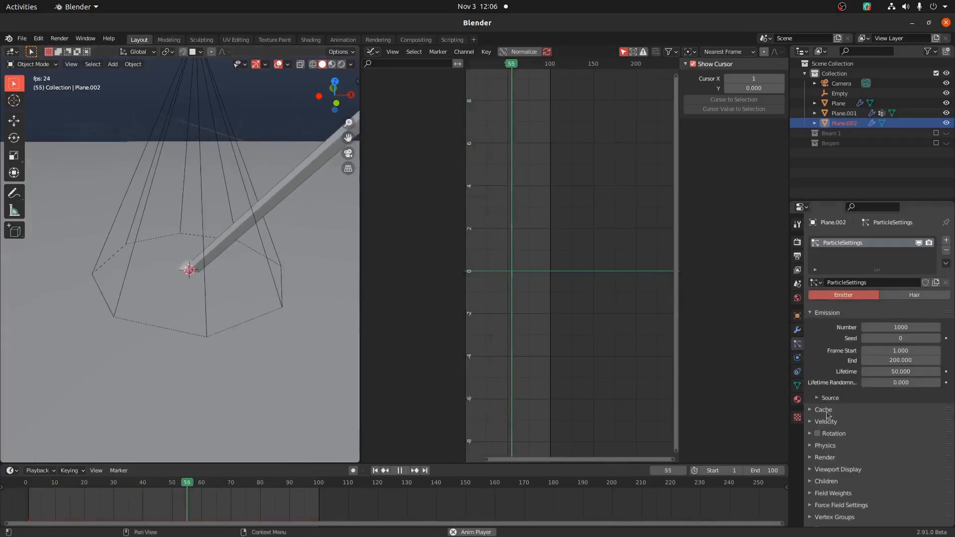
pyautogui.click(878, 421)
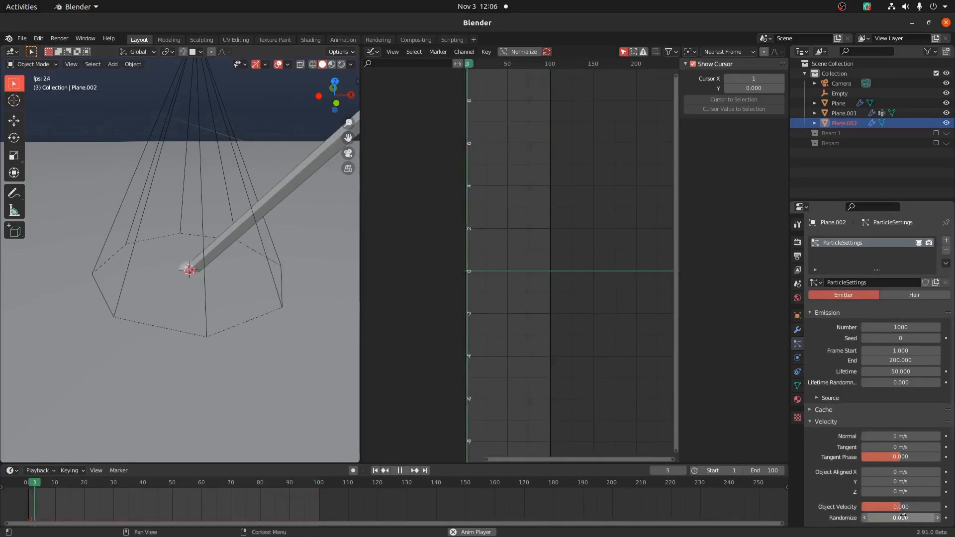
pyautogui.moveTo(883, 492); pyautogui.dragTo(928, 491)
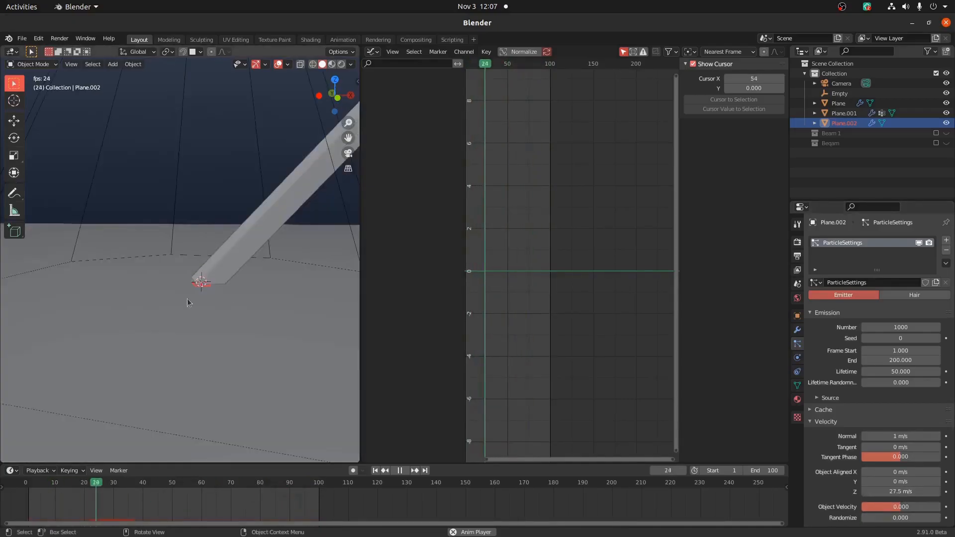
# Move the emitter plane slightly along the Z axis so the particles clear the floor
pyautogui.moveTo(188, 303); pyautogui.dragTo(191, 281, button='middle')
pyautogui.press('g')
pyautogui.press('z')
pyautogui.click(247, 328)
# Set the particles' object-aligned Z velocity to 2 m/s
pyautogui.moveTo(247, 328); pyautogui.dragTo(249, 339, button='middle')
pyautogui.scroll(-9, 262, 343)
pyautogui.keyDown('shift'); pyautogui.moveTo(231, 243); pyautogui.dragTo(260, 350, button='middle'); pyautogui.keyUp('shift')
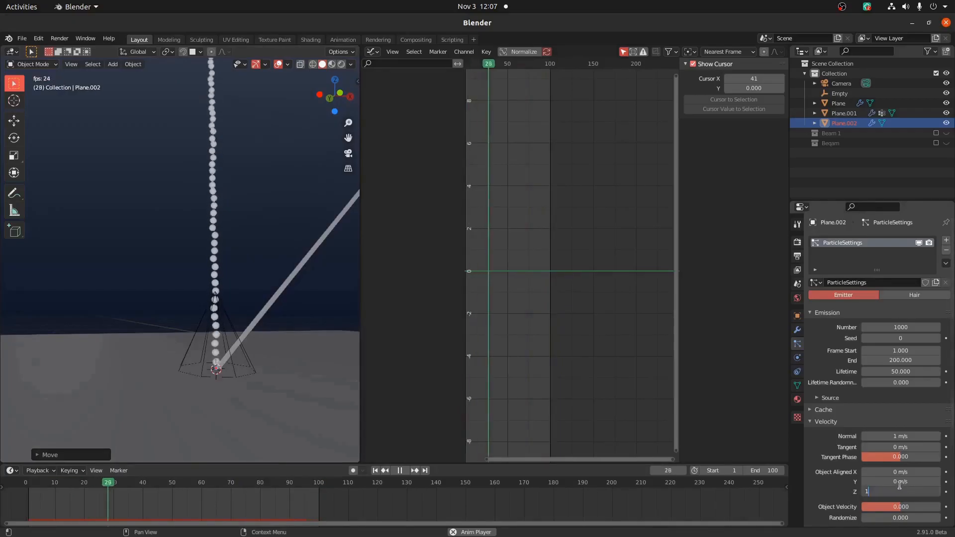
pyautogui.moveTo(915, 491); pyautogui.dragTo(886, 492)
pyautogui.click(886, 492)
pyautogui.write('2')
pyautogui.press('Return')
# Set the particle velocity's Randomize value to 4 so the sparks scatter in all directions
pyautogui.moveTo(213, 375); pyautogui.dragTo(193, 333, button='middle')
pyautogui.scroll(4, 194, 336)
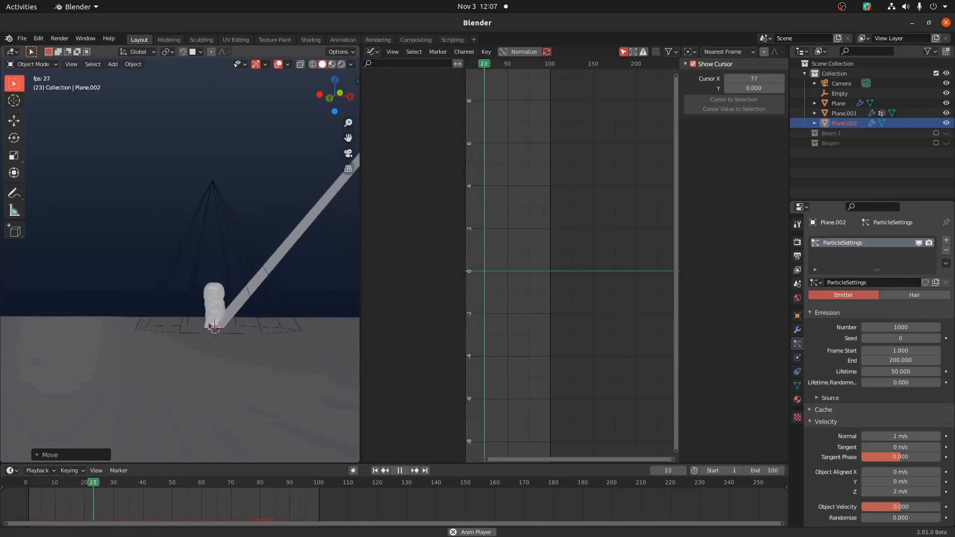
pyautogui.scroll(-5, 903, 473)
pyautogui.moveTo(900, 418); pyautogui.dragTo(933, 418)
pyautogui.scroll(4, 927, 358)
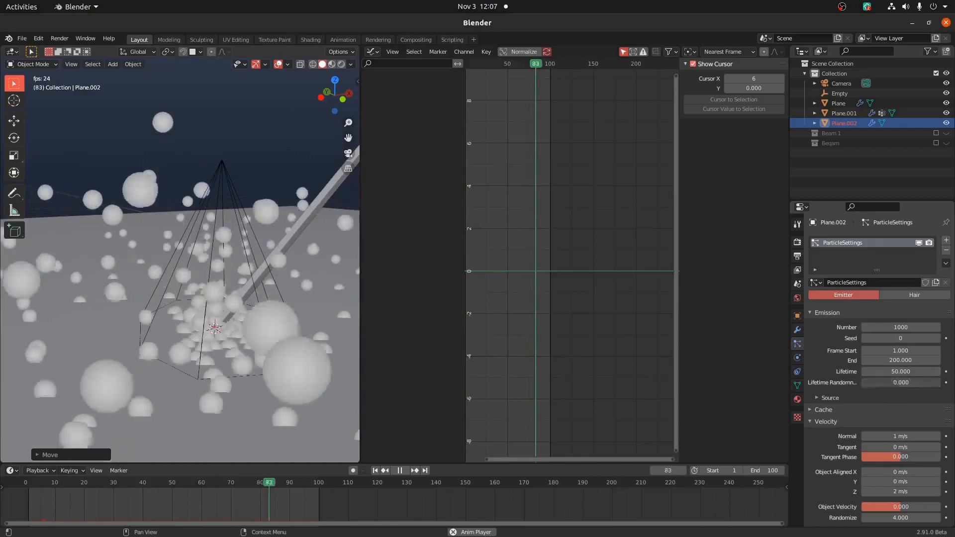
# Set the particles' lifetime randomness to 1 and their lifetime to 25 frames
pyautogui.moveTo(886, 382); pyautogui.dragTo(939, 383)
pyautogui.click(917, 374)
pyautogui.write('25')
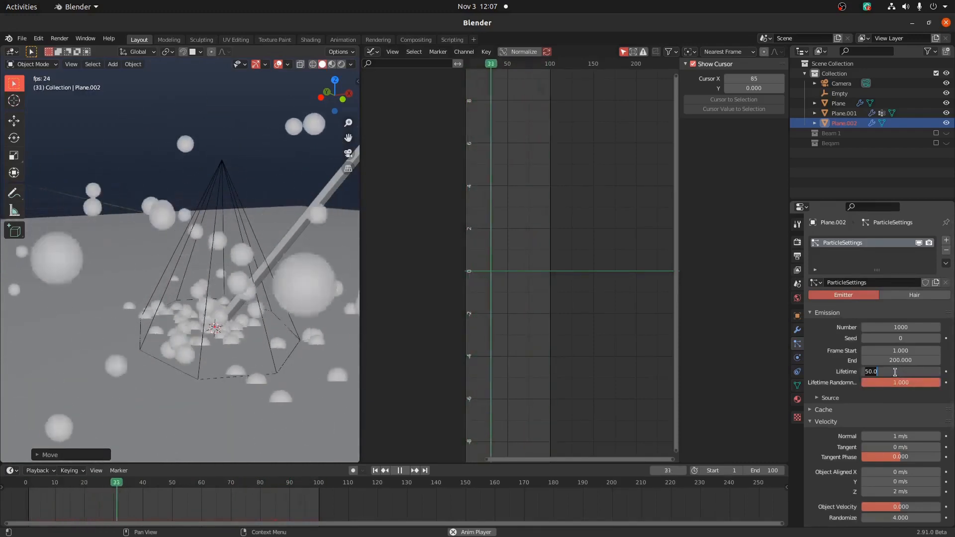
pyautogui.press('Return')
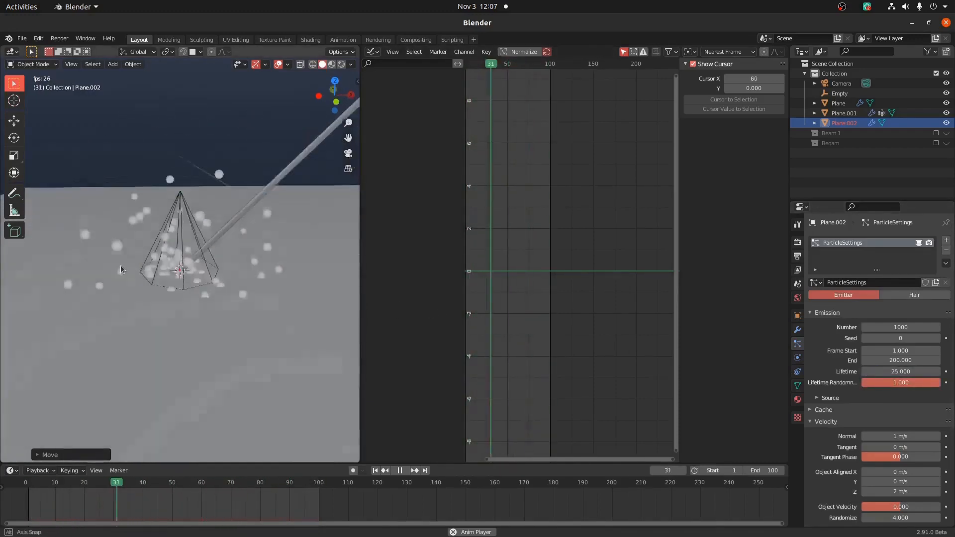
# Parent the emitter plane to the cone empty
pyautogui.scroll(3, 219, 294)
pyautogui.moveTo(230, 298); pyautogui.dragTo(178, 277, button='middle')
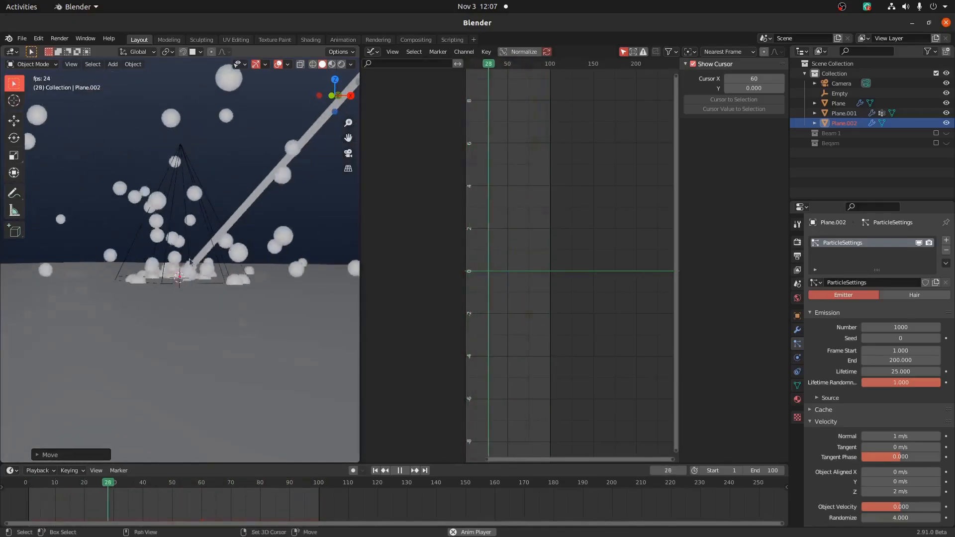
pyautogui.keyDown('shift'); pyautogui.click(184, 170); pyautogui.keyUp('shift')
pyautogui.hotkey('ctrl', 'p')
pyautogui.click(175, 184)
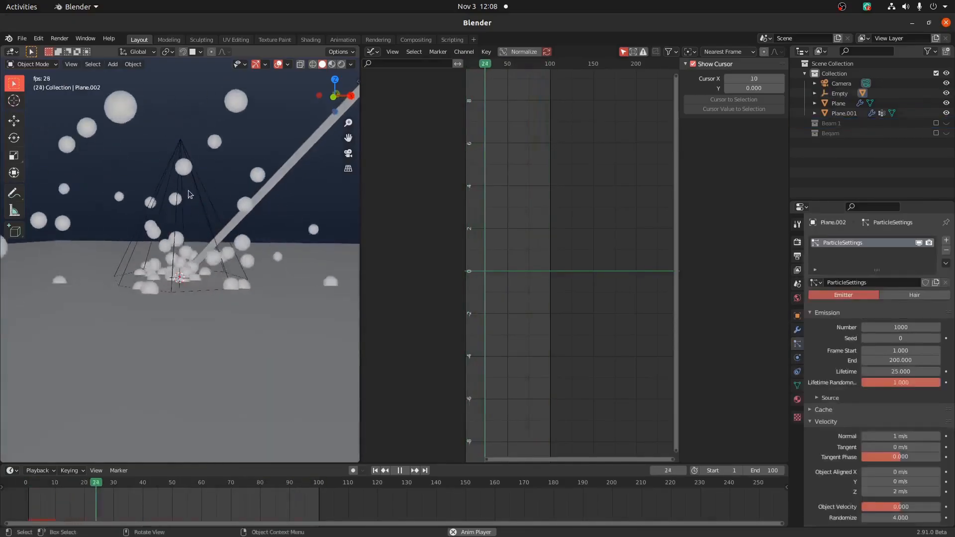
pyautogui.click(182, 189)
pyautogui.press('g')
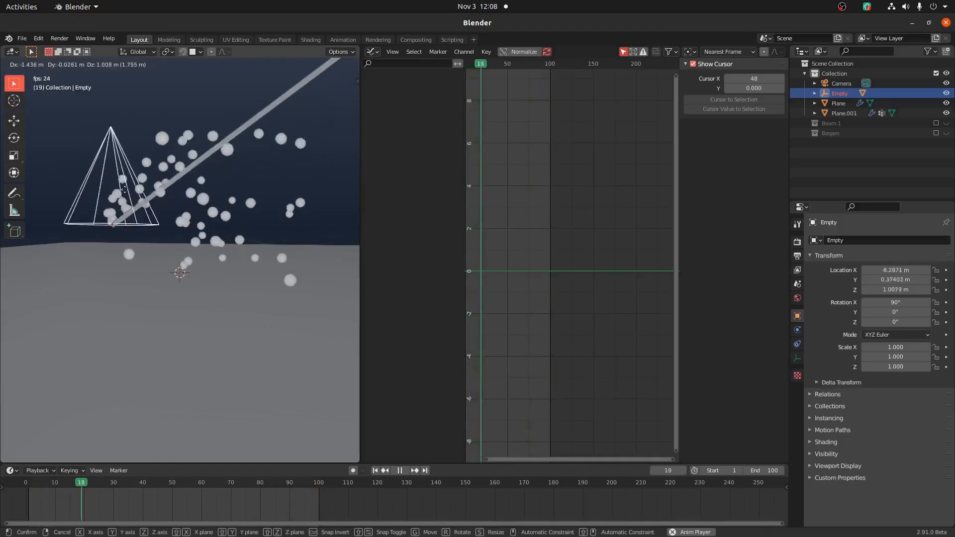
pyautogui.rightClick(217, 181)
# Stop playback, add a cube and place it out of sight below the floor
pyautogui.moveTo(217, 180); pyautogui.dragTo(186, 179, button='middle')
pyautogui.press('space')
pyautogui.hotkey('shift', 'a')
pyautogui.moveTo(186, 179)
pyautogui.click(252, 190)
pyautogui.moveTo(253, 219); pyautogui.dragTo(263, 191, button='middle')
pyautogui.scroll(-2, 262, 192)
pyautogui.press('g')
pyautogui.click(285, 321)
pyautogui.press('s')
pyautogui.click(322, 277)
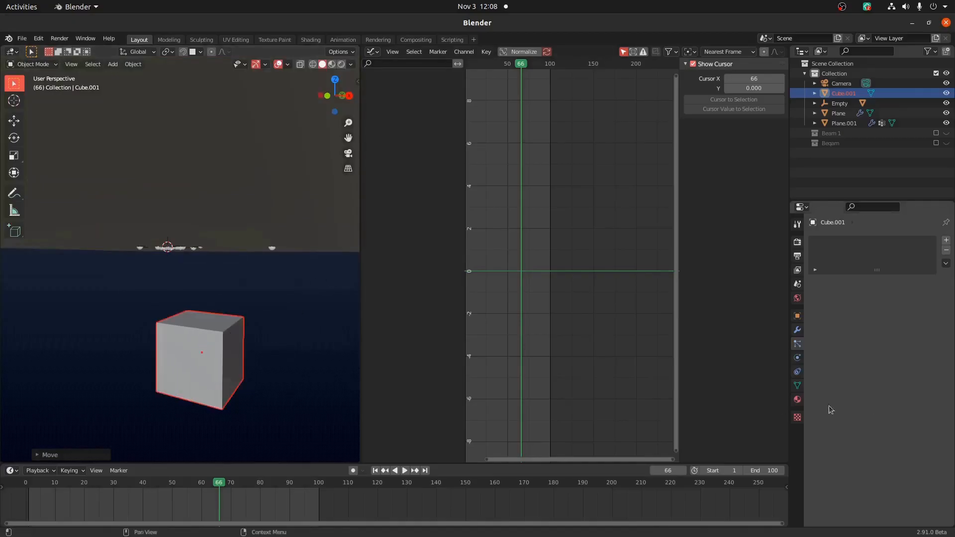
# Create a new material for the cube and change its surface shader to Emission
pyautogui.click(817, 272)
pyautogui.click(853, 275)
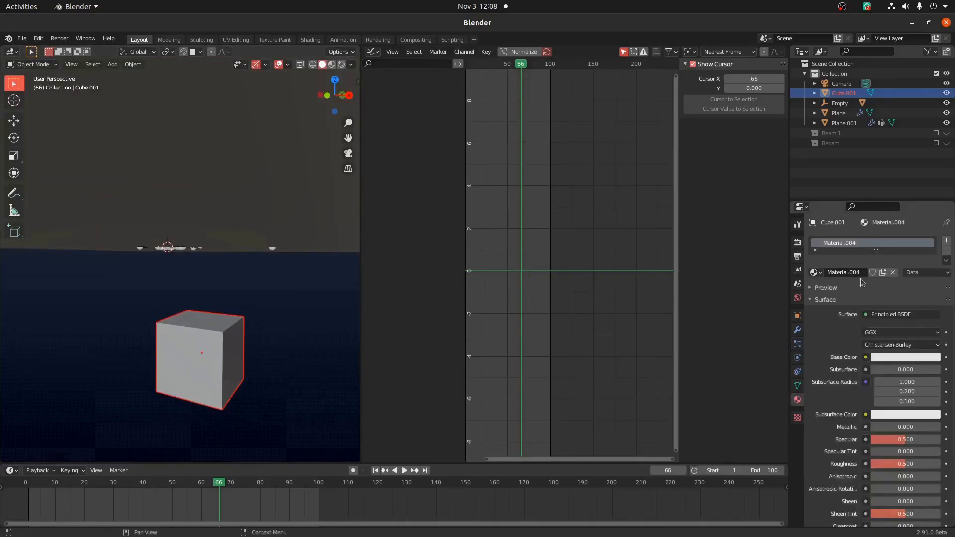
pyautogui.click(896, 314)
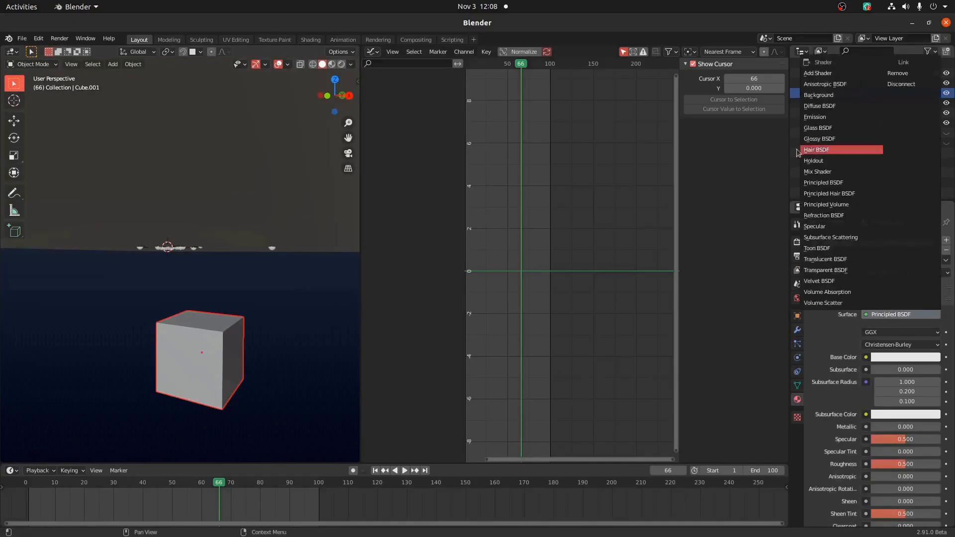
pyautogui.click(809, 118)
# Give the cube's emission an orange-red color and a strength of 10
pyautogui.click(888, 333)
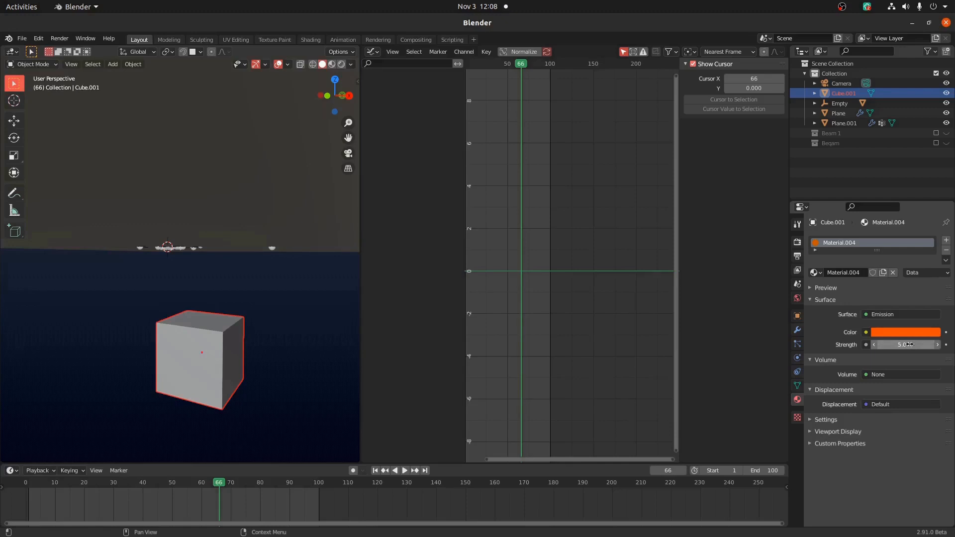
pyautogui.click(909, 344)
pyautogui.write('10')
pyautogui.press('Return')
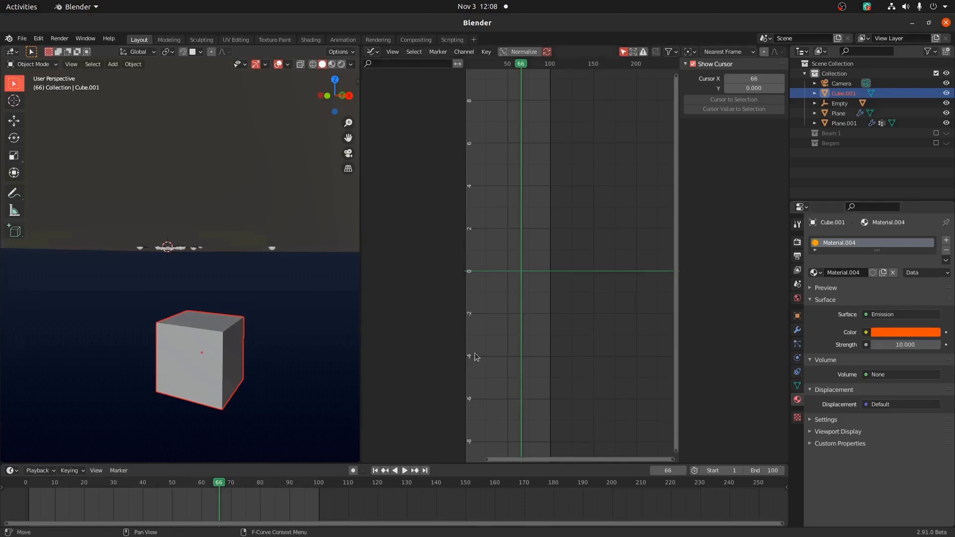
# Set the emitter plane's particles to render as Object
pyautogui.moveTo(336, 337); pyautogui.dragTo(237, 226, button='middle')
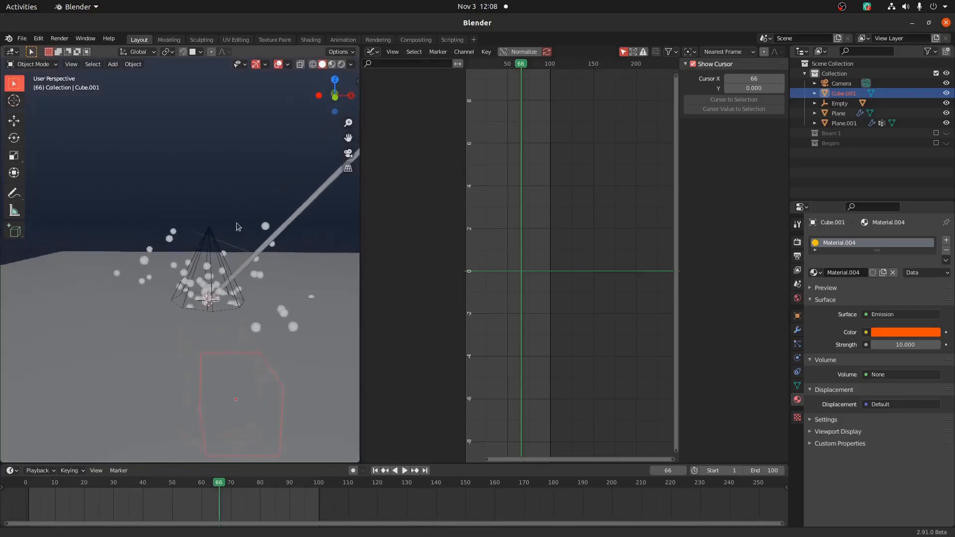
pyautogui.click(212, 238)
pyautogui.click(262, 231)
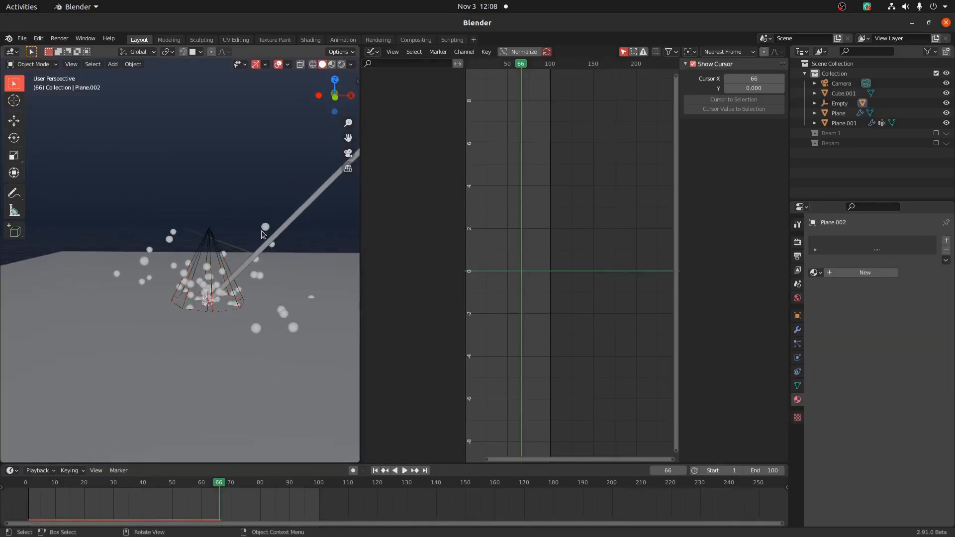
pyautogui.click(797, 344)
pyautogui.moveTo(267, 306); pyautogui.dragTo(242, 289, button='middle')
pyautogui.scroll(-6, 902, 386)
pyautogui.scroll(1, 870, 382)
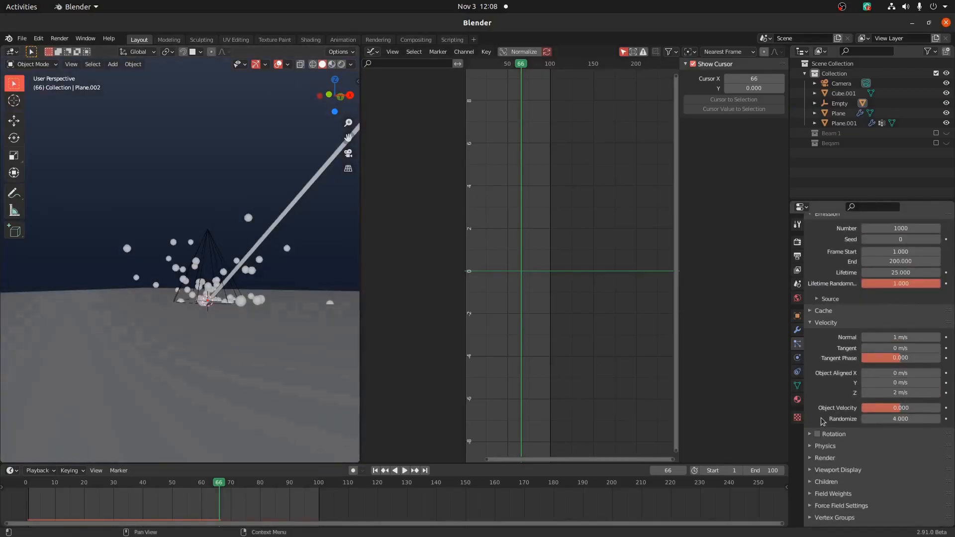
pyautogui.click(813, 323)
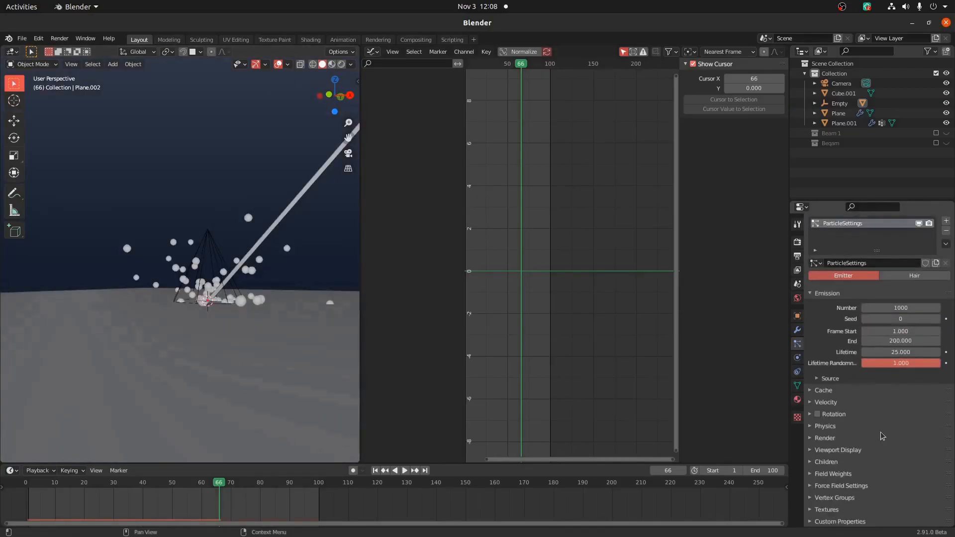
pyautogui.click(832, 424)
pyautogui.click(831, 430)
pyautogui.click(830, 437)
pyautogui.scroll(-4, 860, 398)
pyautogui.click(883, 361)
pyautogui.click(873, 416)
# Pick the glowing cube below the floor as the particles' instance object
pyautogui.moveTo(281, 301); pyautogui.dragTo(275, 208, button='middle')
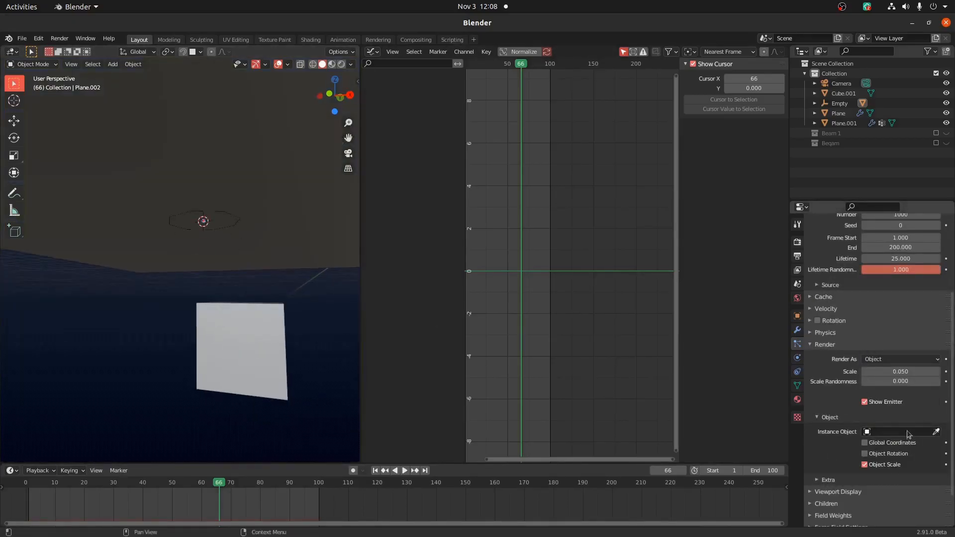
pyautogui.click(932, 431)
pyautogui.click(939, 452)
pyautogui.click(933, 430)
pyautogui.click(938, 434)
pyautogui.click(246, 315)
# Enable particle rotation with the Dynamic option and return the timeline to frame 1
pyautogui.moveTo(246, 315); pyautogui.dragTo(227, 426, button='middle')
pyautogui.scroll(1, 227, 426)
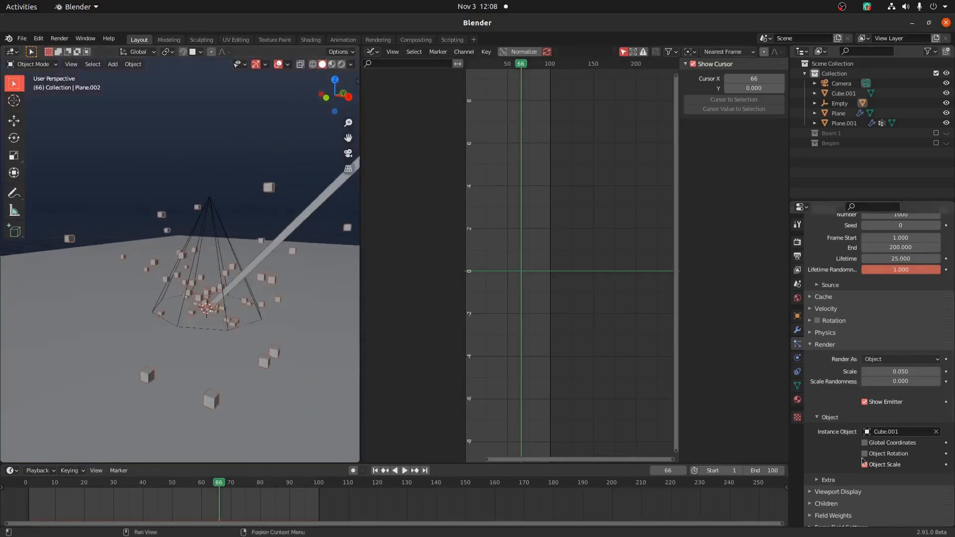
pyautogui.click(817, 321)
pyautogui.click(885, 335)
pyautogui.click(885, 364)
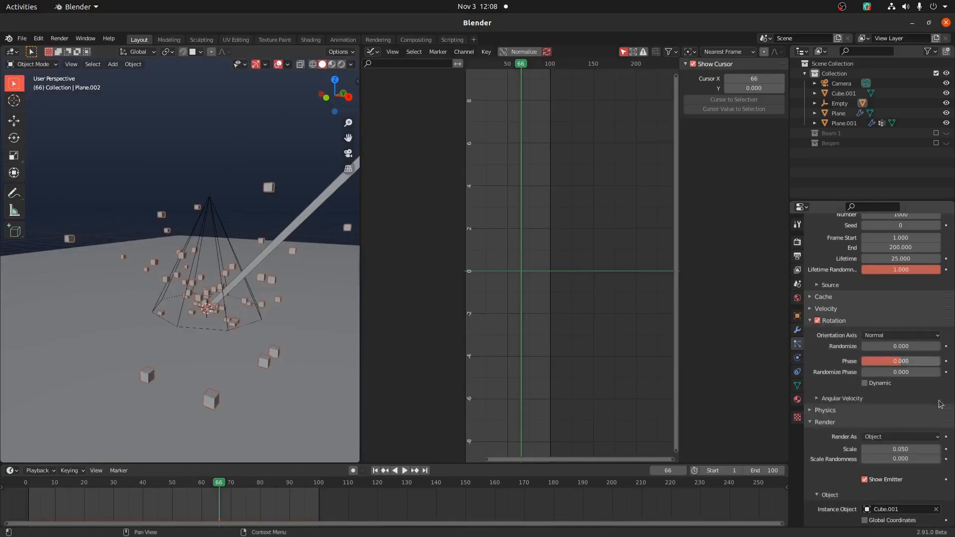
pyautogui.hotkey('shift', 'Left')
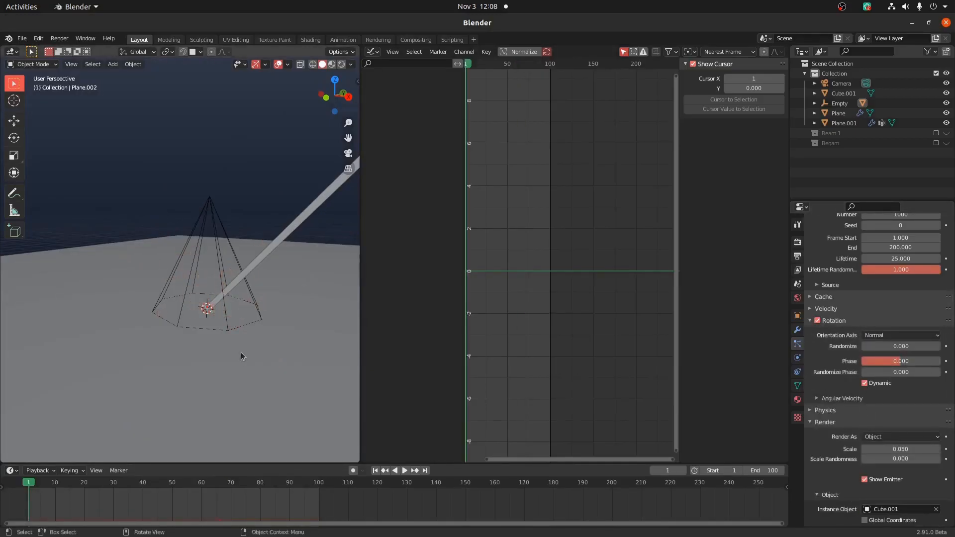
# Play back the particle animation and view the flying cubes around the beam's impact point from another angle
pyautogui.press('space')
pyautogui.press('space')
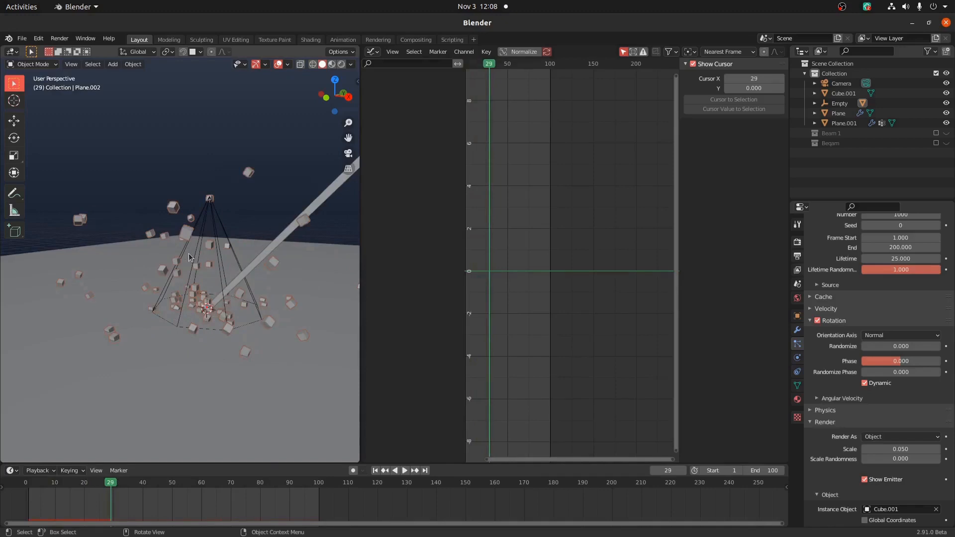
pyautogui.moveTo(237, 264); pyautogui.dragTo(203, 231, button='middle')
pyautogui.press('space')
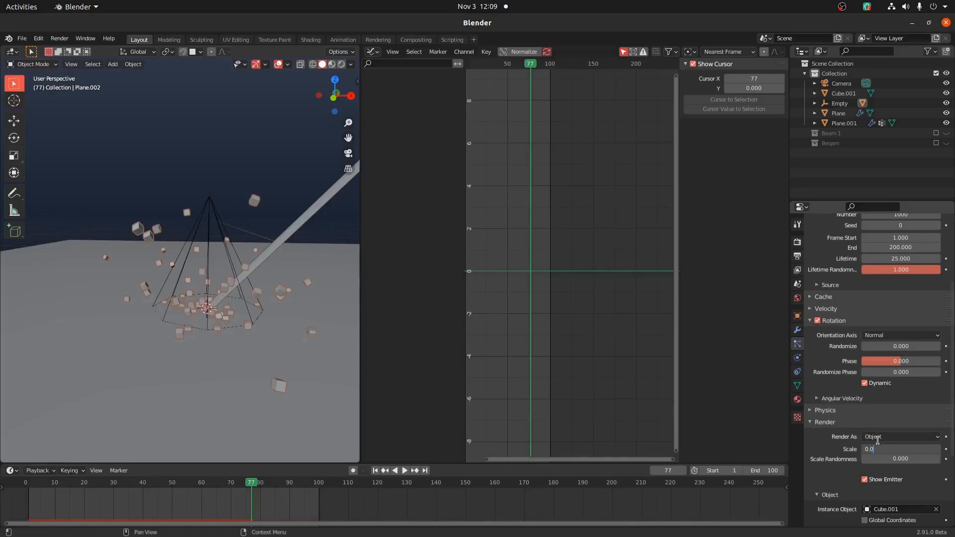
# Set the particles' render scale to 0.003 and their number to 10000
pyautogui.write('1')
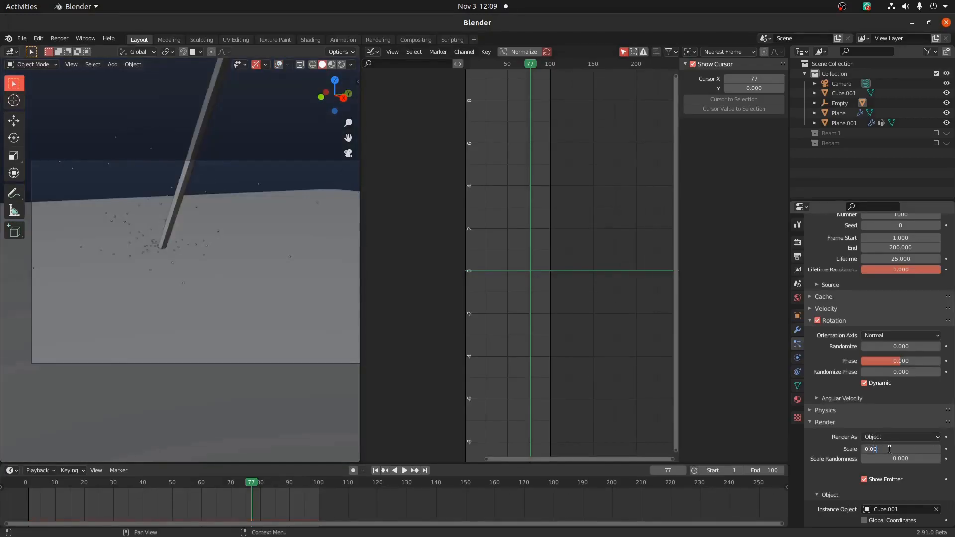
pyautogui.scroll(5, 887, 451)
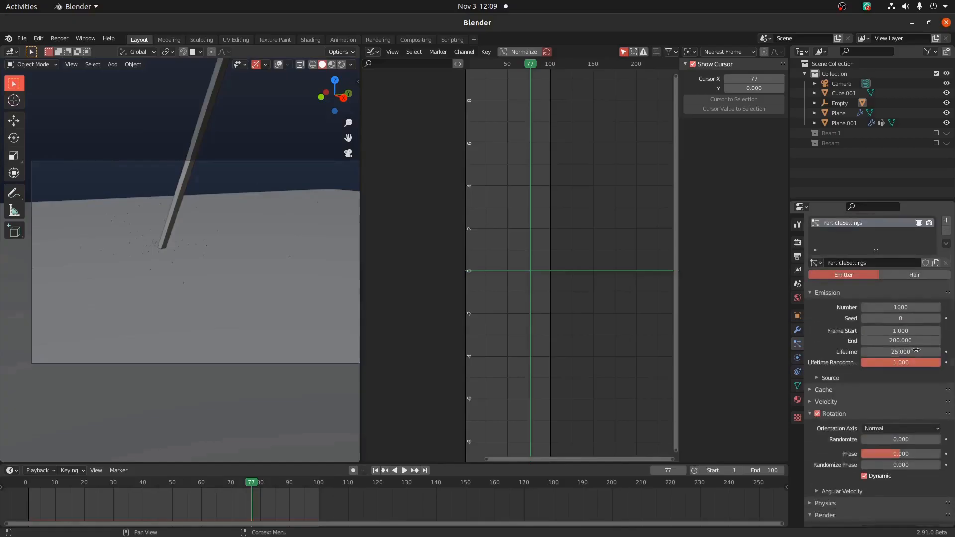
pyautogui.press('Return')
# Replay the particle simulation from frame 1 with the viewport in wireframe shading
pyautogui.moveTo(127, 501); pyautogui.dragTo(28, 504)
pyautogui.press('z')
pyautogui.click(65, 279)
pyautogui.press('space')
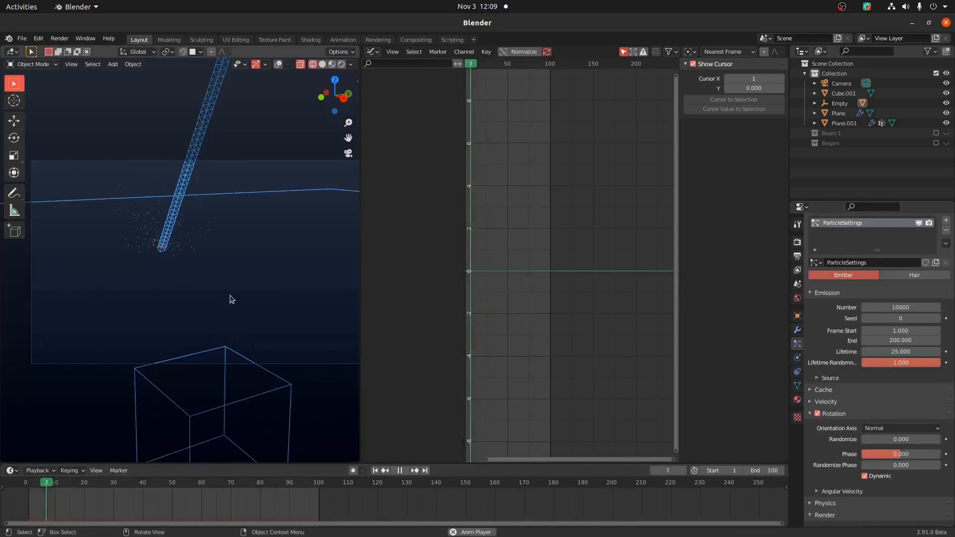
pyautogui.press('space')
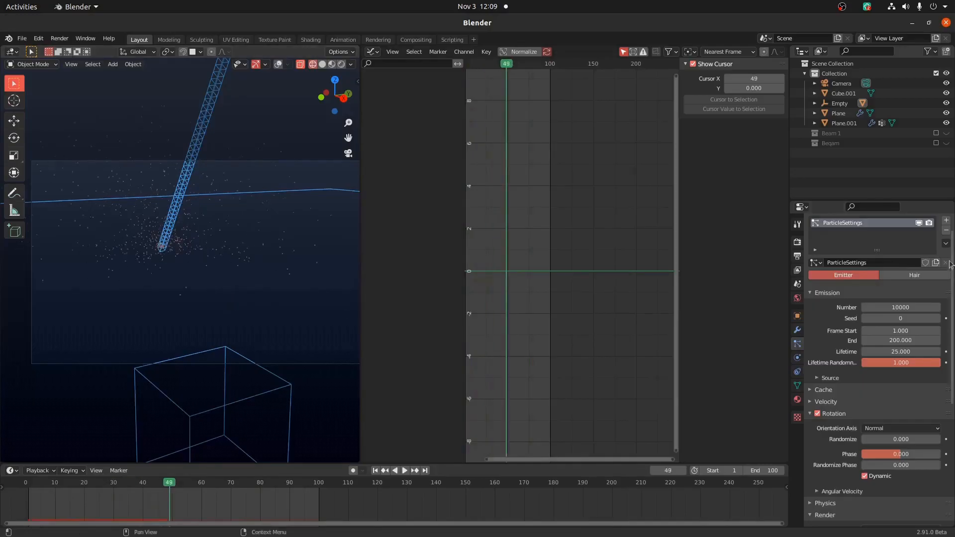
# Duplicate the emitter plane's particle system and set the copy's particle number to 500
pyautogui.click(945, 243)
pyautogui.click(904, 265)
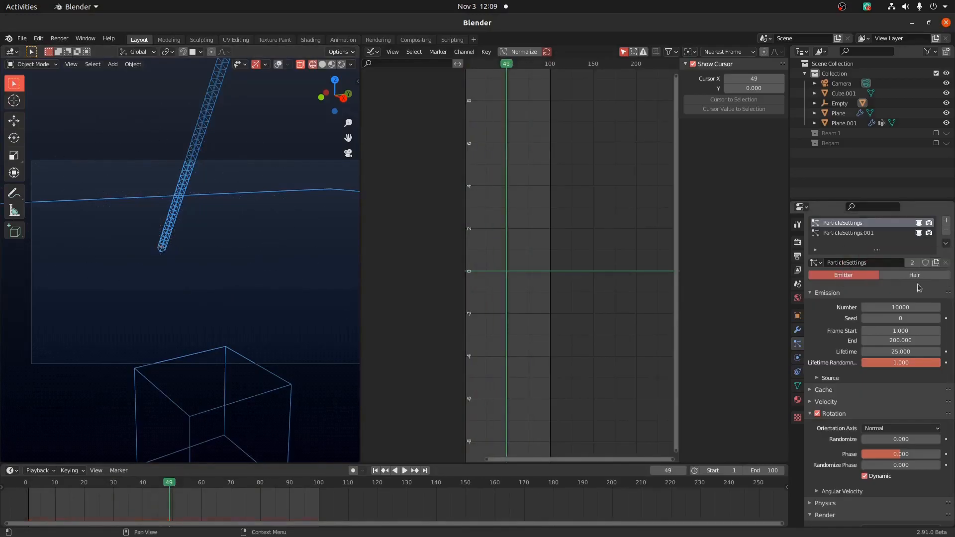
pyautogui.click(872, 233)
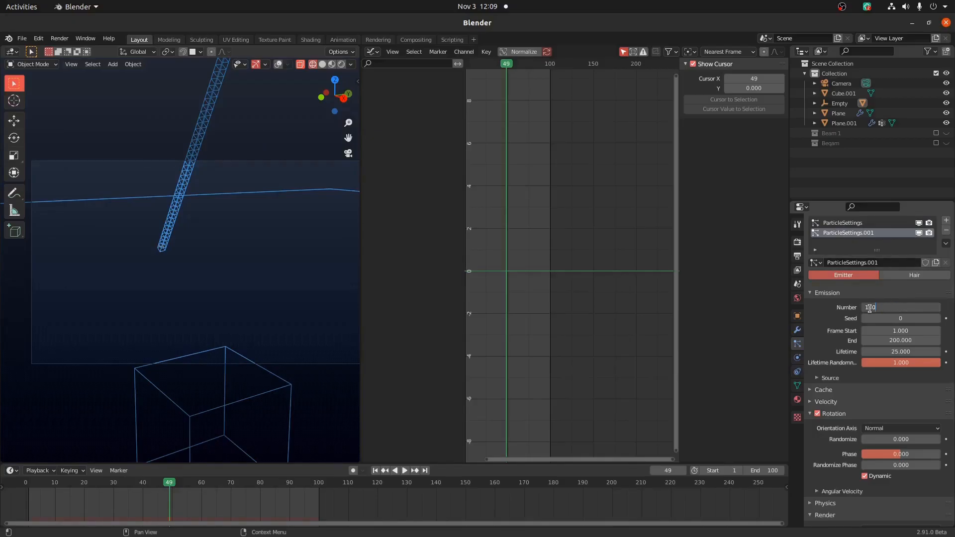
pyautogui.scroll(-5, 901, 373)
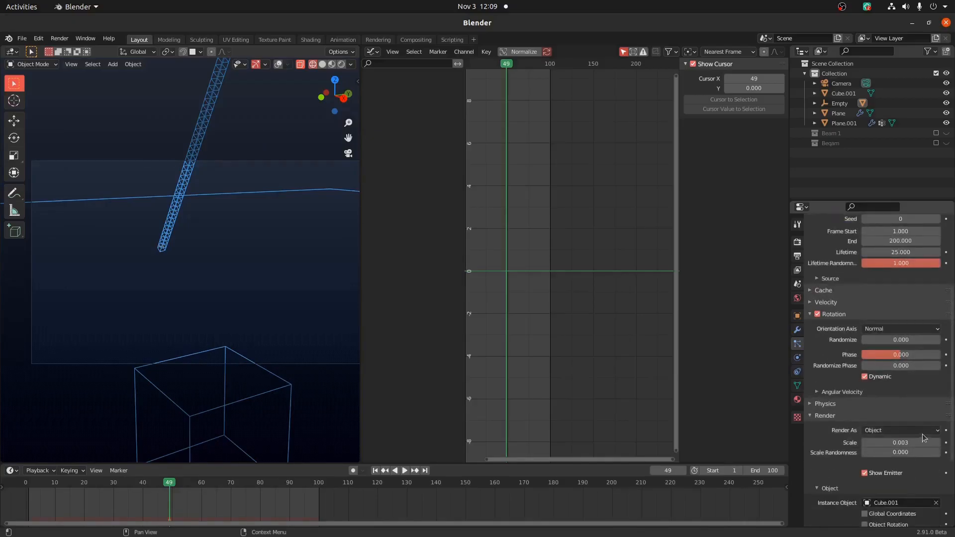
# Set the duplicated particle system's render scale to 0.02 and play the simulation to check the spark sizes
pyautogui.click(907, 442)
pyautogui.write('0.003')
pyautogui.press('Return')
pyautogui.press('space')
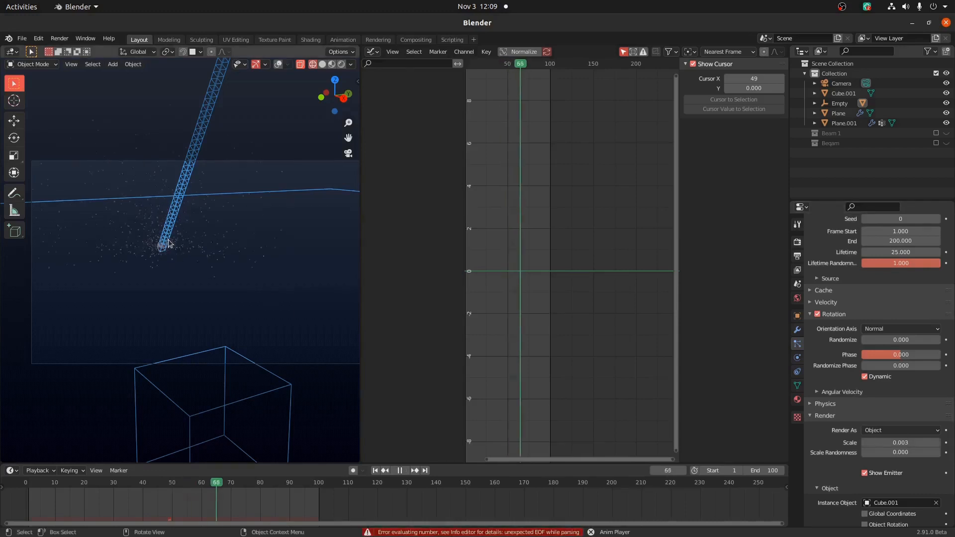
pyautogui.click(907, 443)
pyautogui.write('0.0')
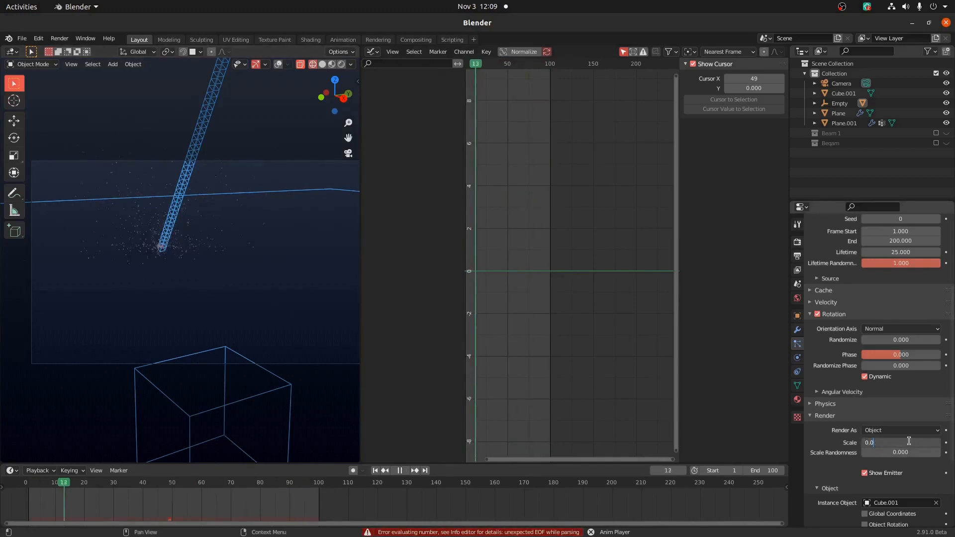
pyautogui.write('2')
pyautogui.press('Return')
pyautogui.press('space')
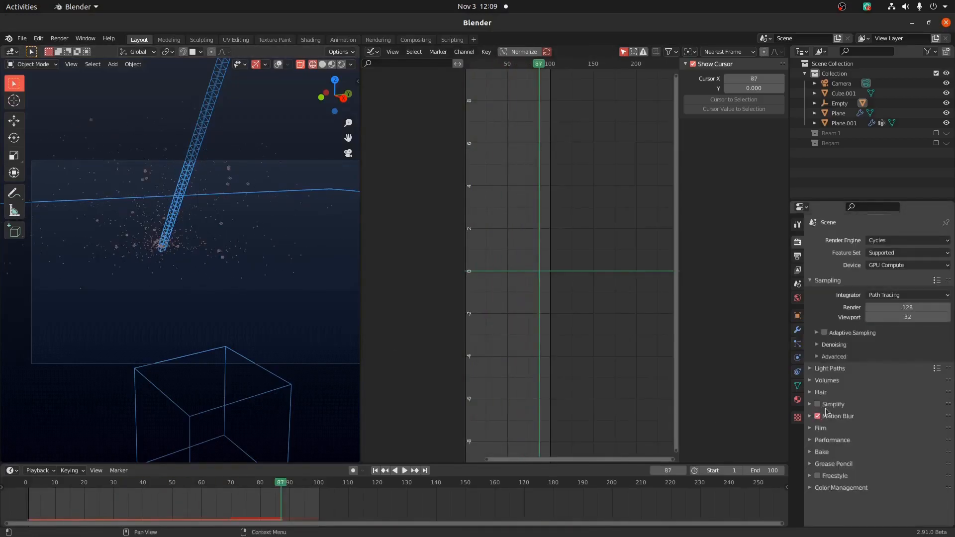
# Check the Motion Blur render setting and render the current frame to inspect the sparks
pyautogui.click(833, 418)
pyautogui.click(833, 419)
pyautogui.click(59, 38)
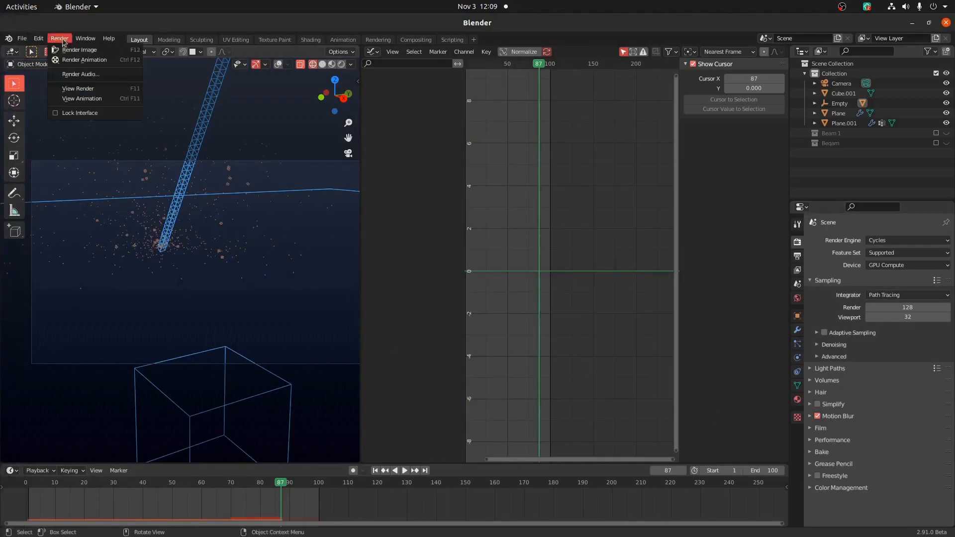
pyautogui.click(79, 50)
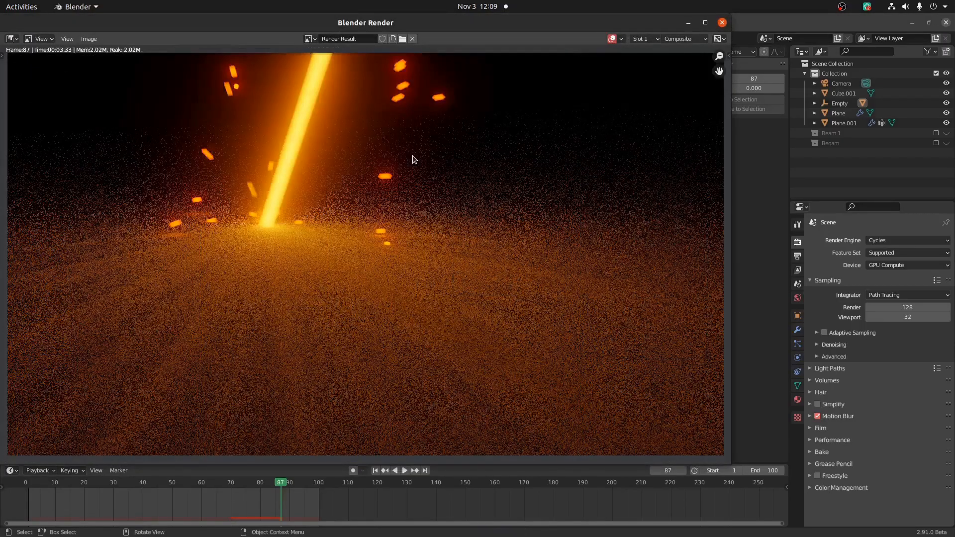
pyautogui.scroll(-2, 230, 110)
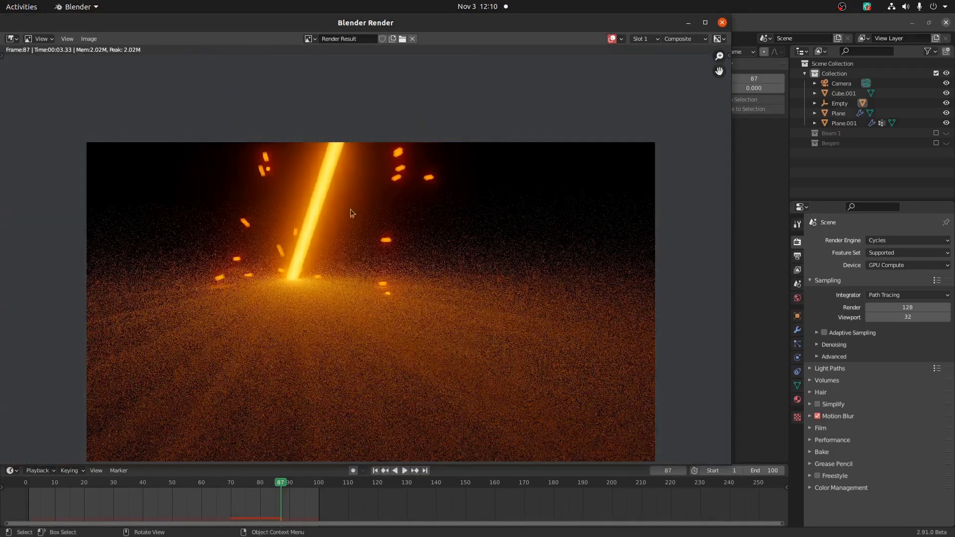
pyautogui.press('Escape')
# Reduce the render scale of ParticleSettings.001 to 0.01 and bake its cache
pyautogui.click(798, 344)
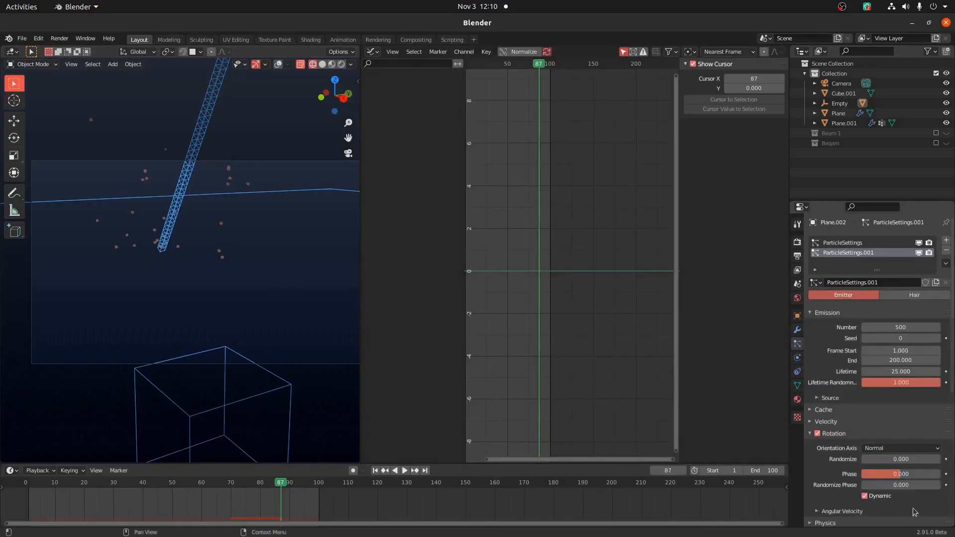
pyautogui.scroll(-5, 903, 499)
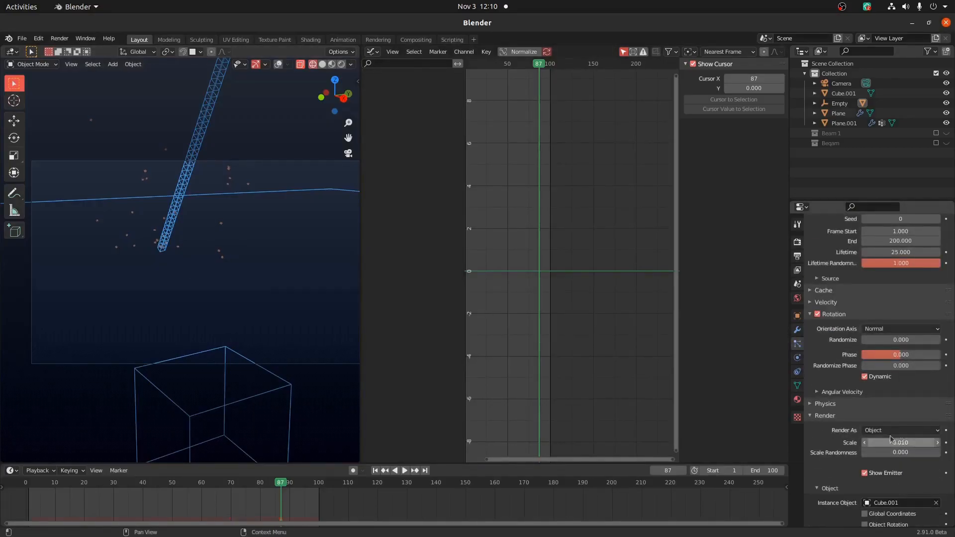
pyautogui.click(823, 290)
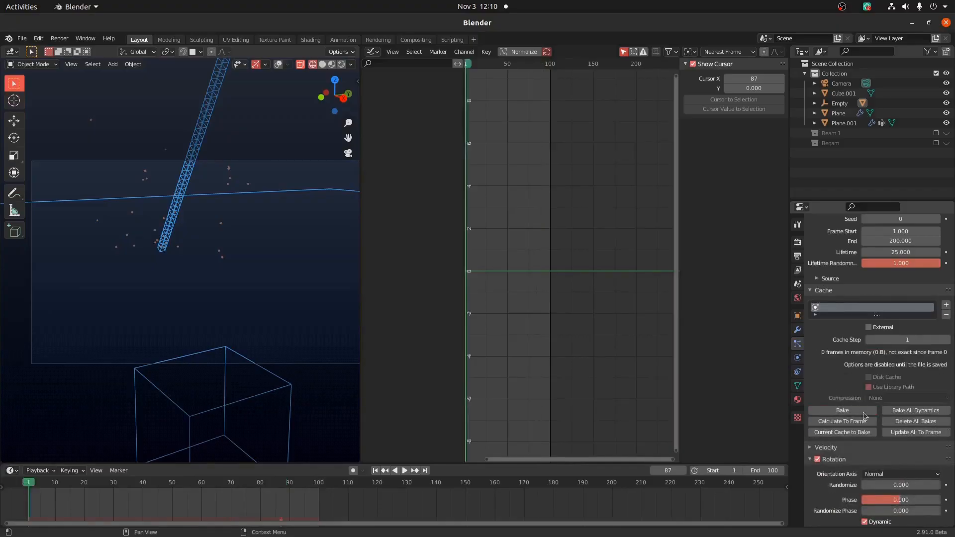
# Select the original ParticleSettings system and bake its cache
pyautogui.scroll(6, 876, 294)
pyautogui.click(833, 243)
pyautogui.scroll(-7, 870, 352)
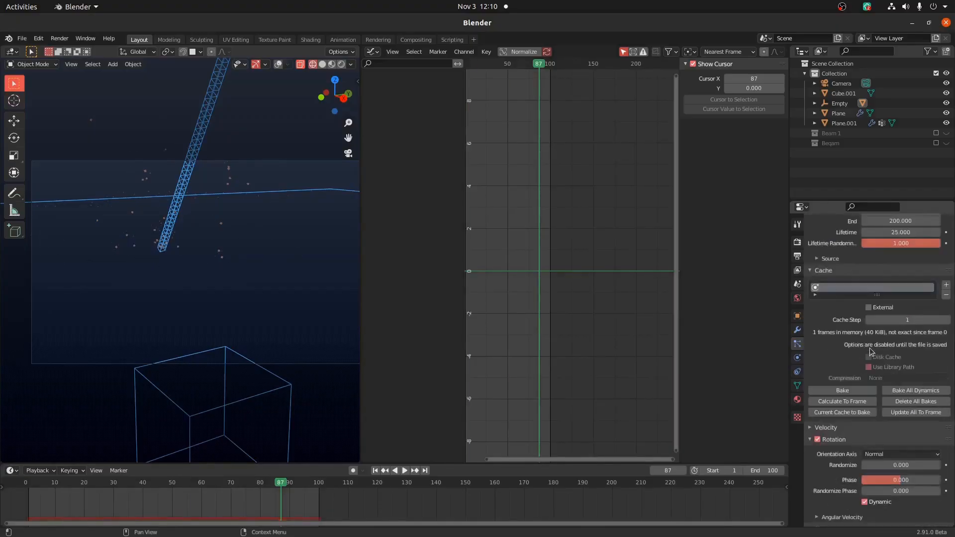
pyautogui.scroll(5, 910, 338)
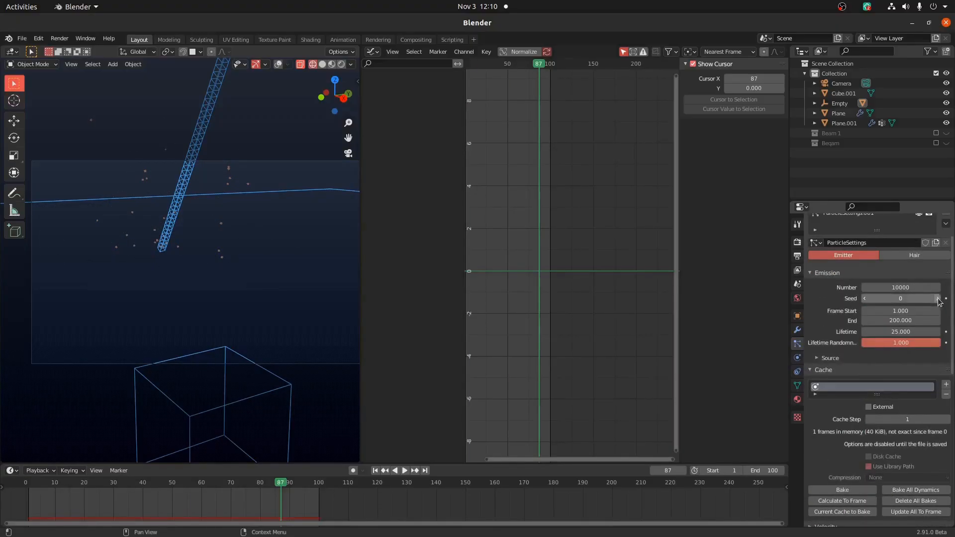
pyautogui.scroll(-8, 900, 298)
pyautogui.click(841, 291)
# Render the current frame with both spark systems and inspect the particles near the beam's base up close
pyautogui.press('F12')
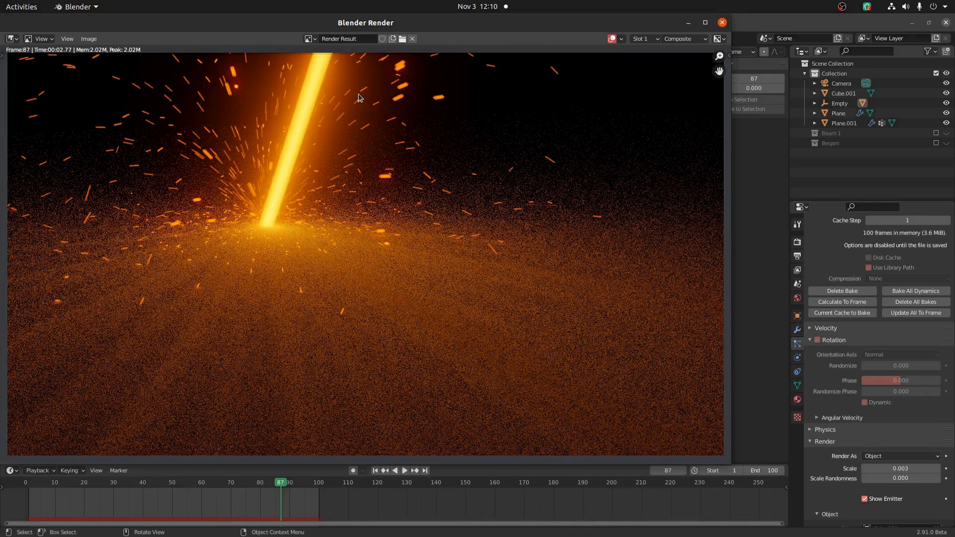
pyautogui.click(723, 24)
pyautogui.scroll(3, 219, 248)
pyautogui.moveTo(171, 245); pyautogui.dragTo(209, 267, button='middle')
pyautogui.scroll(3, 241, 281)
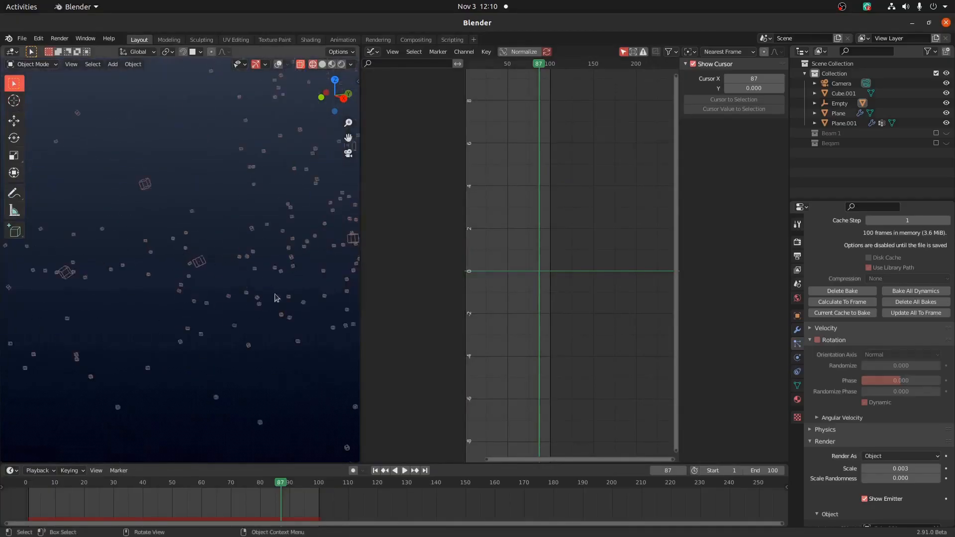
pyautogui.scroll(-4, 273, 298)
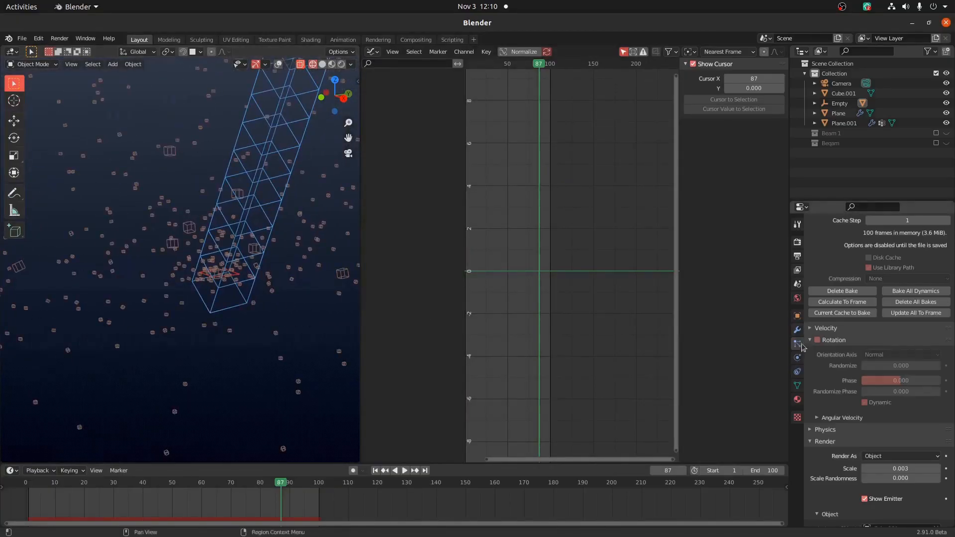
# Change the emitter plane's surface shader to Emission with an orange color and a strength of 245.2
pyautogui.click(798, 399)
pyautogui.click(914, 316)
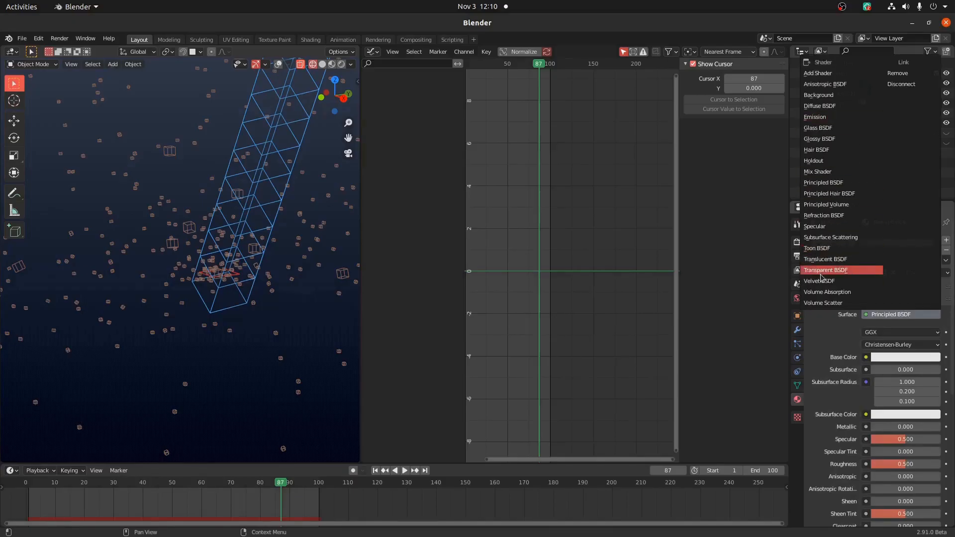
pyautogui.click(843, 270)
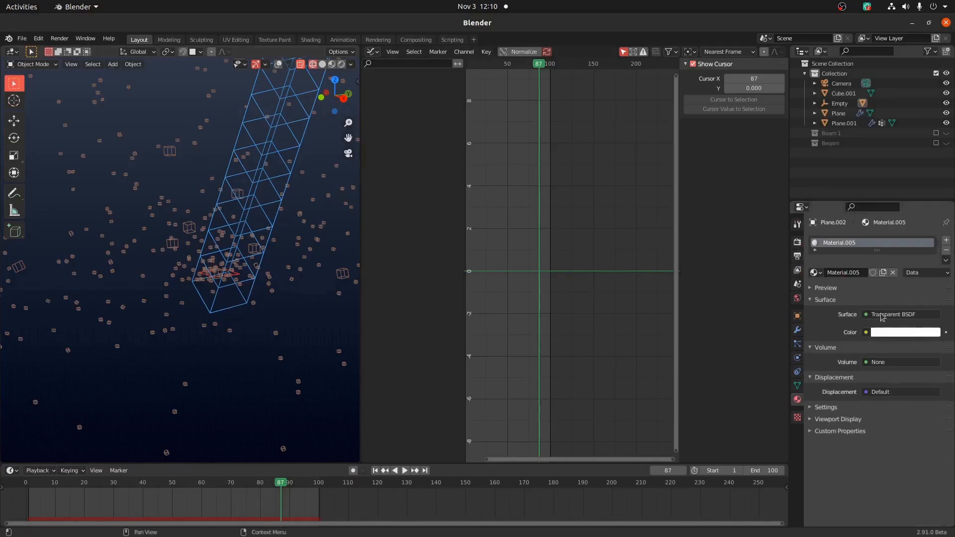
pyautogui.click(880, 315)
pyautogui.click(827, 117)
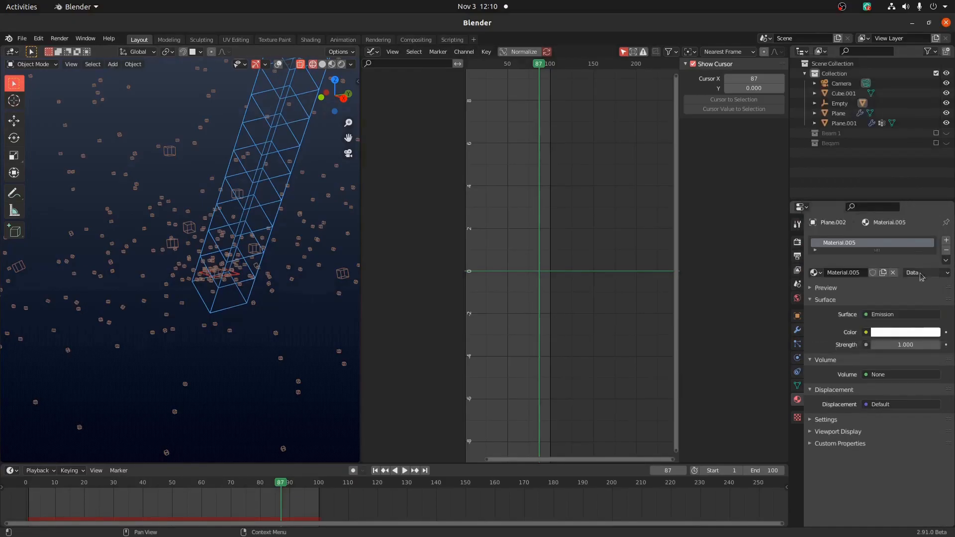
pyautogui.click(894, 336)
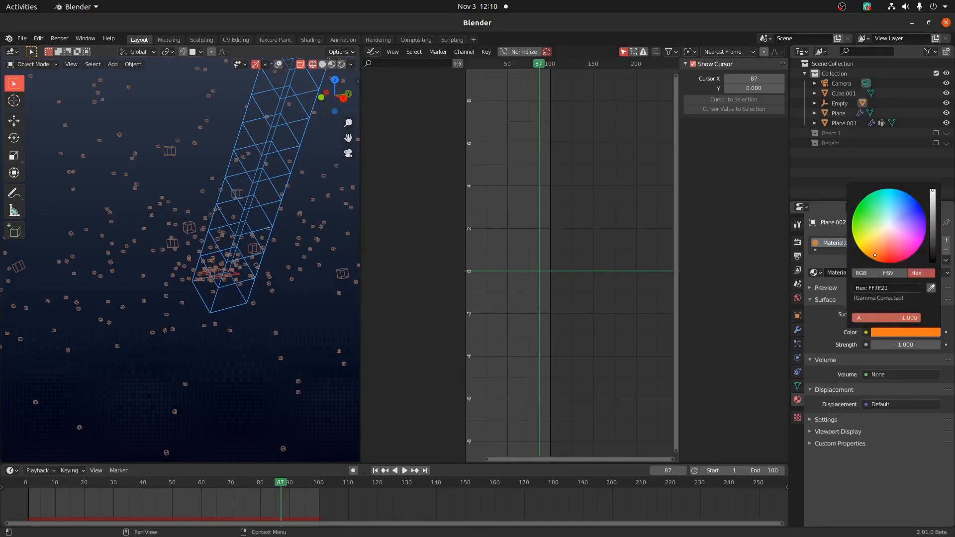
pyautogui.moveTo(894, 345); pyautogui.dragTo(940, 345)
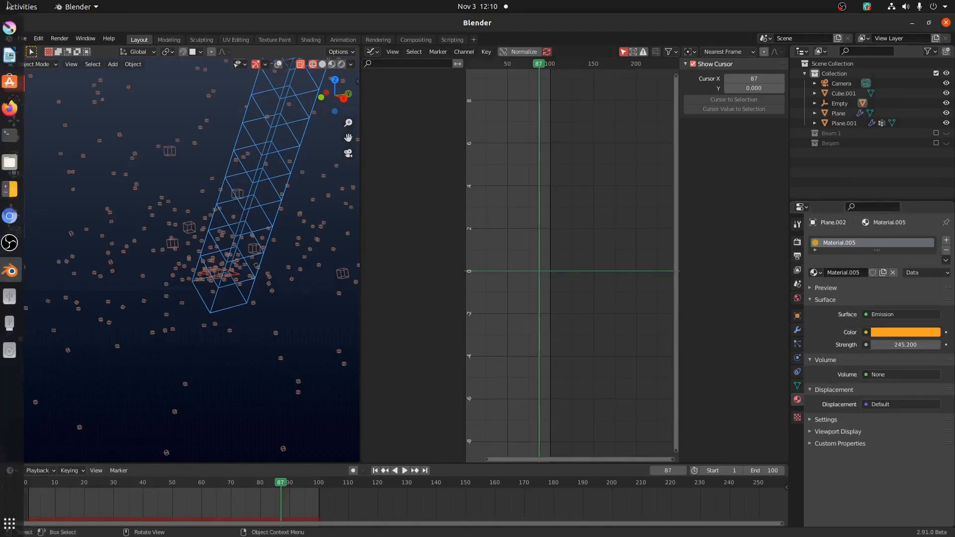
# Render the current frame to check the glow of the emitter plane at the beam's impact point
pyautogui.click(65, 38)
pyautogui.click(70, 50)
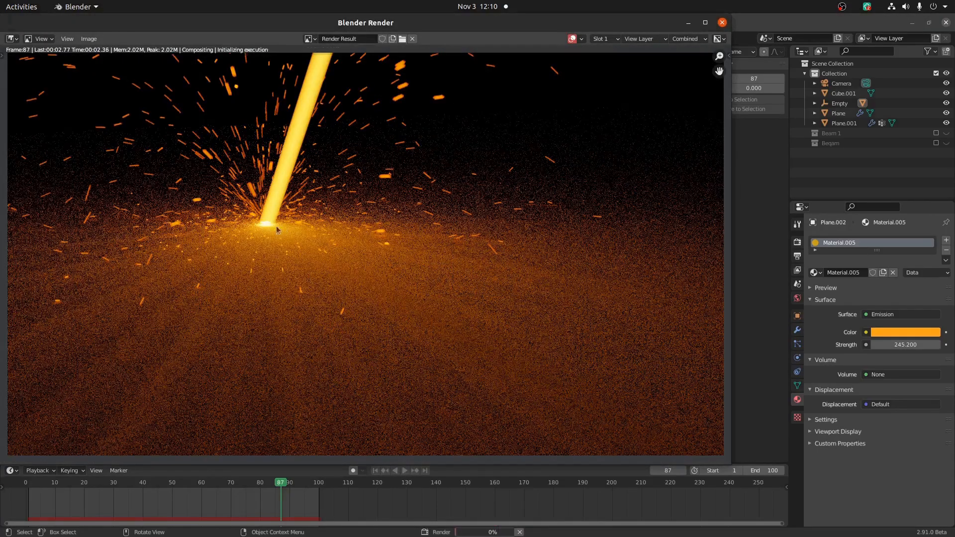
pyautogui.press('Escape')
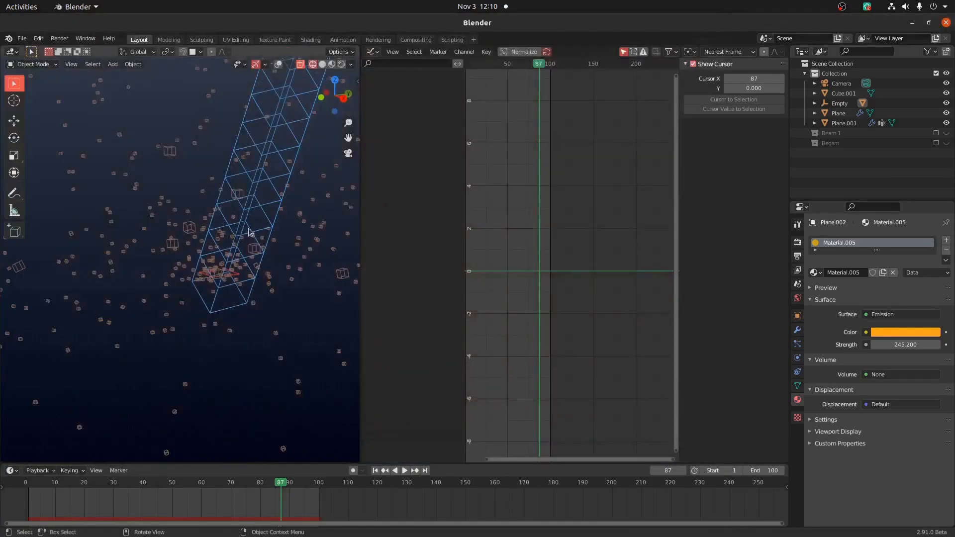
# Switch the viewport to solid shading, raise the emitter plane's emission strength to 1000 and render the frame again
pyautogui.hotkey('shift', 'z')
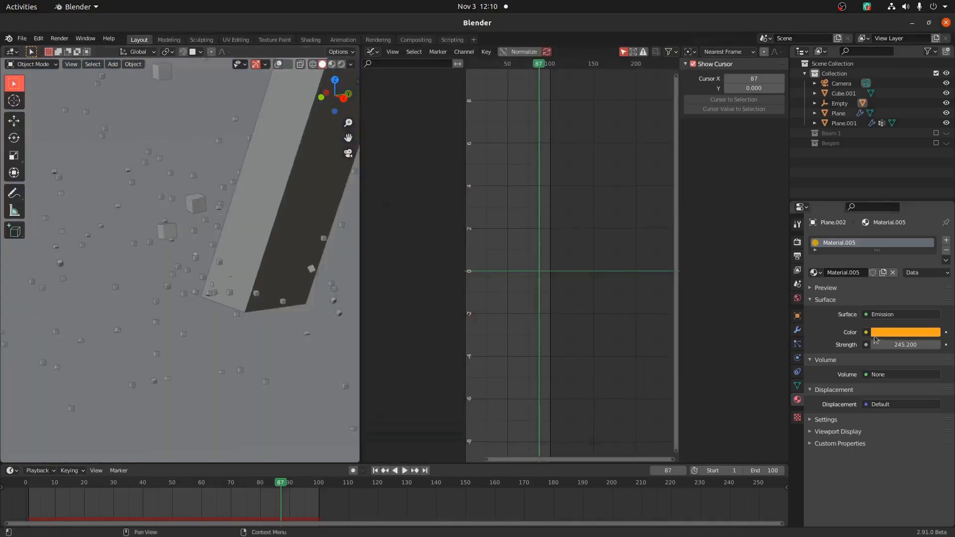
pyautogui.click(898, 332)
pyautogui.click(902, 345)
pyautogui.write('1000')
pyautogui.press('Return')
pyautogui.press('F12')
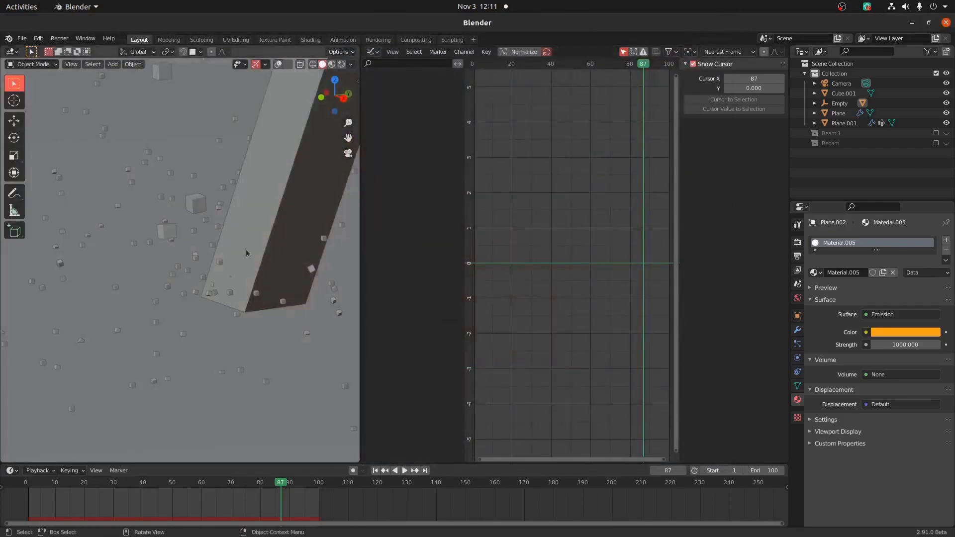
# Show the viewport overlays again and move the camera back along its local Z axis to frame more of the scene
pyautogui.scroll(-5, 168, 255)
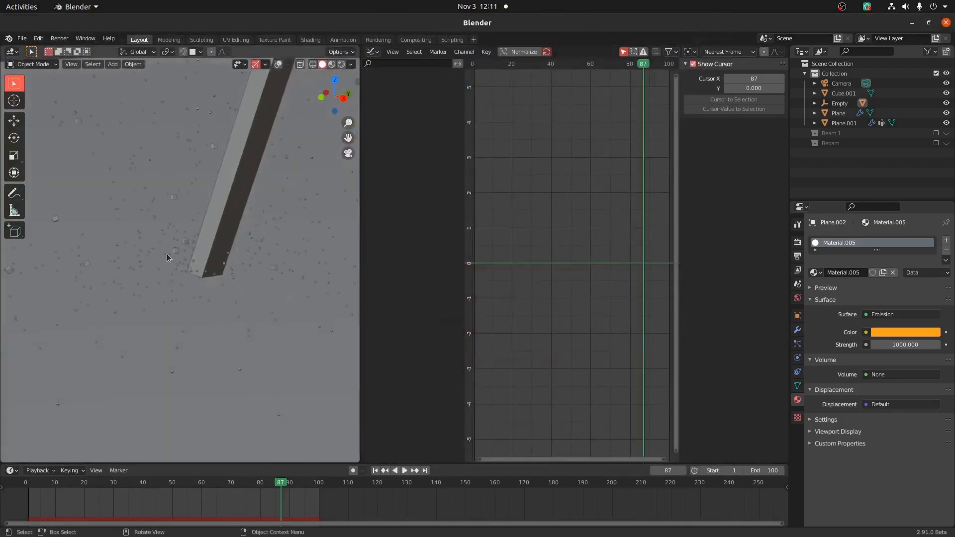
pyautogui.hotkey('shift', 'alt', 'z')
pyautogui.click(215, 158)
pyautogui.scroll(-3, 224, 183)
pyautogui.press('g')
pyautogui.press('z')
pyautogui.press('z')
pyautogui.click(227, 204)
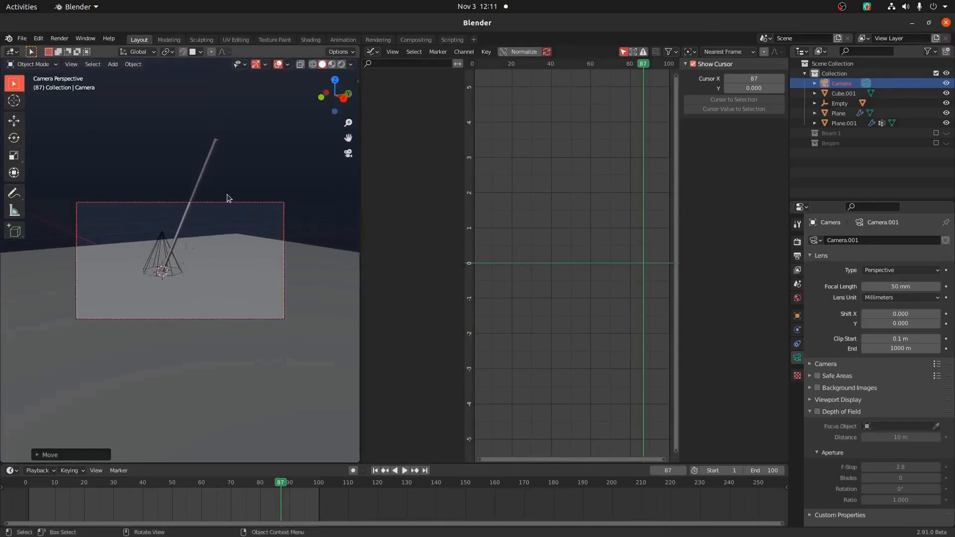
pyautogui.scroll(3, 227, 199)
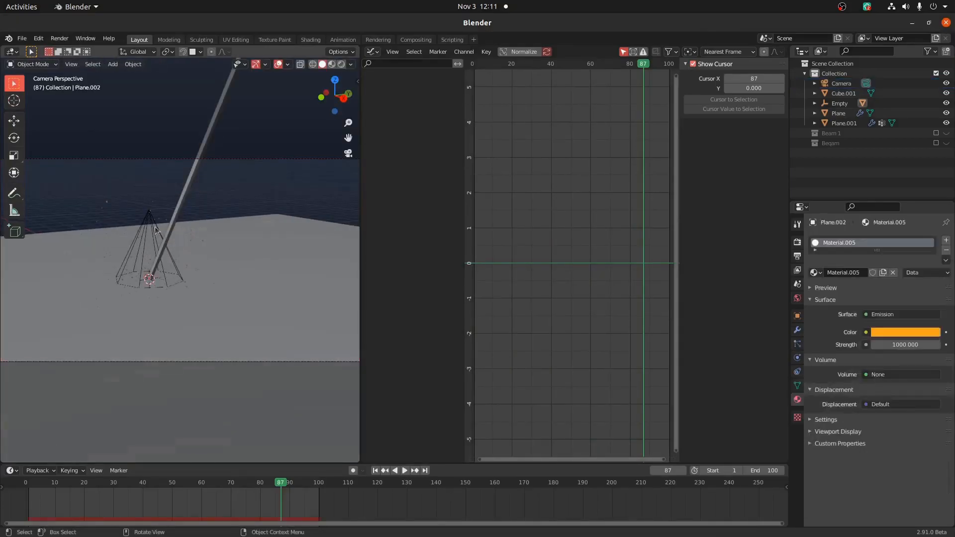
# Play the animation through, select the cone empty and insert location keyframes on all three axes at frame 95
pyautogui.press('space')
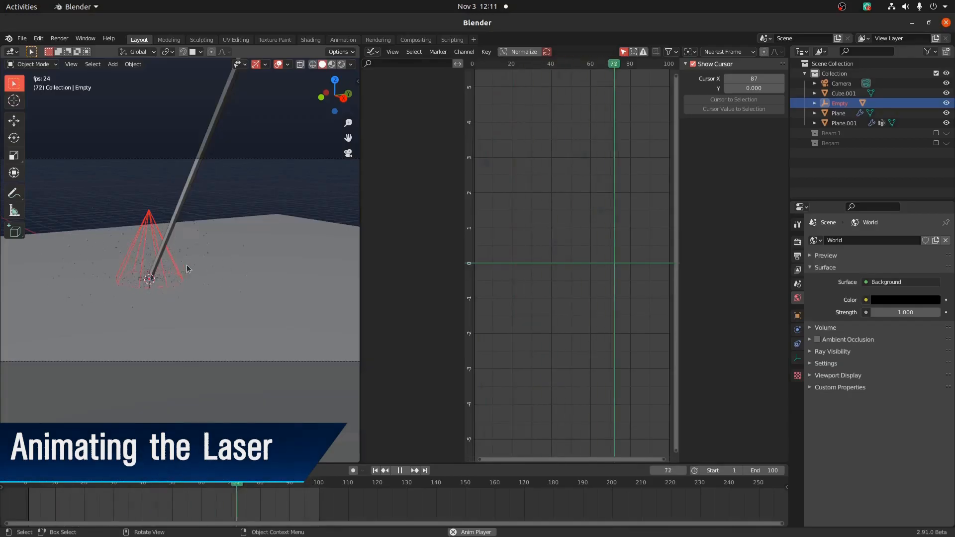
pyautogui.press('space')
pyautogui.press('z')
pyautogui.click(50, 228)
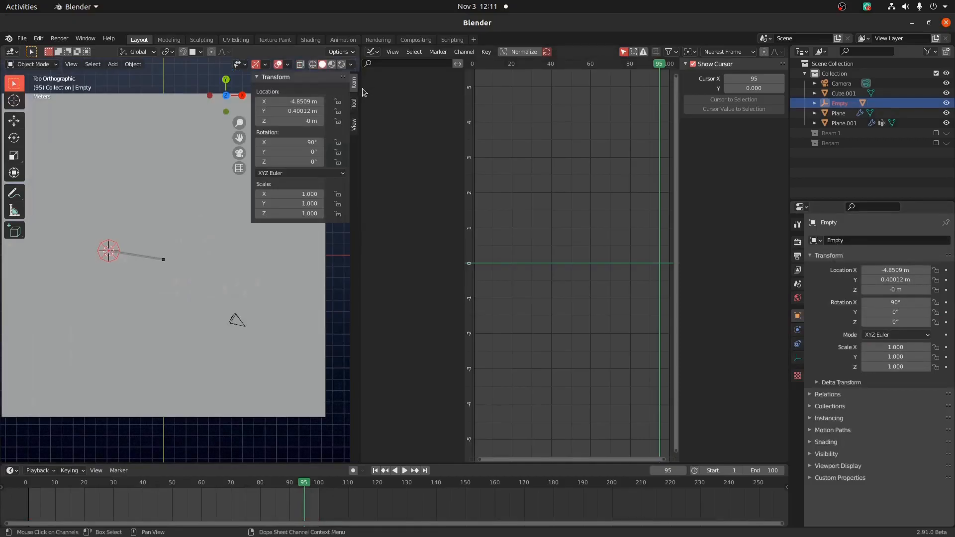
pyautogui.rightClick(275, 105)
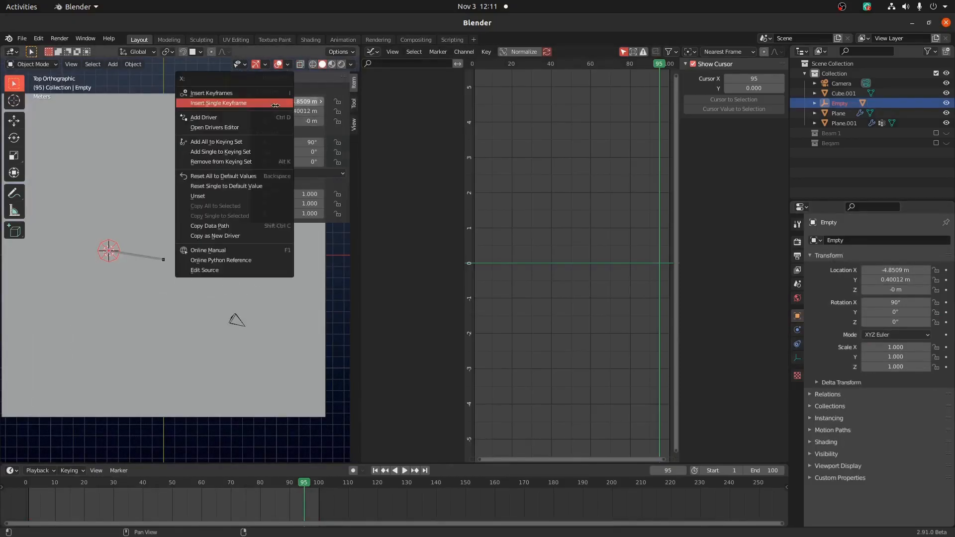
pyautogui.click(237, 93)
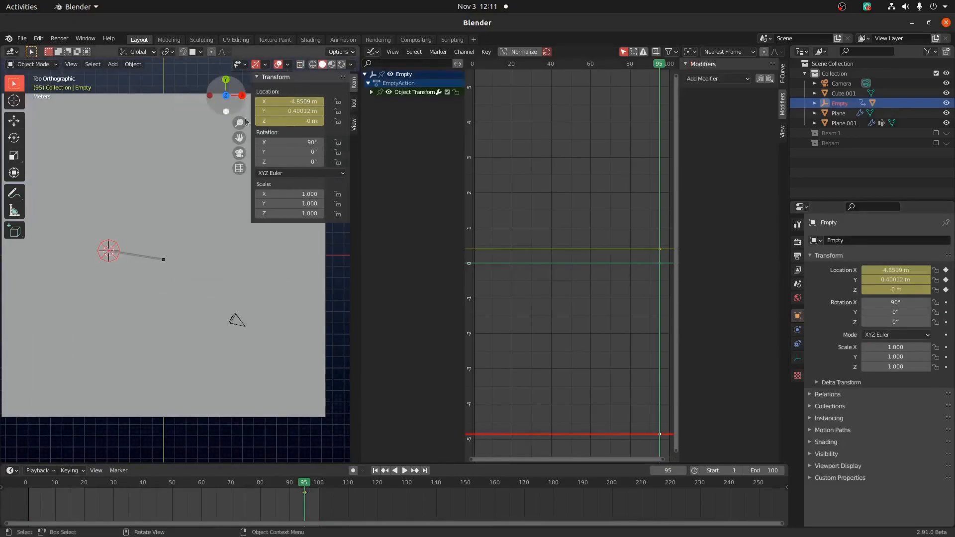
pyautogui.press('n')
pyautogui.moveTo(150, 249)
pyautogui.keyDown('shift'); pyautogui.mouseDown(button='middle')
pyautogui.moveTo(257, 249)
pyautogui.moveTo(163, 248)
pyautogui.mouseUp(button='middle'); pyautogui.keyUp('shift')
pyautogui.scroll(2, 256, 248)
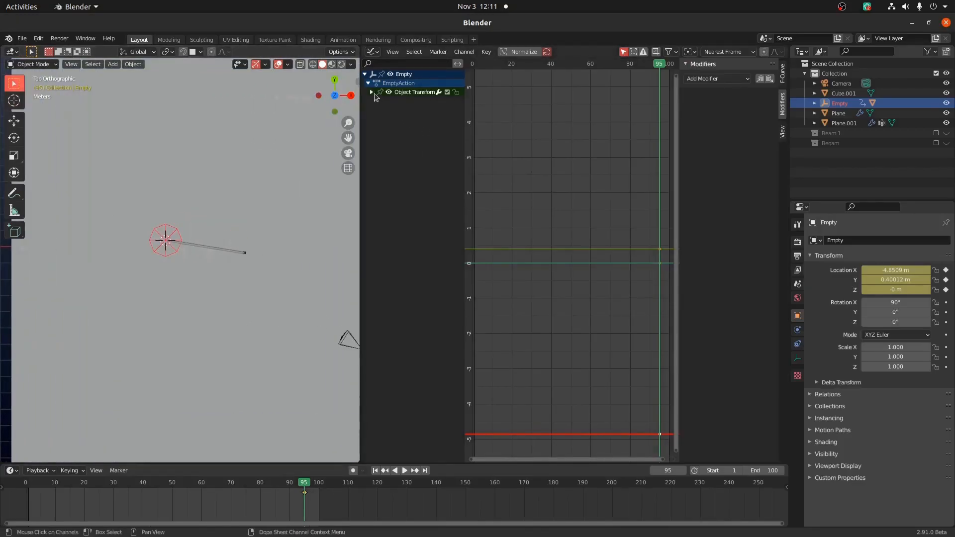
# Add a Generator modifier to the empty's X Location curve and set its x coefficient to 0.1
pyautogui.click(372, 92)
pyautogui.click(718, 78)
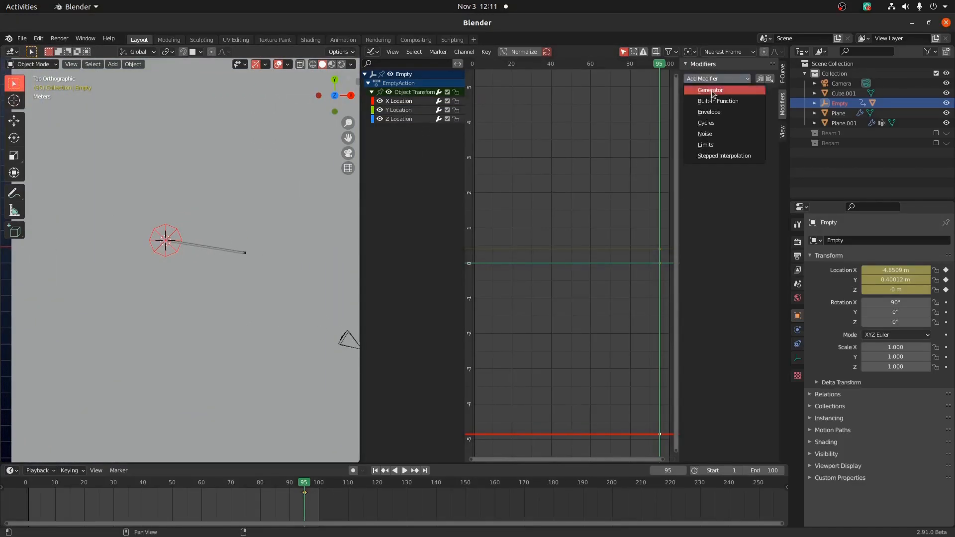
pyautogui.click(719, 88)
pyautogui.click(724, 164)
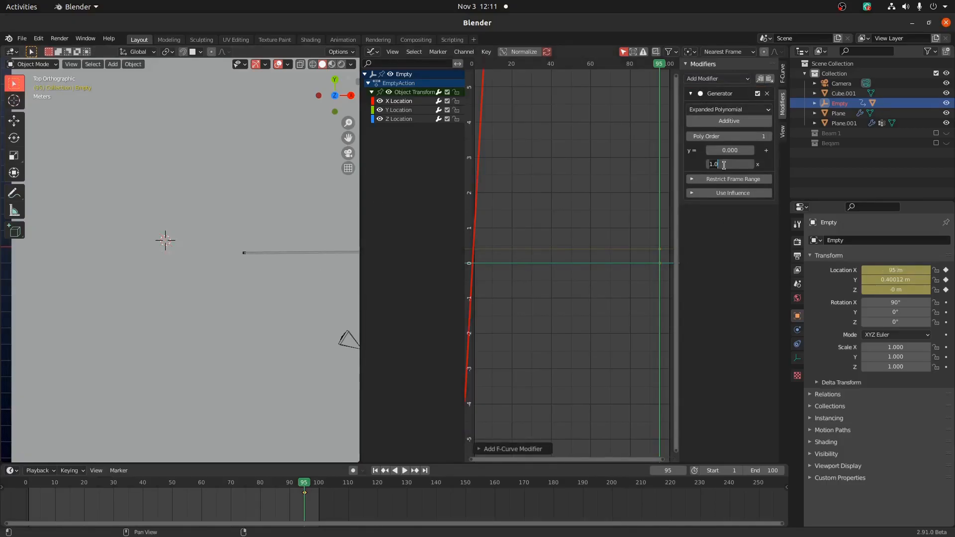
pyautogui.write('0.1')
pyautogui.press('Return')
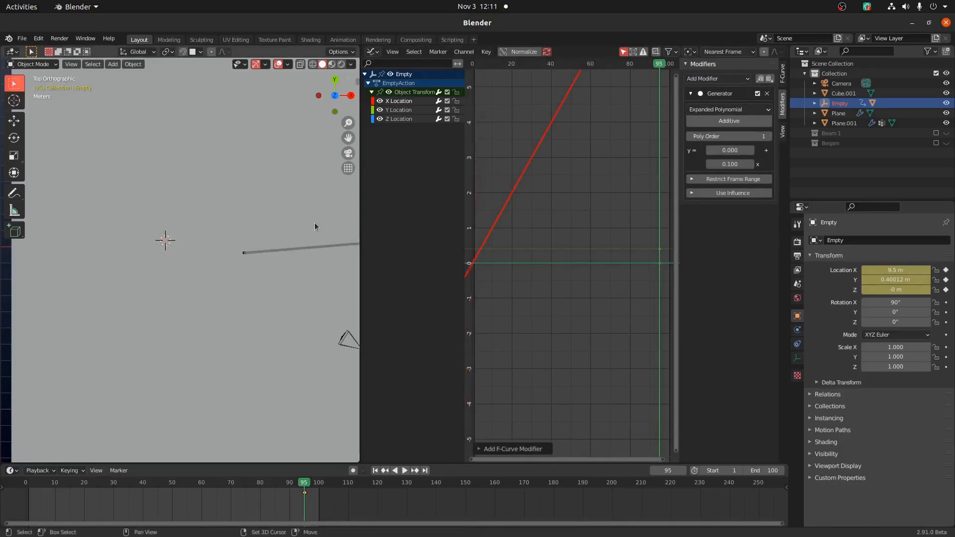
# Go back to frame 1 and set the Generator's constant offset to -6.5 to shift the empty's starting position
pyautogui.hotkey('shift', 'Left')
pyautogui.scroll(-2, 280, 222)
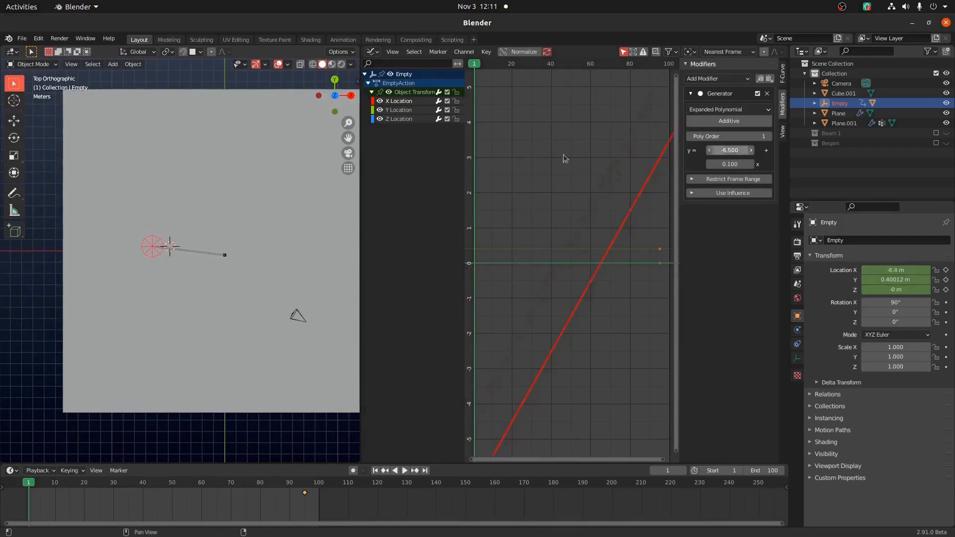
pyautogui.press('KP_0')
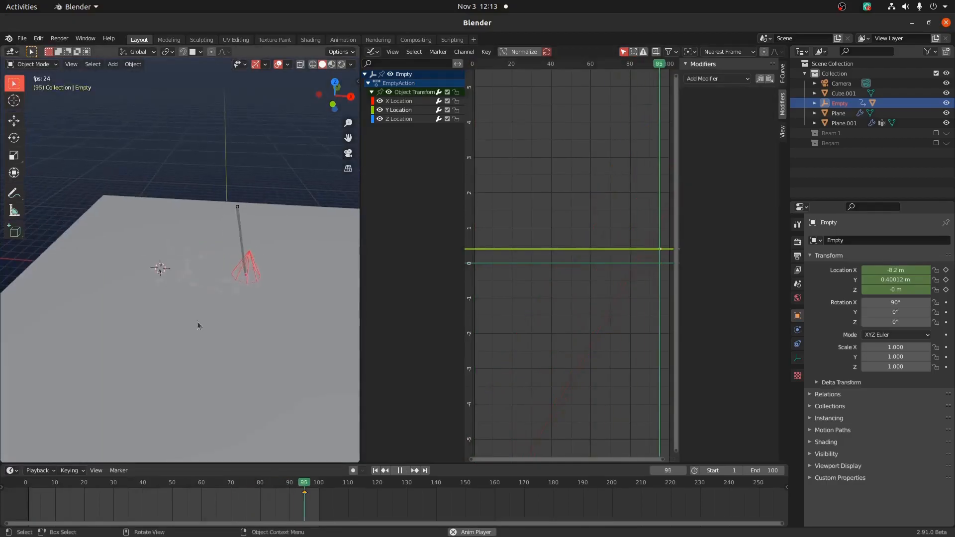
# Add a Noise modifier to the empty's Y Location curve with scale 25.1 and strength 2.9
pyautogui.click(715, 79)
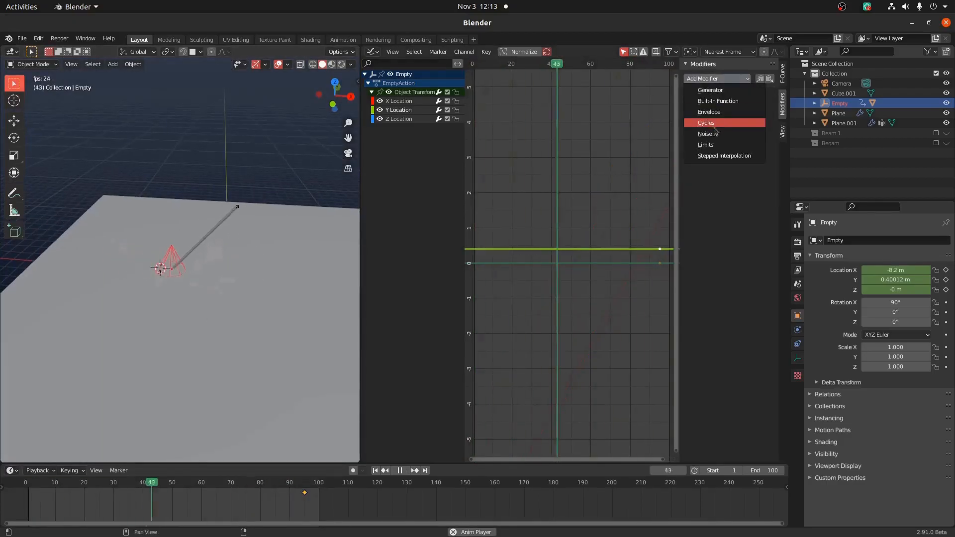
pyautogui.click(714, 134)
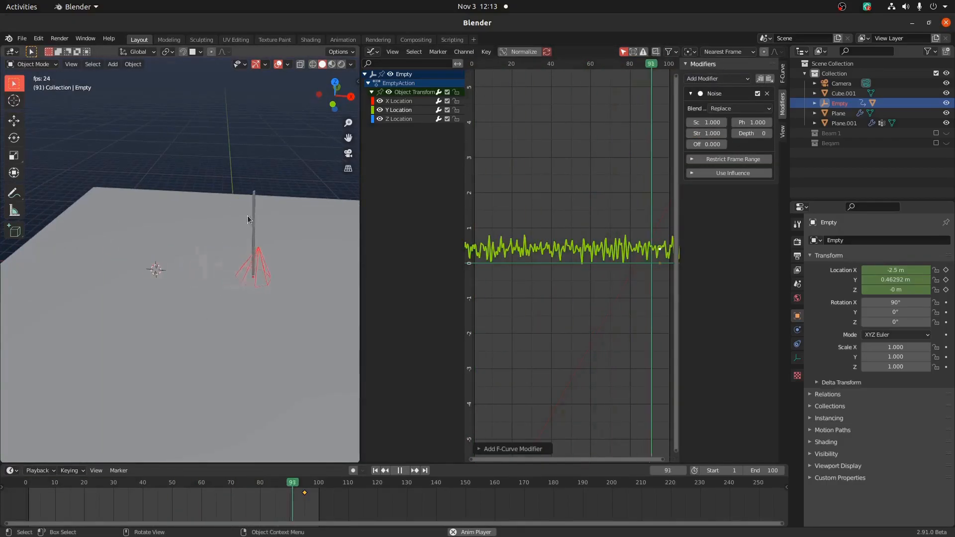
pyautogui.press('KP_7')
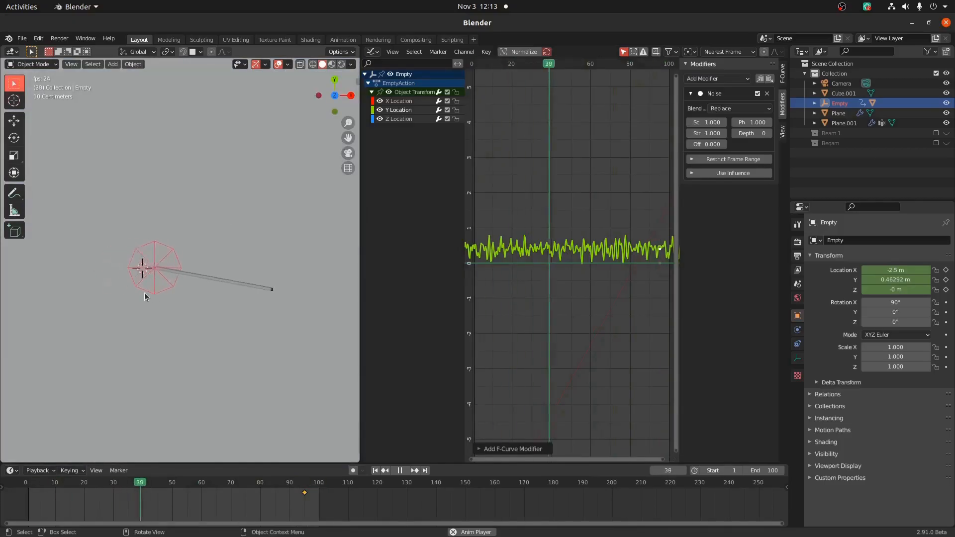
pyautogui.moveTo(706, 123); pyautogui.dragTo(748, 122)
pyautogui.click(706, 122)
pyautogui.press('Return')
pyautogui.moveTo(706, 133); pyautogui.dragTo(780, 122)
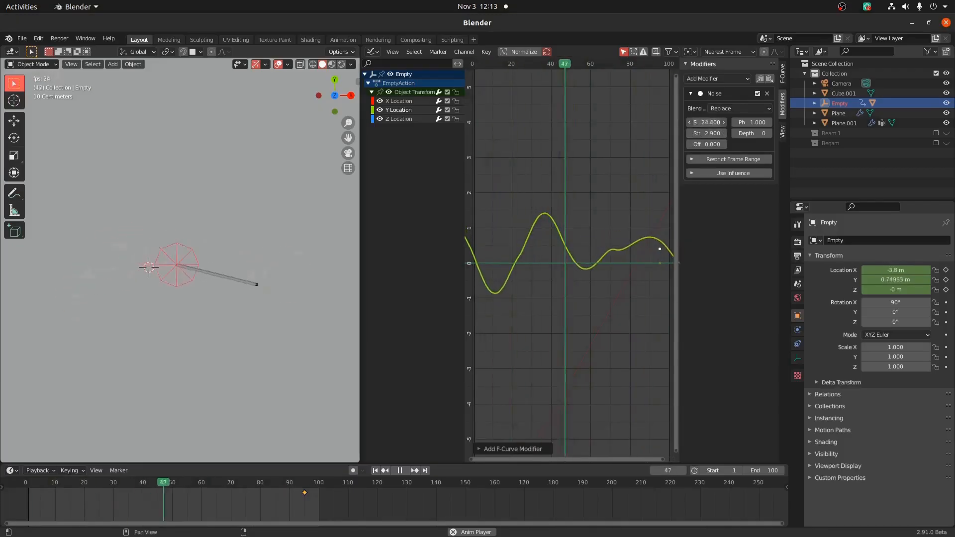
# Look through the camera and render frame 64 to check how the sparks follow the moving beam
pyautogui.press('KP_0')
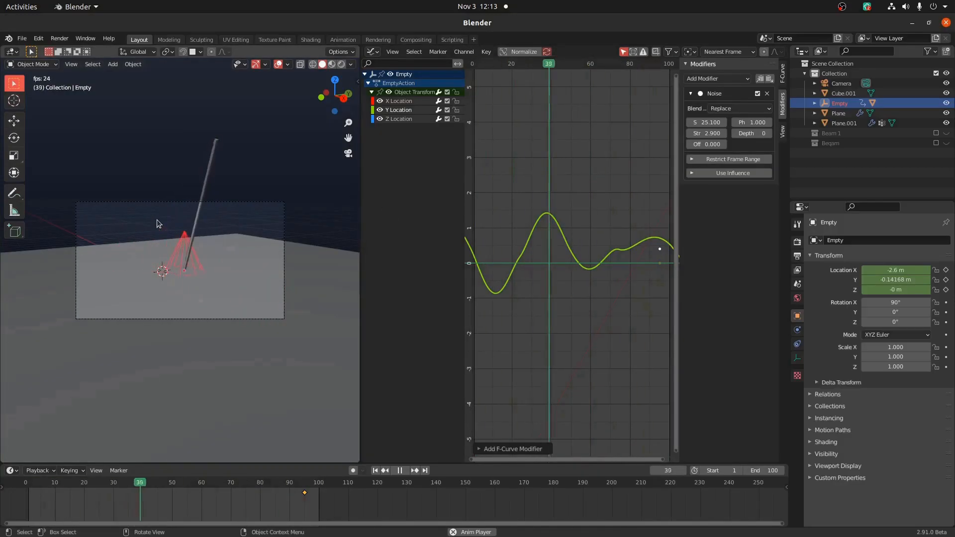
pyautogui.press('Home')
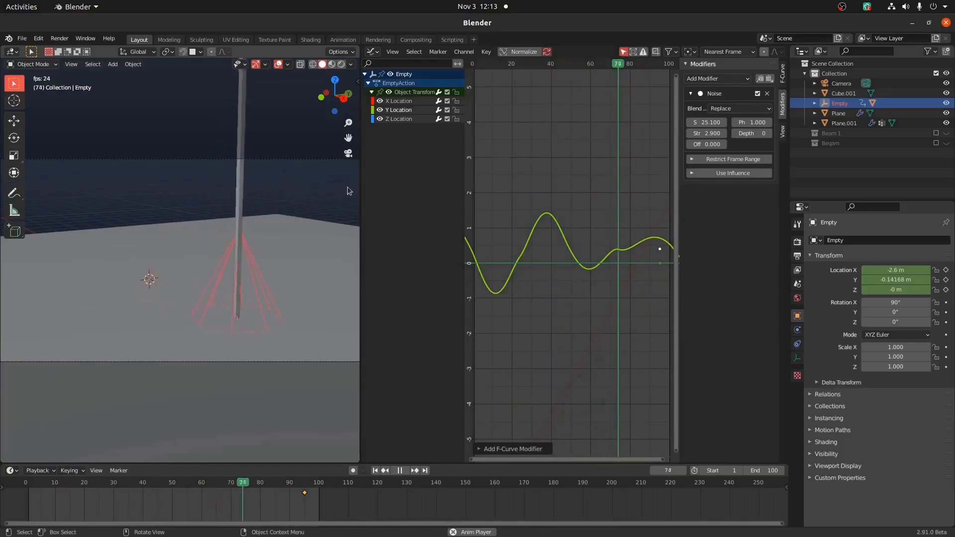
pyautogui.scroll(-1, 334, 189)
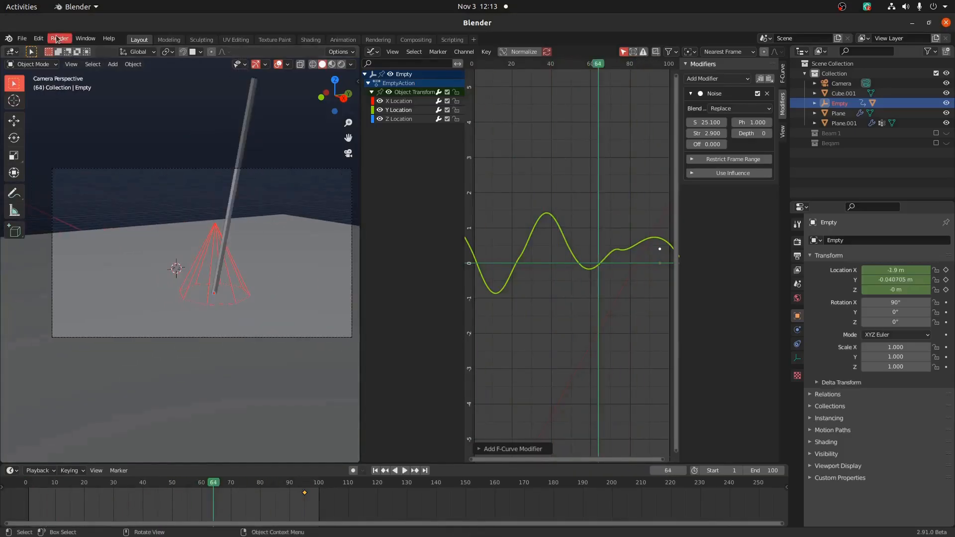
pyautogui.click(57, 39)
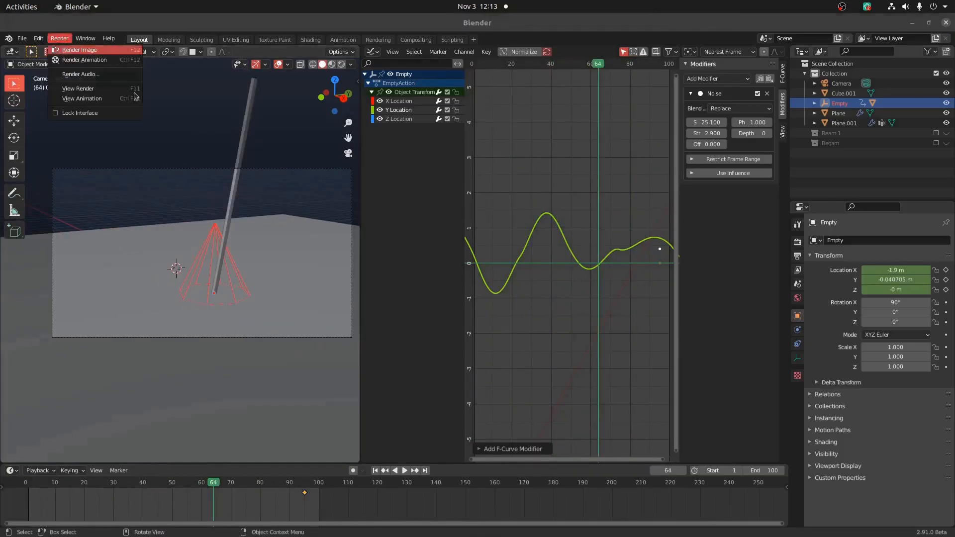
pyautogui.click(70, 48)
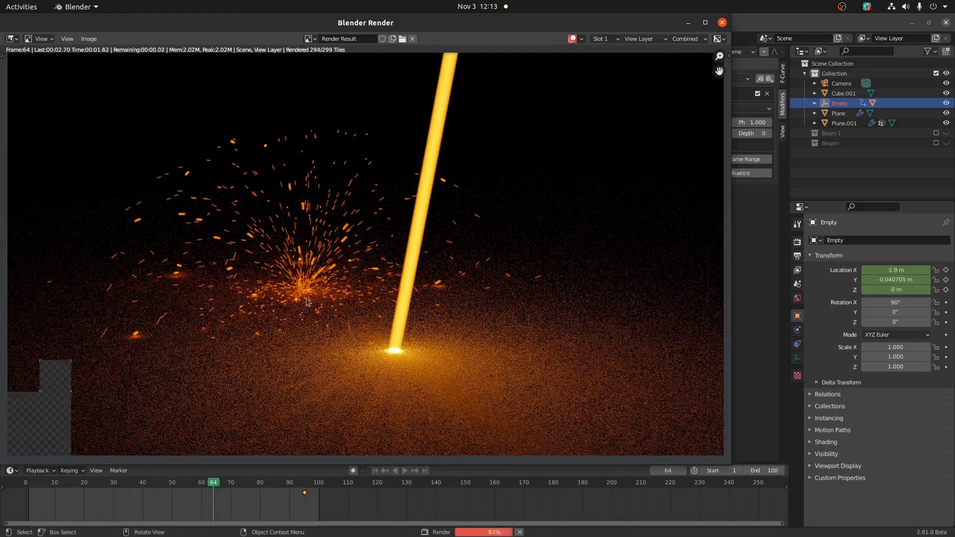
pyautogui.click(723, 23)
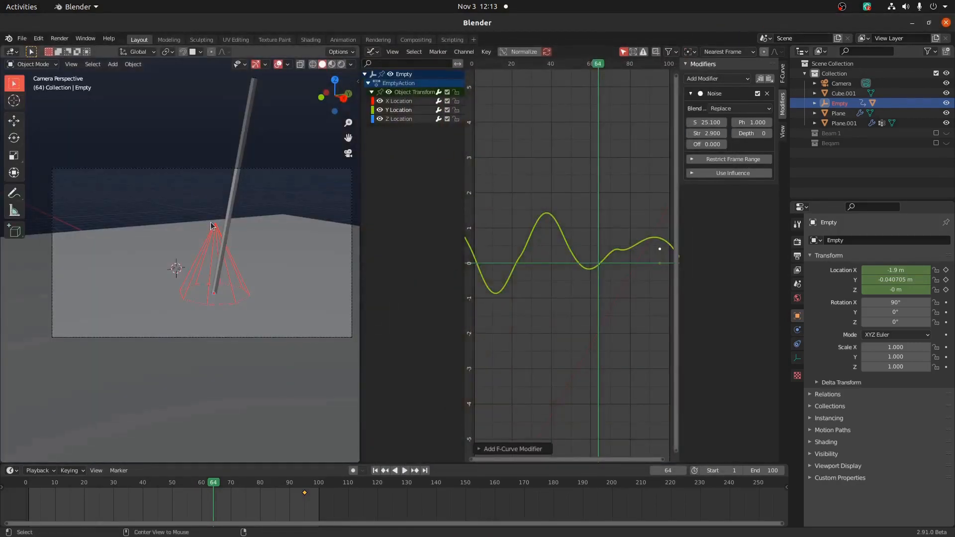
# Select the emitter plane at the beam's base in wireframe shading and rebake the ParticleSettings system
pyautogui.click(215, 294)
pyautogui.click(215, 294)
pyautogui.scroll(6, 215, 294)
pyautogui.press('z')
pyautogui.click(180, 366)
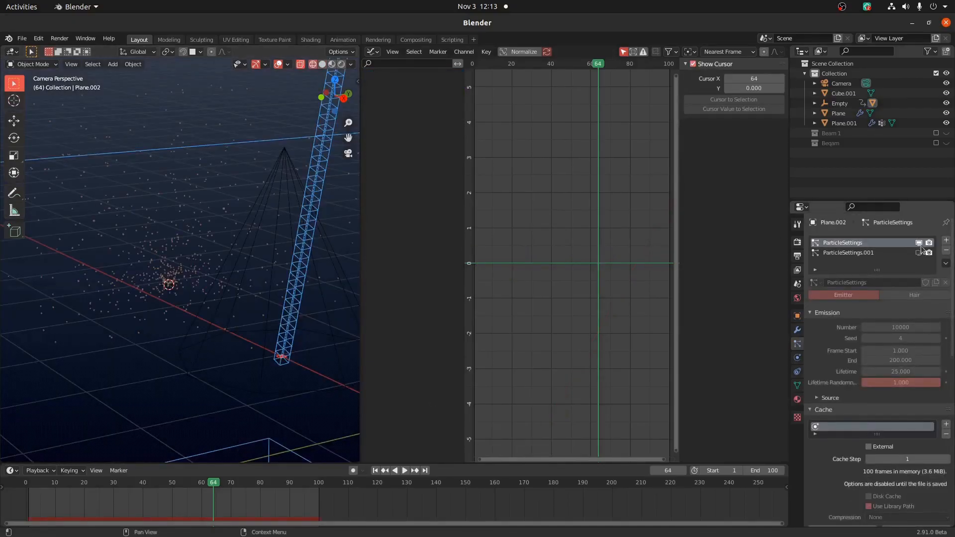
pyautogui.scroll(-5, 848, 251)
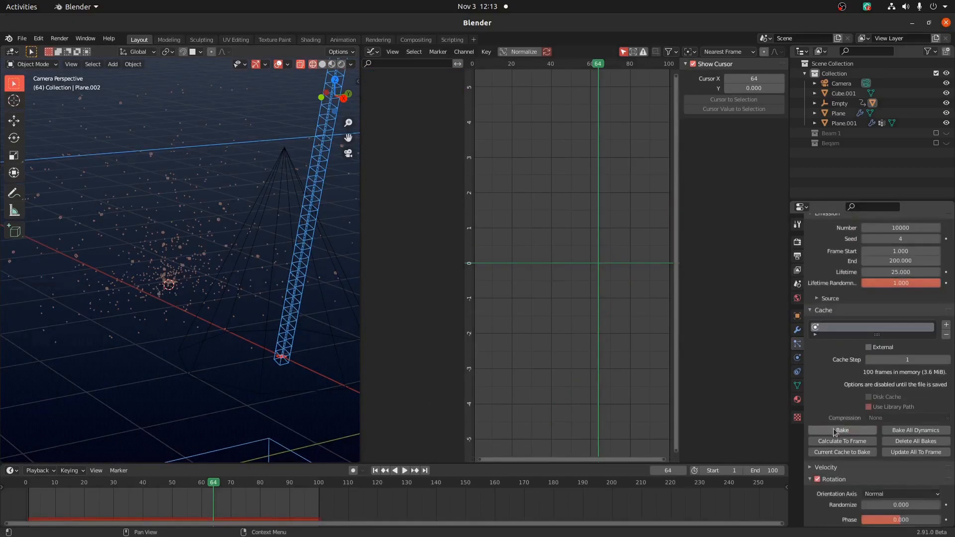
pyautogui.click(835, 430)
# Rebake the emitter plane's second particle system, ParticleSettings.001
pyautogui.scroll(5, 858, 323)
pyautogui.click(847, 253)
pyautogui.scroll(-7, 845, 256)
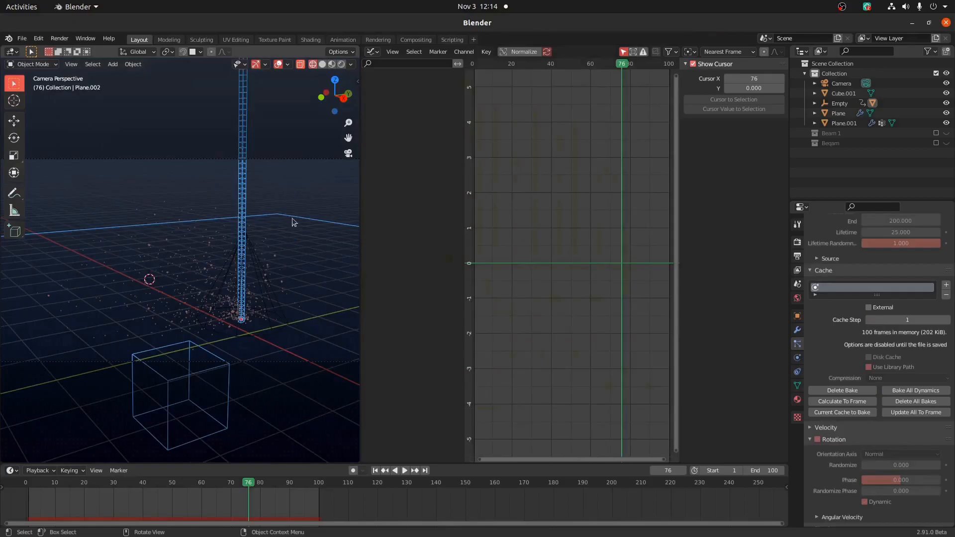
# Inspect the floor, beam and rebaked sparks from other angles and return to the camera view
pyautogui.click(294, 221)
pyautogui.moveTo(98, 260); pyautogui.dragTo(230, 300, button='middle')
pyautogui.moveTo(138, 267); pyautogui.dragTo(188, 257, button='middle')
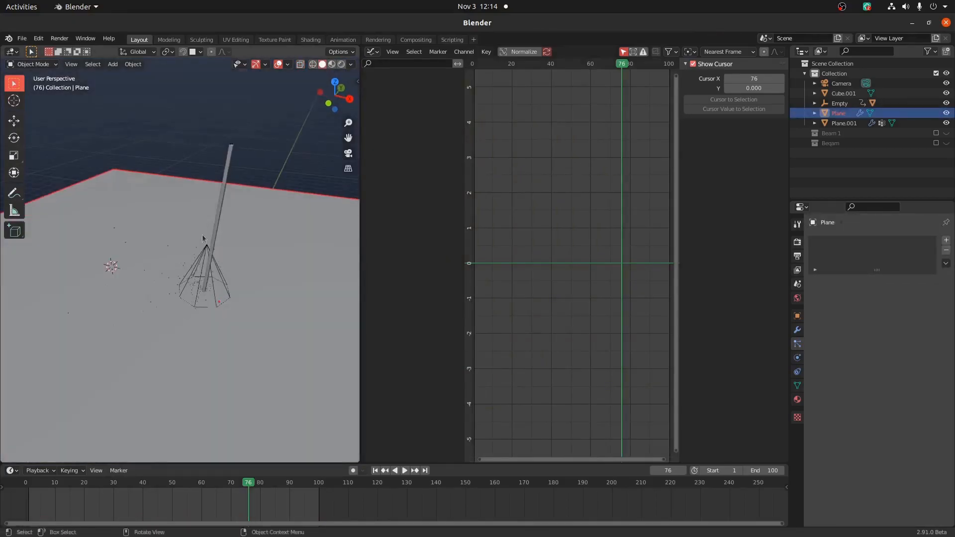
pyautogui.press('KP_Decimal')
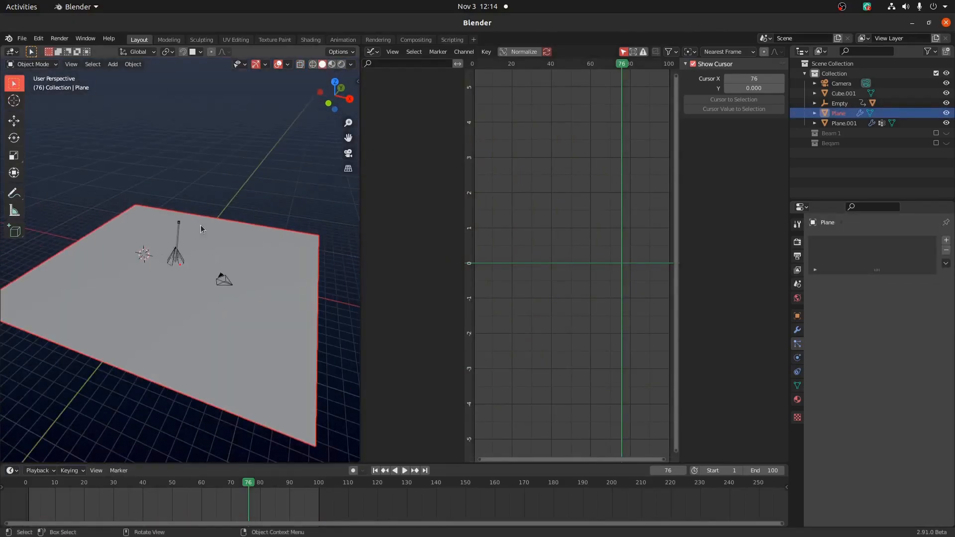
pyautogui.press('KP_0')
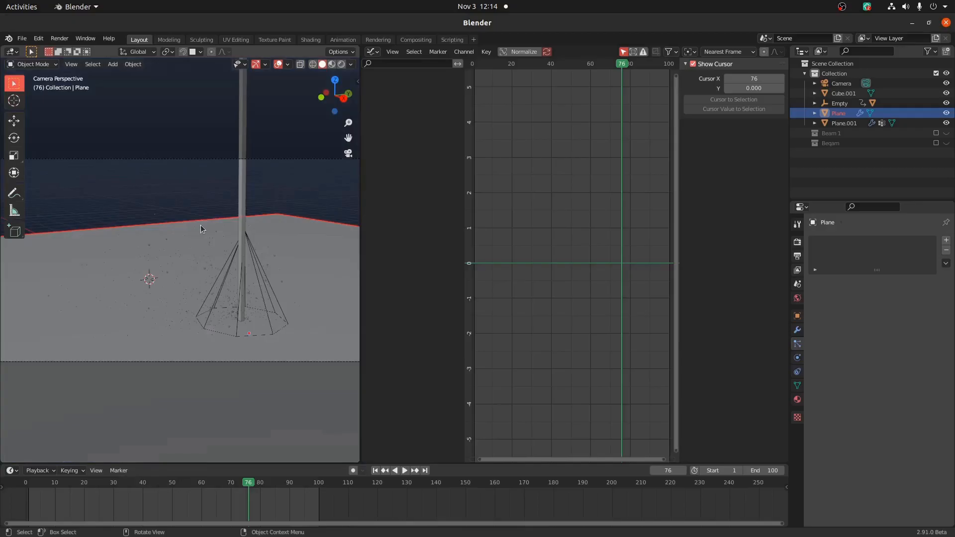
# Open the Cycles denoising settings and set the render samples to 5
pyautogui.click(255, 281)
pyautogui.click(798, 256)
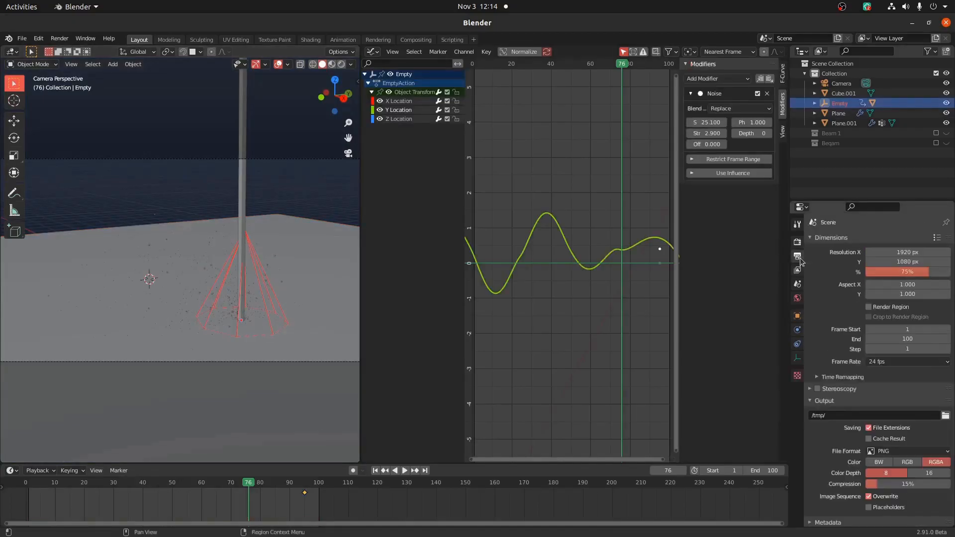
pyautogui.click(796, 242)
pyautogui.click(826, 344)
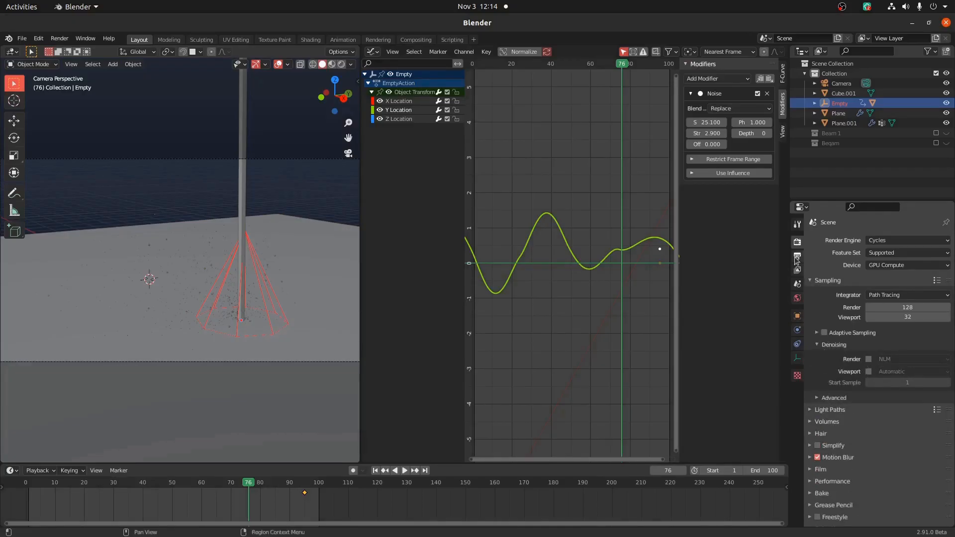
pyautogui.click(326, 249)
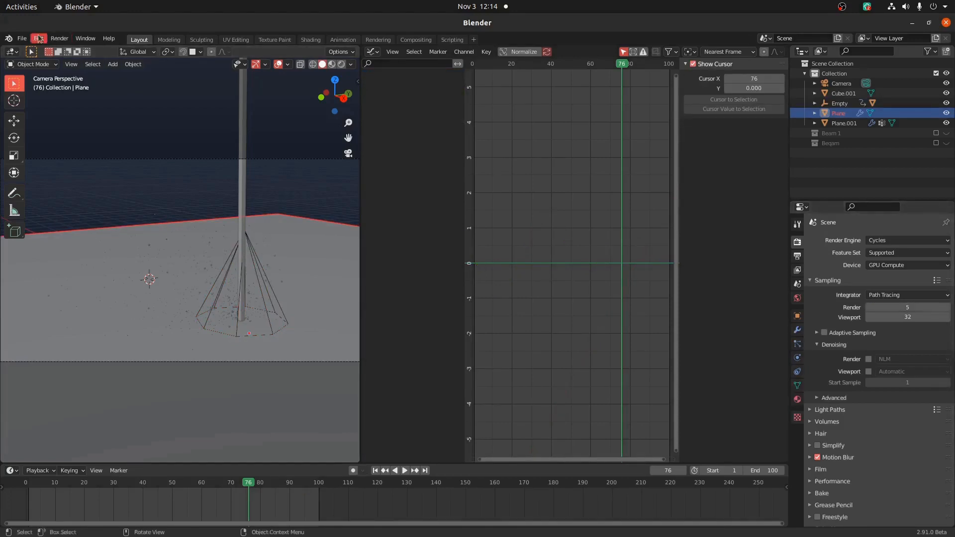
# Enable the Denoising Data pass for the view layer and render the current frame
pyautogui.click(796, 255)
pyautogui.click(797, 270)
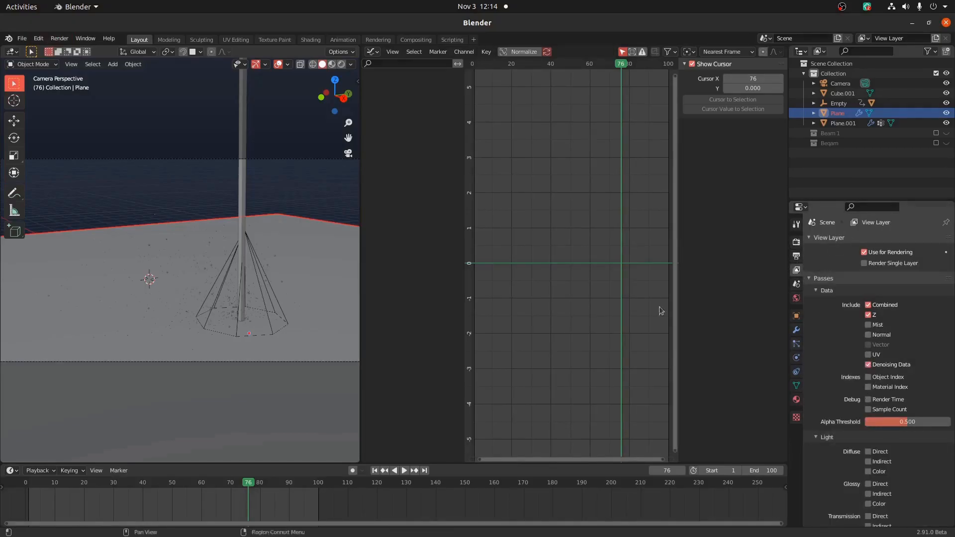
pyautogui.click(59, 39)
pyautogui.click(75, 50)
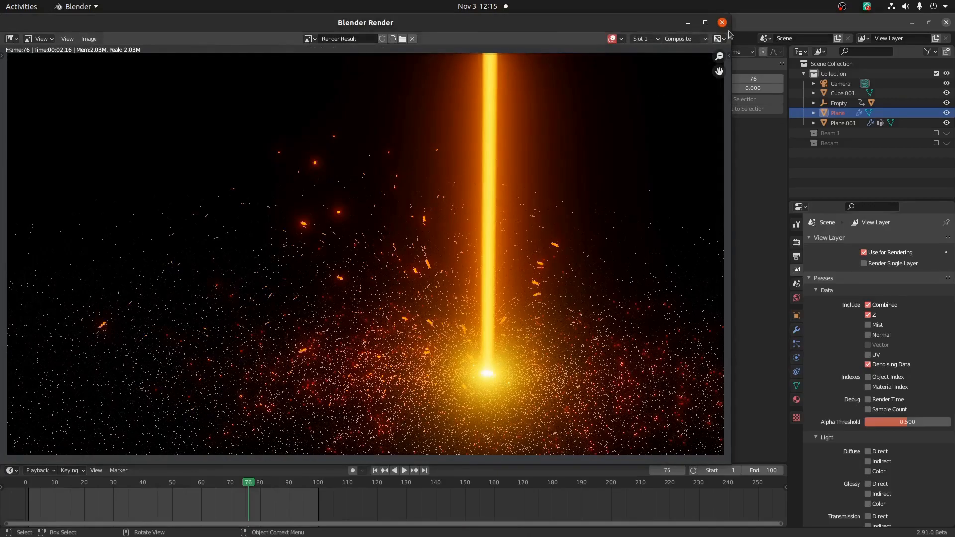
pyautogui.click(721, 23)
# In the compositor, insert a Denoise node on the link between Render Layers and Glare
pyautogui.click(416, 39)
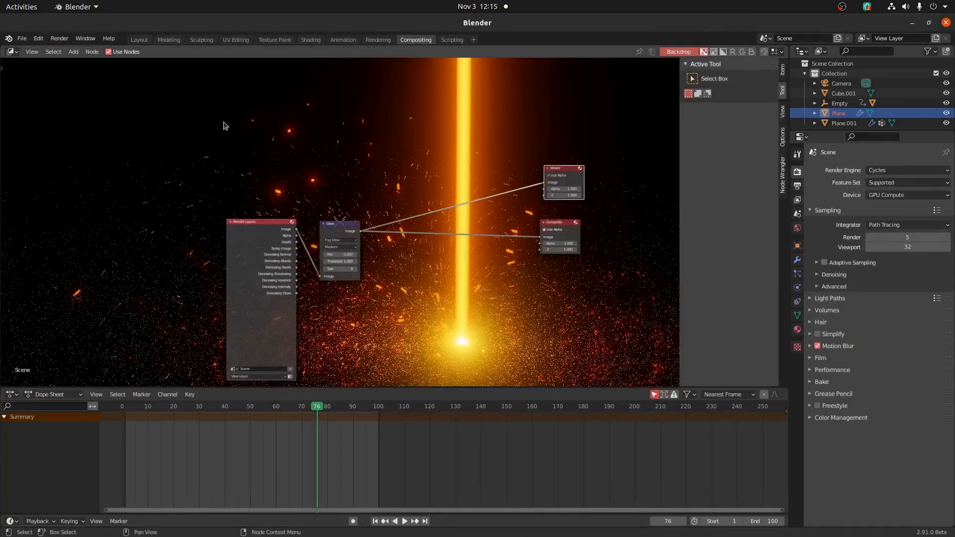
pyautogui.moveTo(187, 165); pyautogui.dragTo(232, 136, button='middle')
pyautogui.moveTo(291, 218); pyautogui.dragTo(255, 222)
pyautogui.scroll(2, 255, 221)
pyautogui.hotkey('shift', 'a')
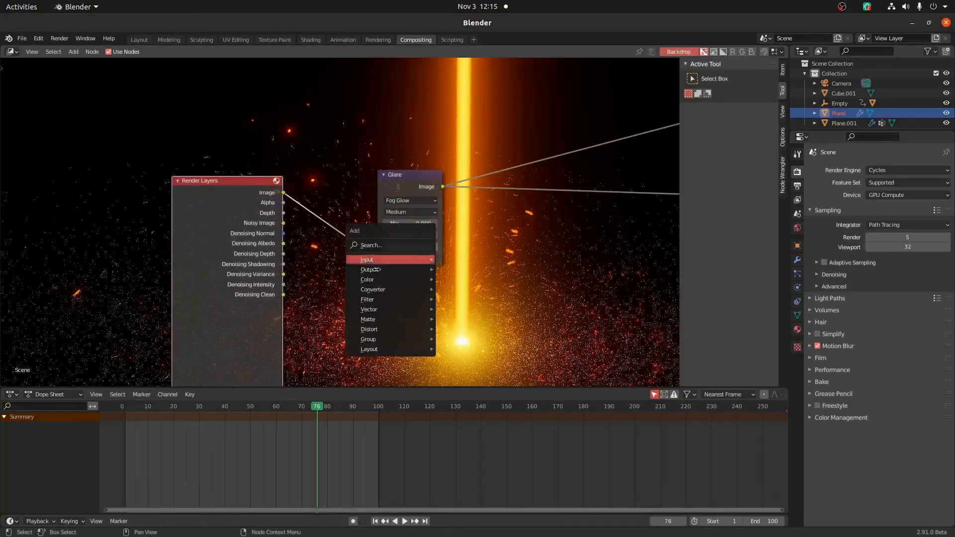
pyautogui.moveTo(366, 300)
pyautogui.click(462, 344)
pyautogui.click(338, 221)
pyautogui.scroll(2, 339, 221)
# Connect Denoising Normal and Denoising Albedo to the Denoise node's Normal and Albedo inputs, and space out the nodes
pyautogui.moveTo(263, 238); pyautogui.dragTo(281, 246)
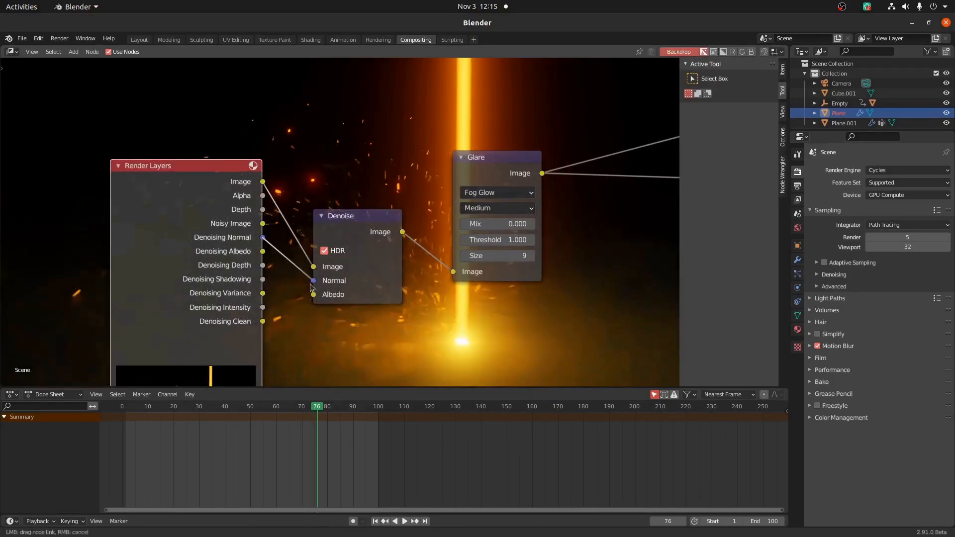
pyautogui.moveTo(313, 297); pyautogui.dragTo(313, 295)
pyautogui.moveTo(233, 209); pyautogui.dragTo(193, 218)
pyautogui.moveTo(358, 219); pyautogui.dragTo(332, 192)
# Examine the denoised backdrop and node connections, and review the view layer's pass settings
pyautogui.moveTo(547, 267); pyautogui.dragTo(379, 128, button='middle')
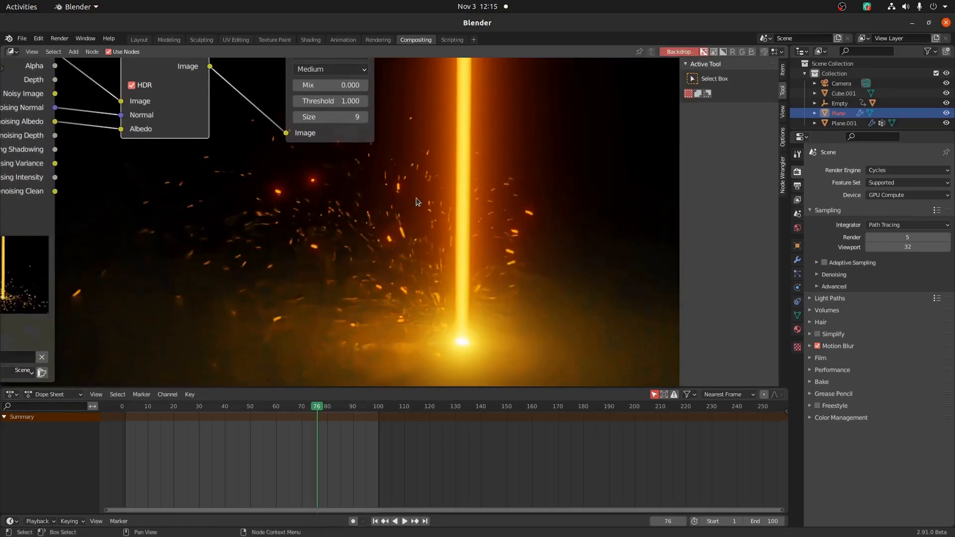
pyautogui.press('Home')
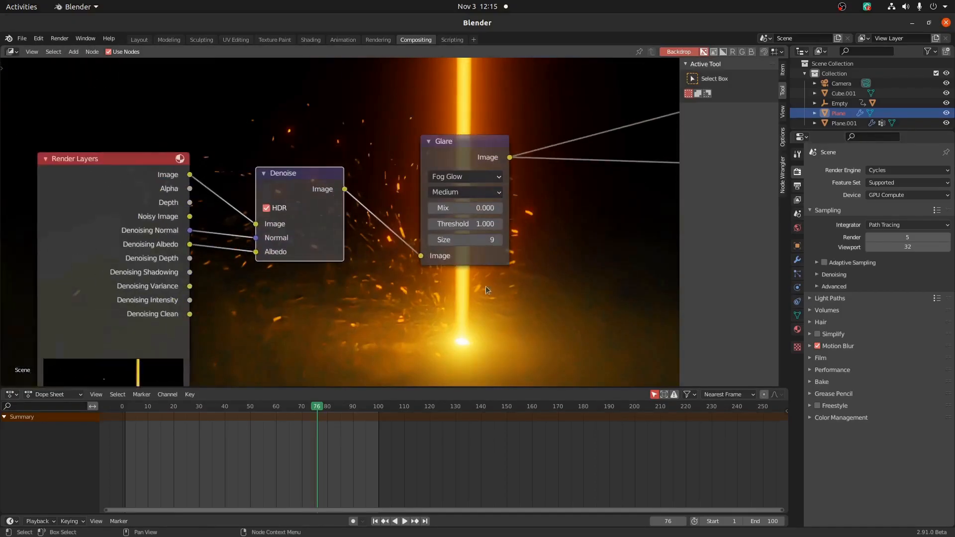
pyautogui.moveTo(281, 180); pyautogui.dragTo(282, 181, button='middle')
pyautogui.scroll(1, 239, 241)
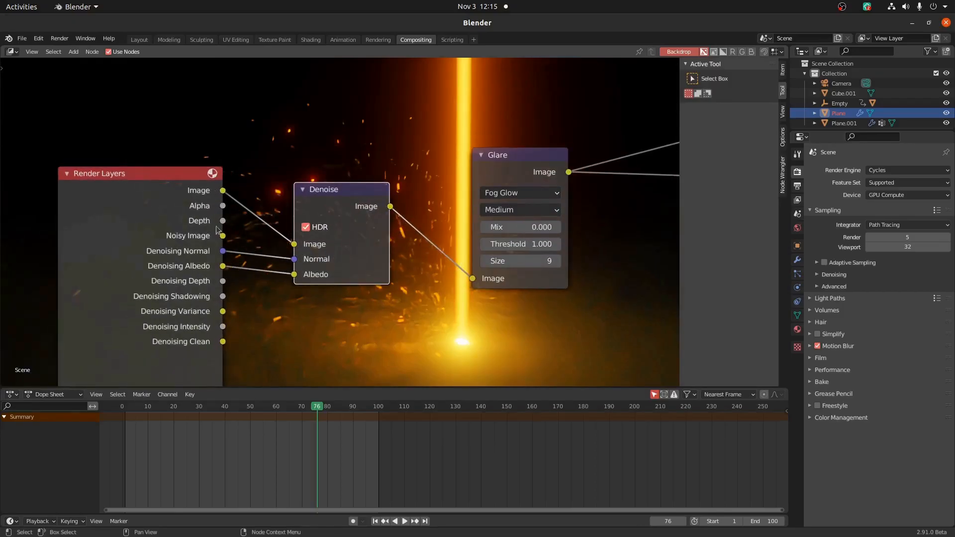
pyautogui.scroll(-1, 347, 267)
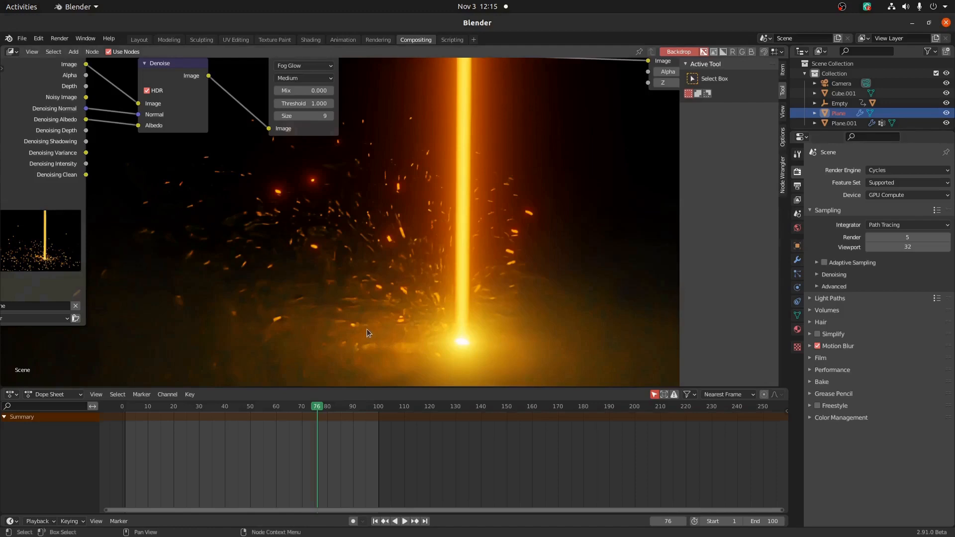
pyautogui.click(139, 40)
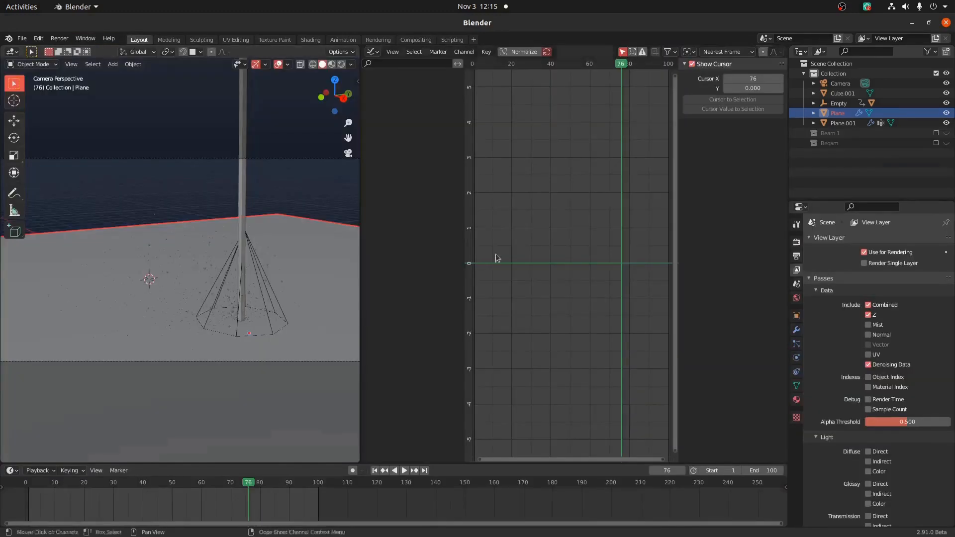
pyautogui.click(416, 40)
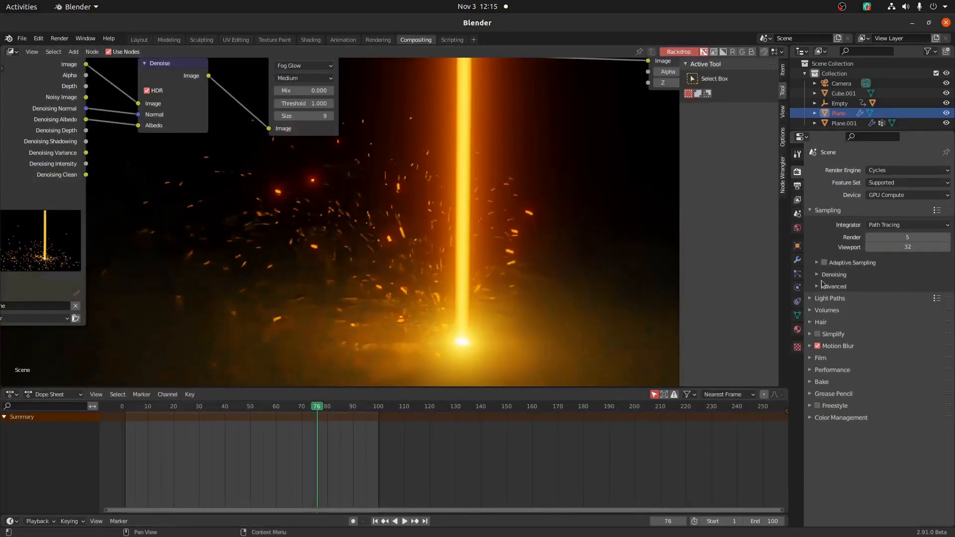